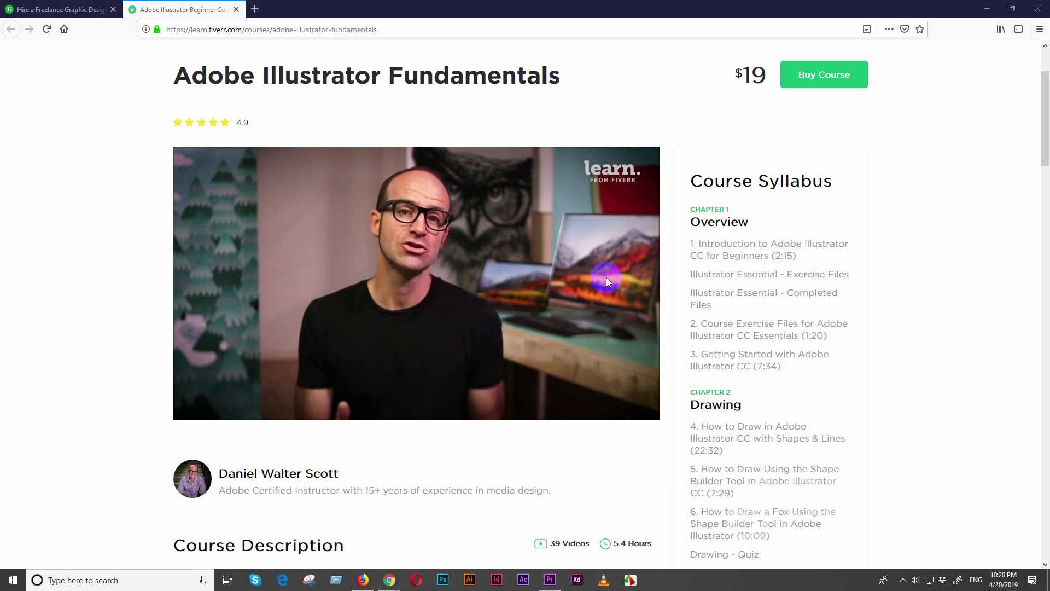
Step: Pause the Adobe Illustrator Fundamentals preview video and skip ahead to about 1:23
click(184, 410)
drag(369, 410, 442, 417)
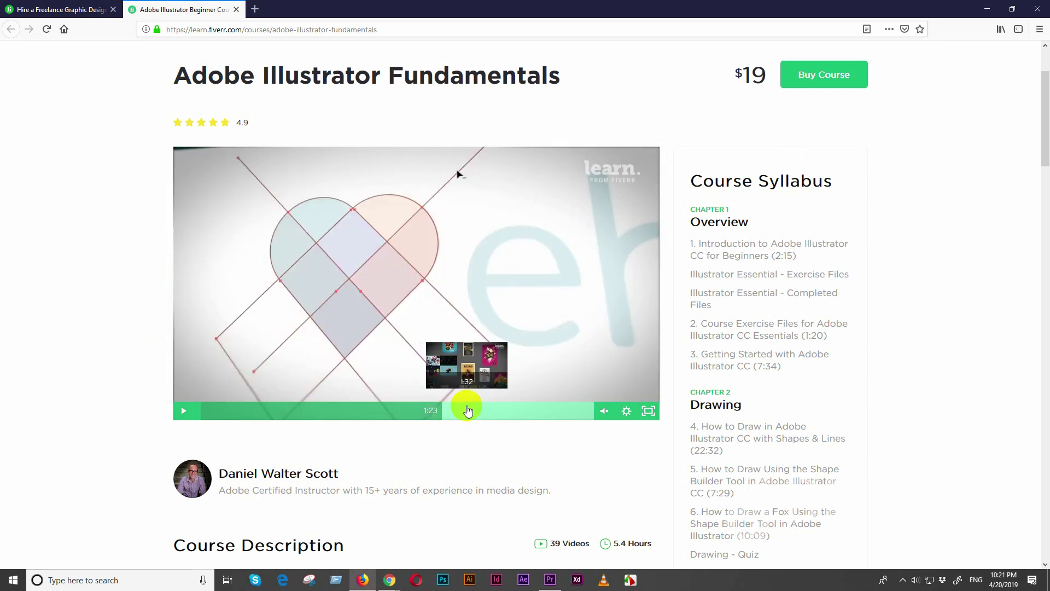
Step: Switch to Adobe Illustrator, open Getting Started.ai from the Illustrator Essential - Exercise Files folder, and postpone the update notice
click(987, 9)
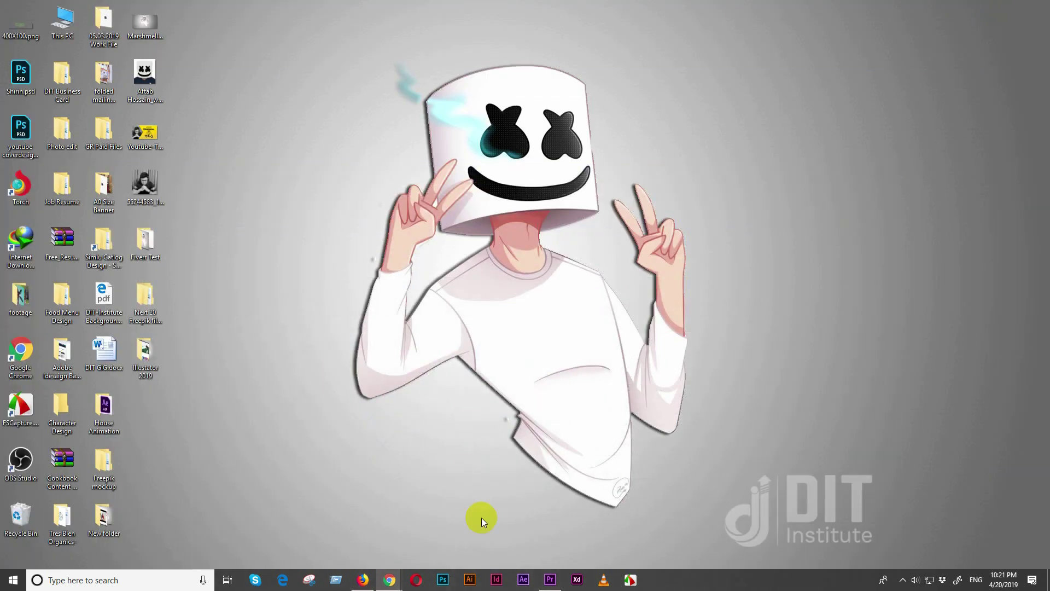
click(469, 584)
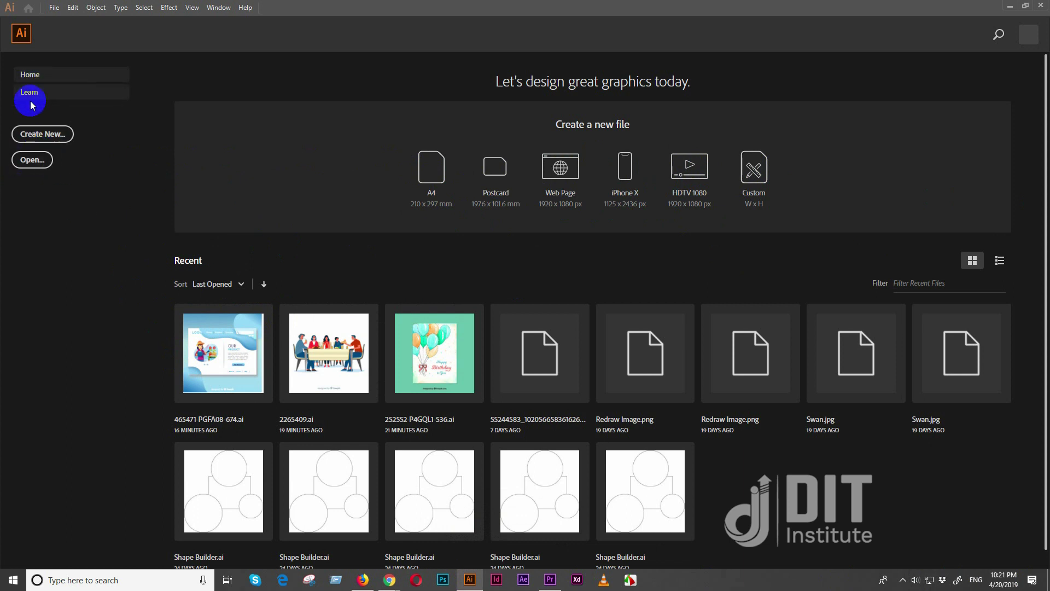
click(31, 142)
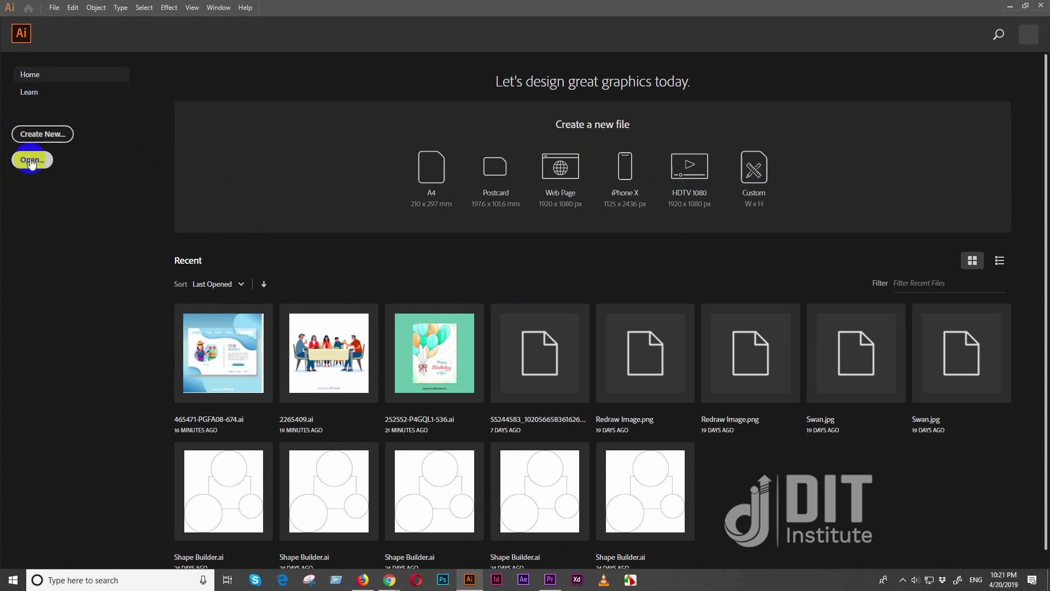
click(33, 143)
click(31, 161)
click(33, 160)
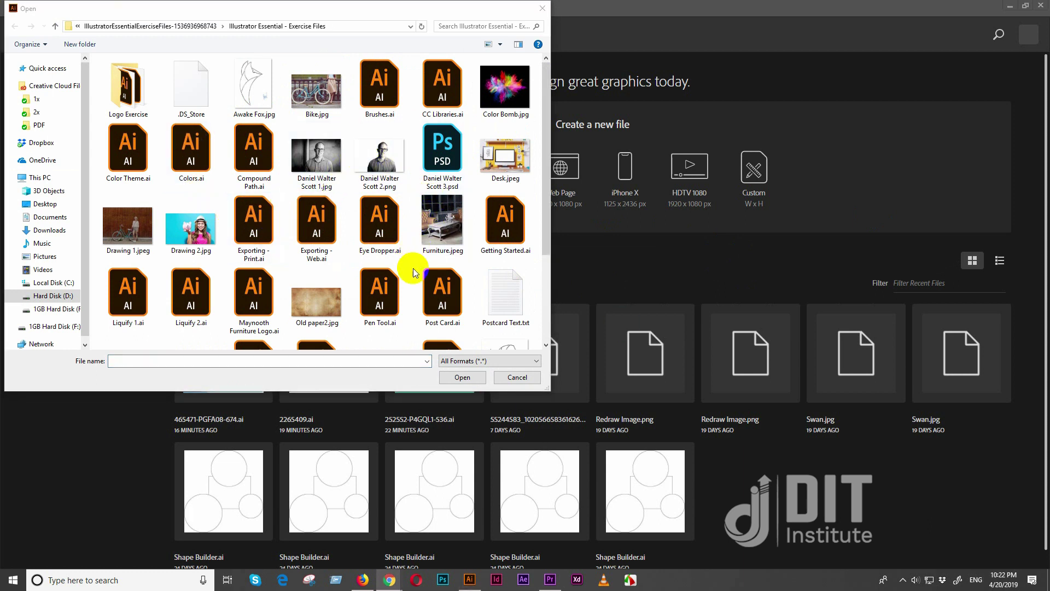
double_click(504, 222)
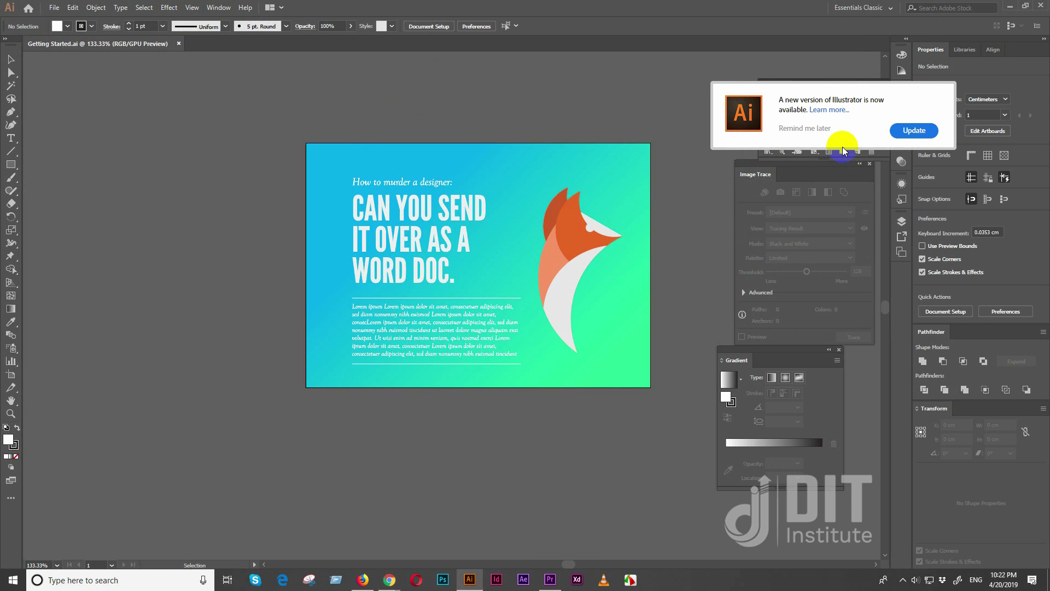
click(793, 129)
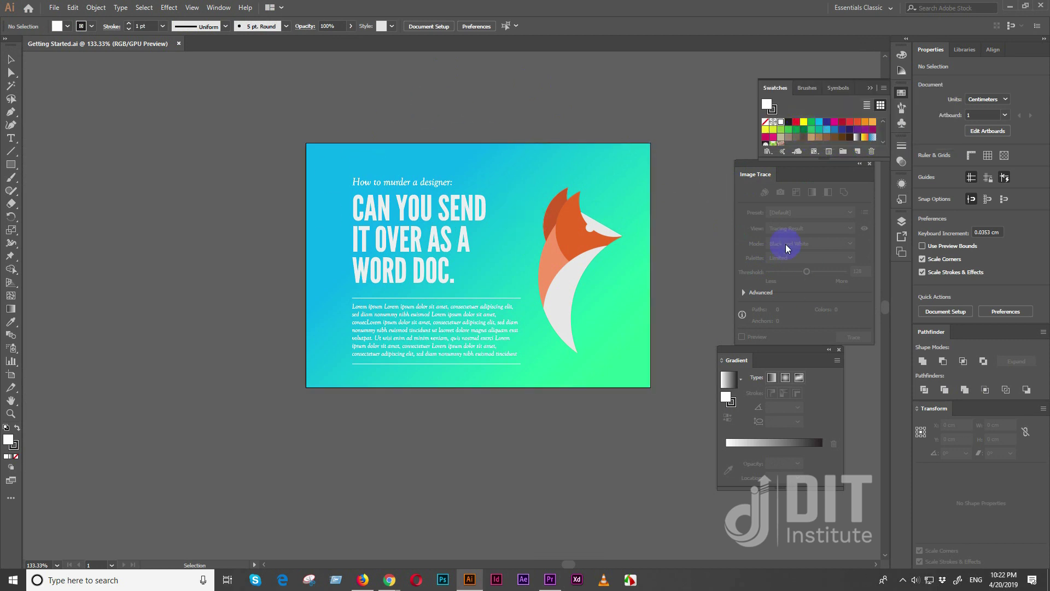
Step: Close Getting Started.ai and begin a new document named Post Card Design
click(178, 45)
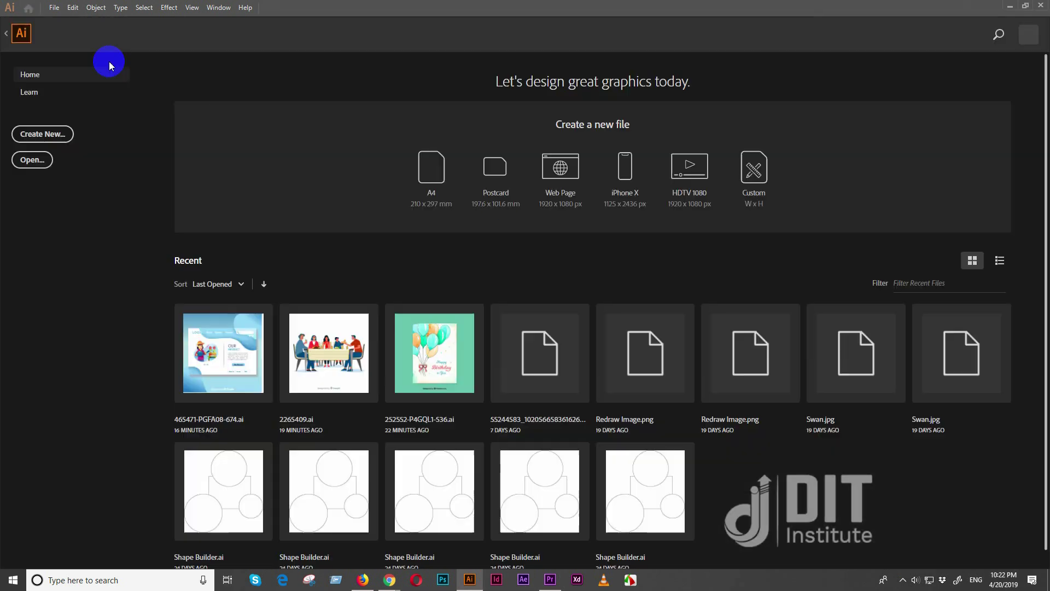
click(49, 138)
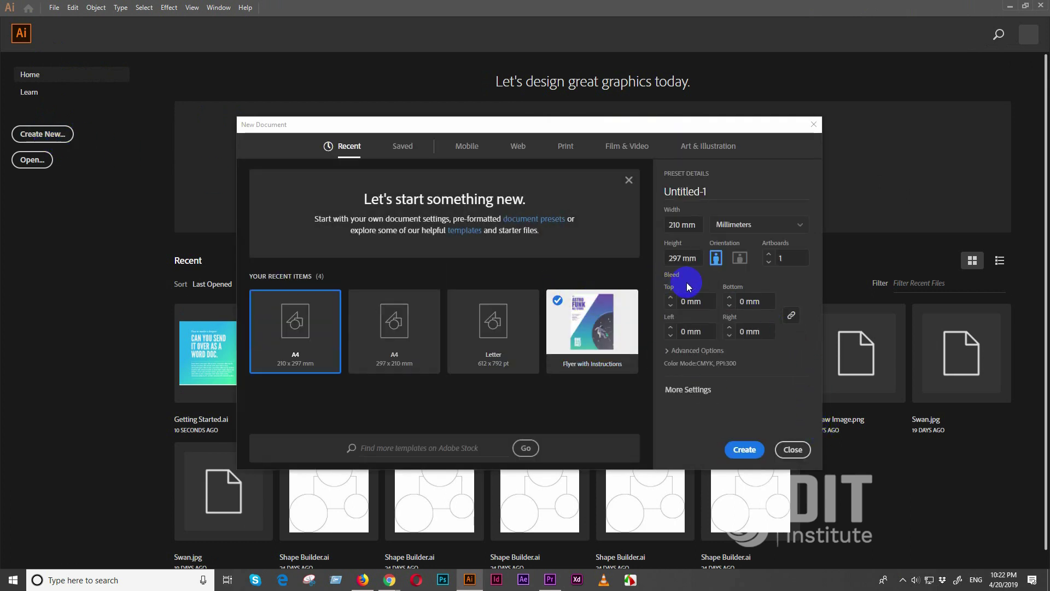
click(323, 132)
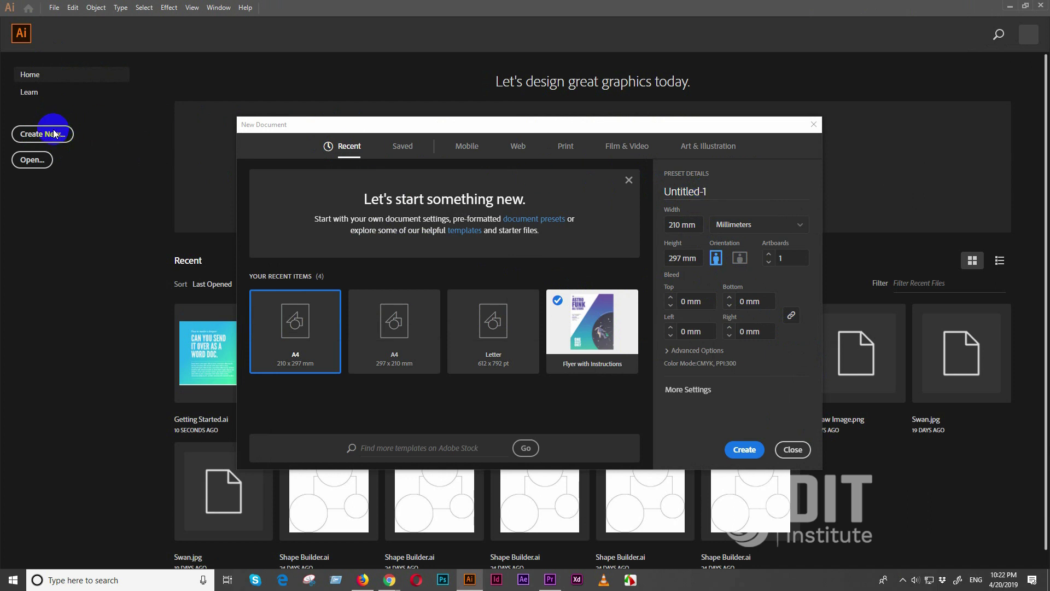
drag(666, 190, 644, 190)
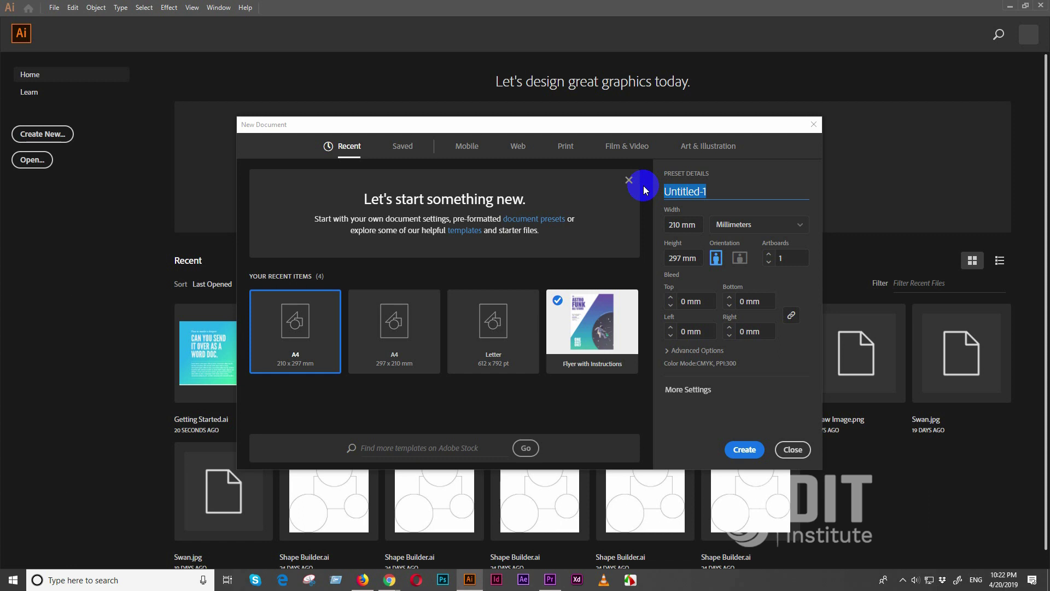
text(Post Card Design)
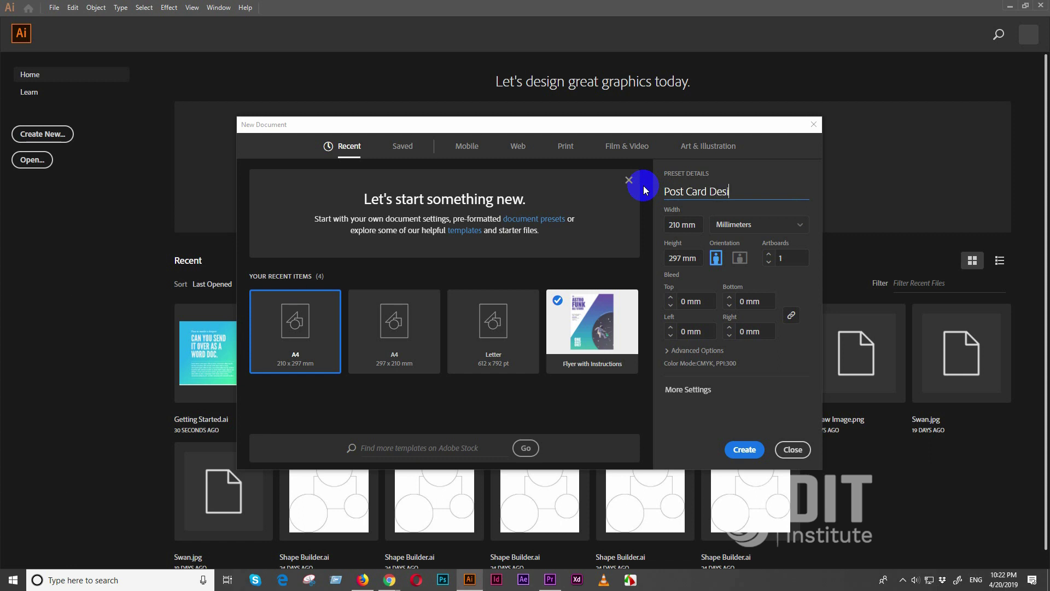
Step: Set the new document's units to inches, with a width of 6 in and a height of 4 in
click(740, 221)
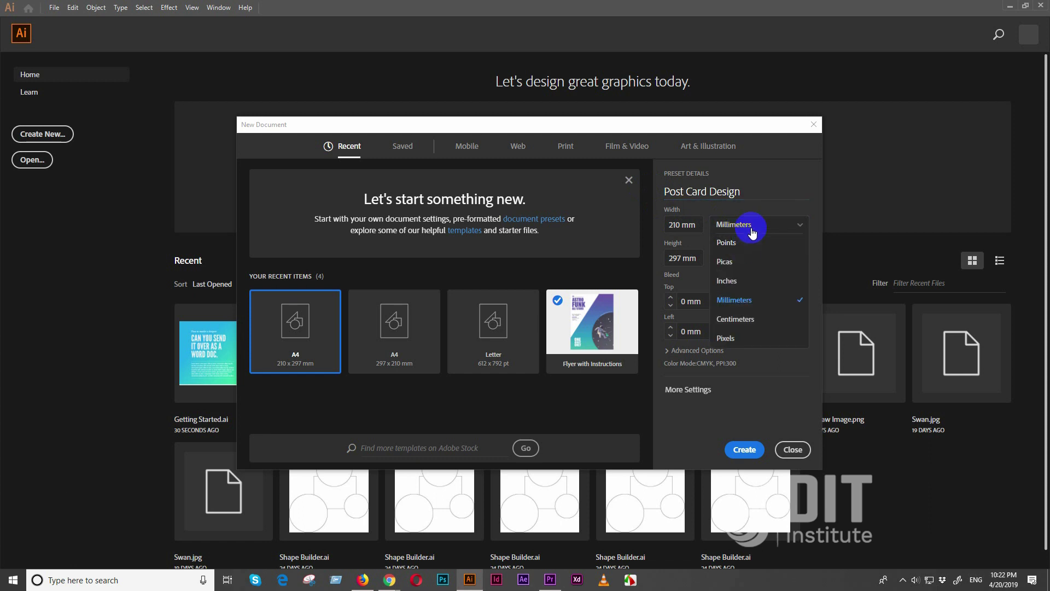
click(744, 280)
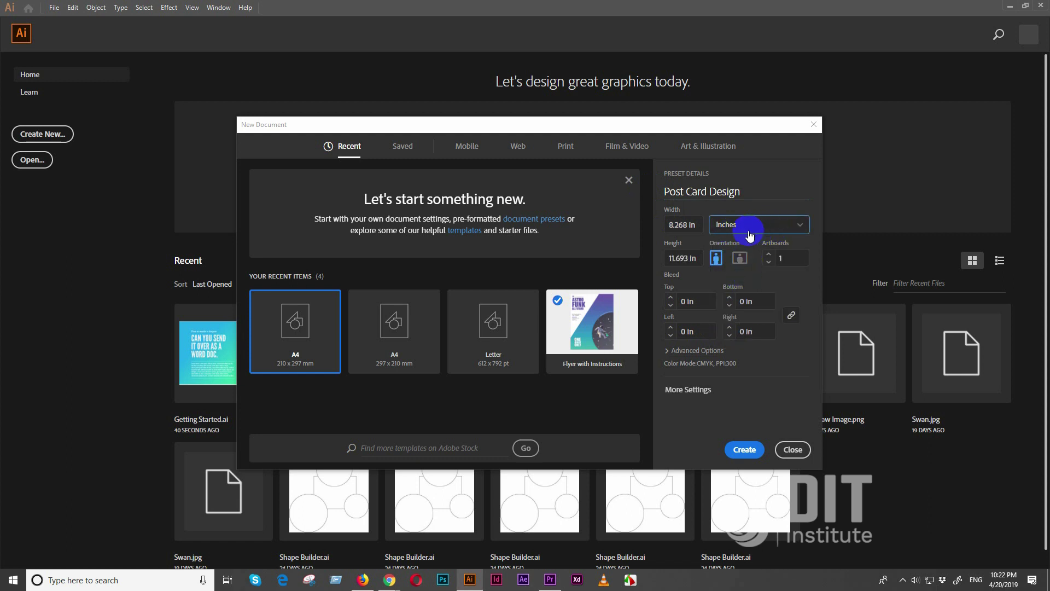
double_click(678, 225)
text(6)
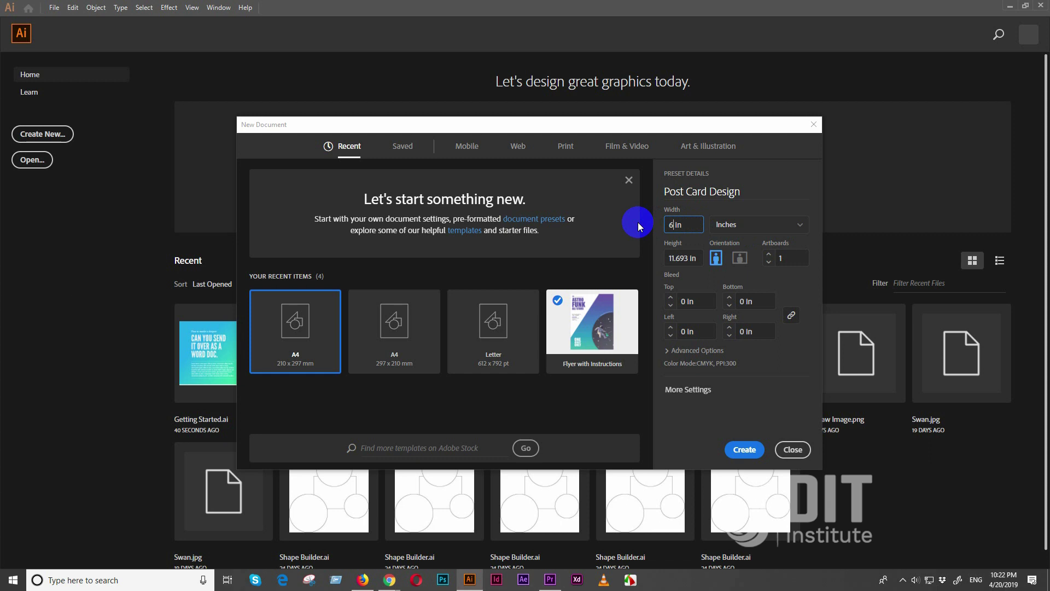
double_click(687, 258)
text(4)
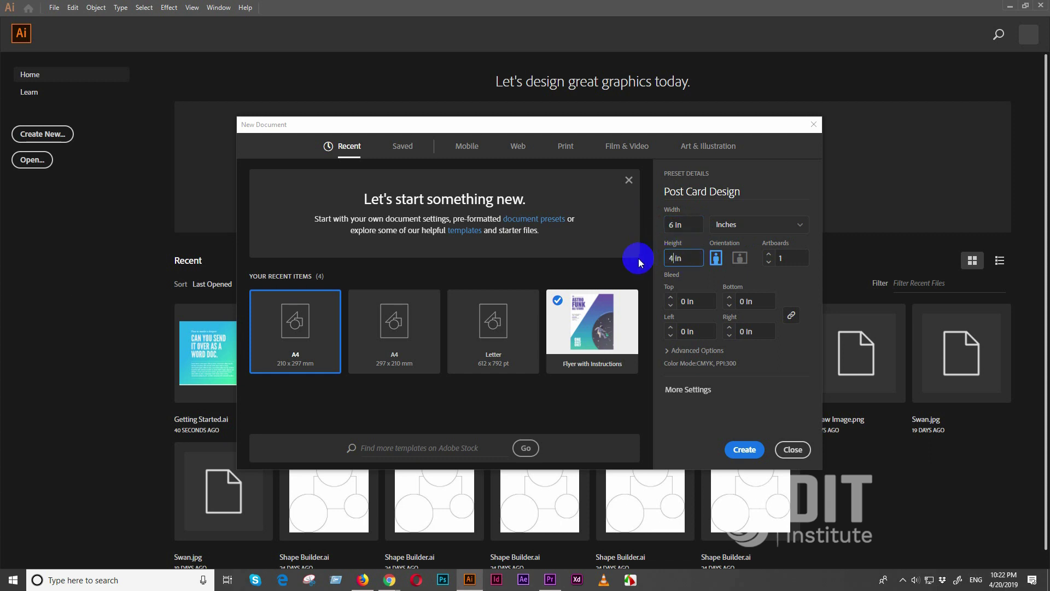
click(744, 226)
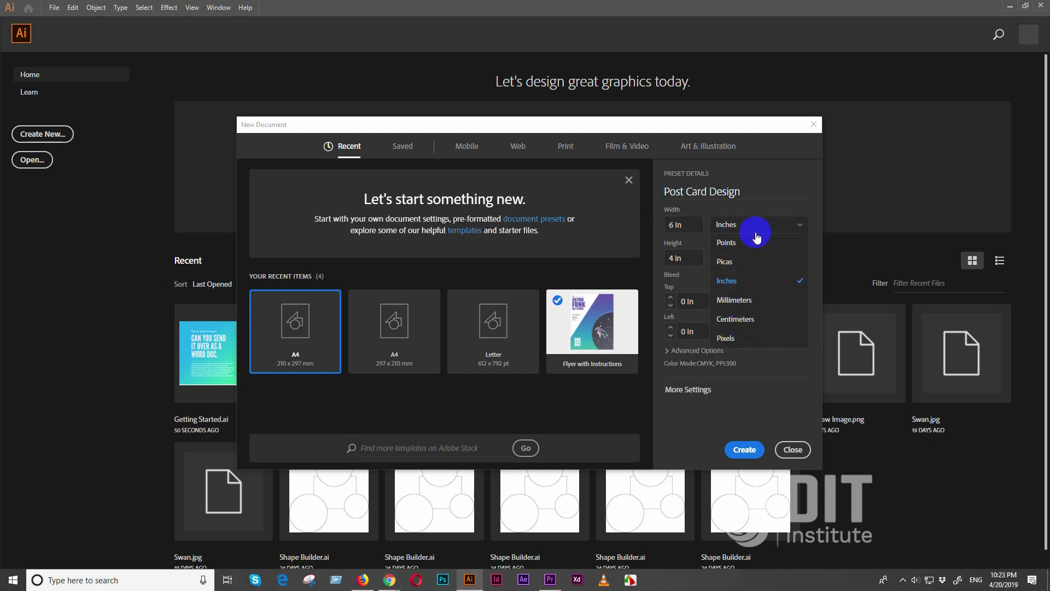
click(809, 361)
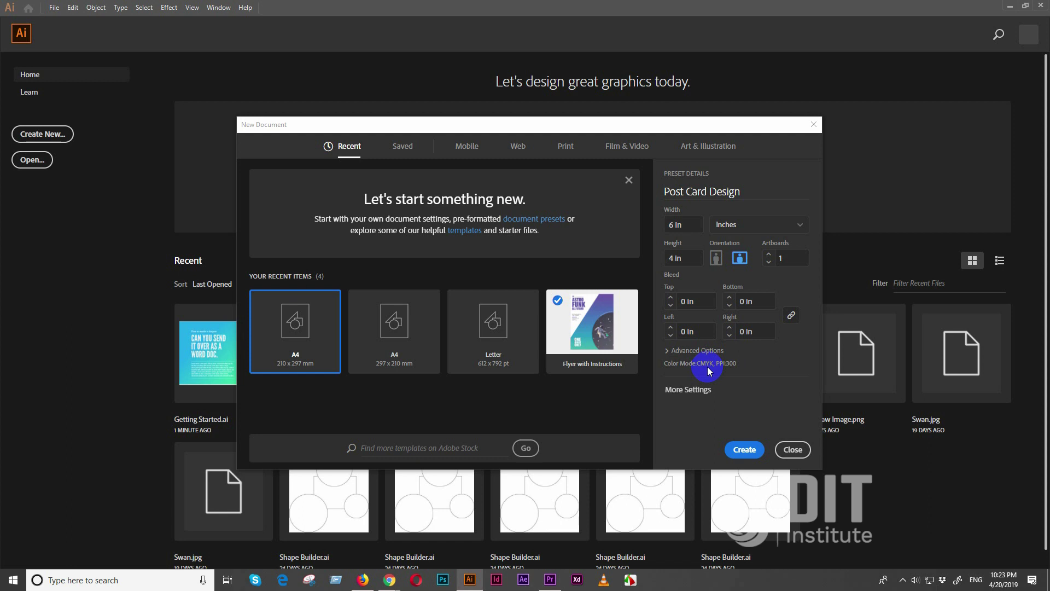
Step: Create the document in CMYK Color mode with High (300 ppi) raster effects and fit the whole artboard in view
click(684, 350)
click(714, 328)
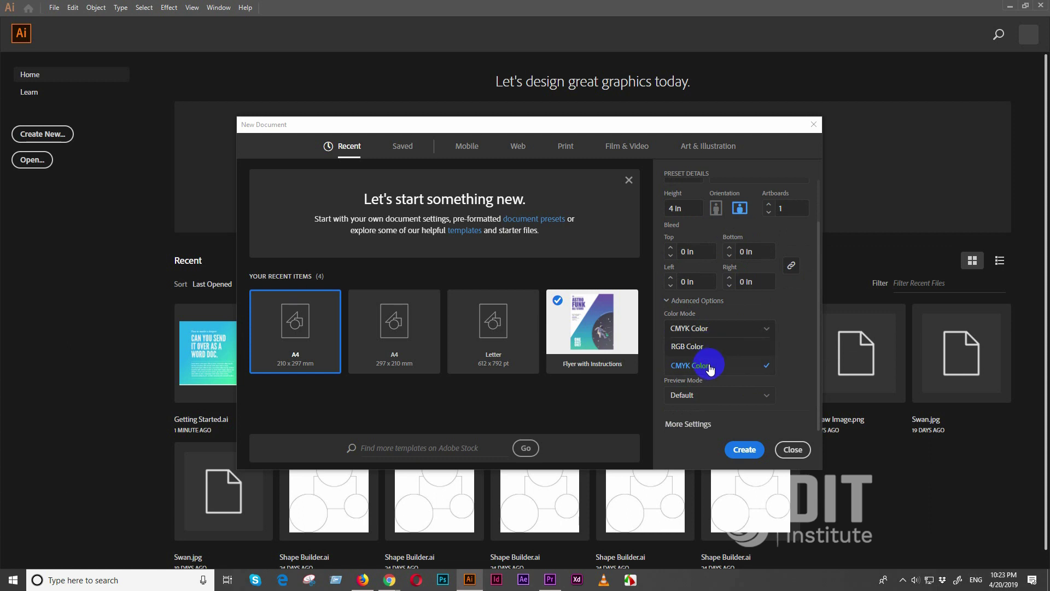
click(729, 370)
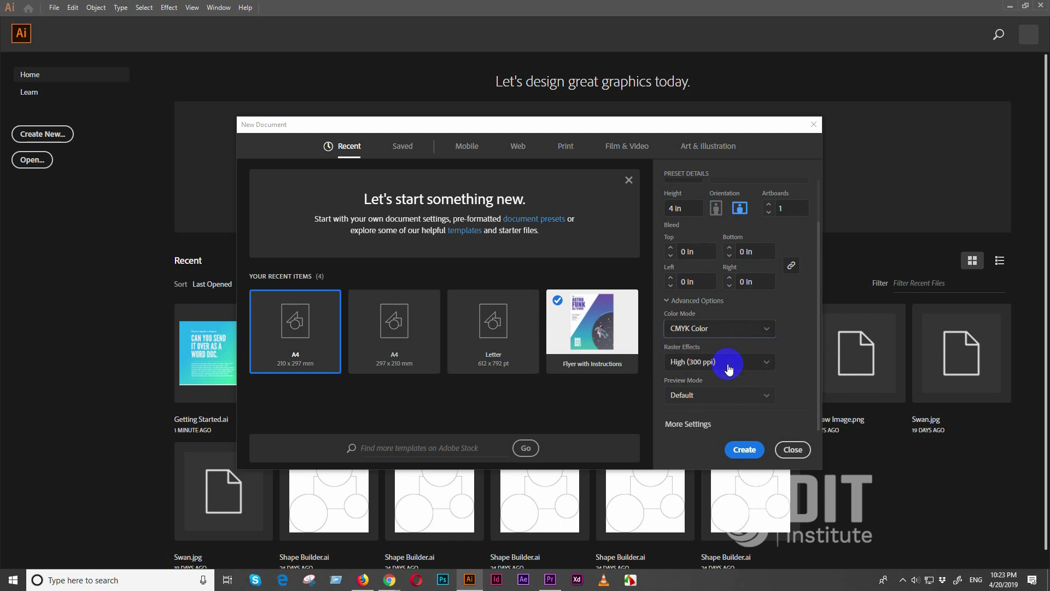
click(741, 454)
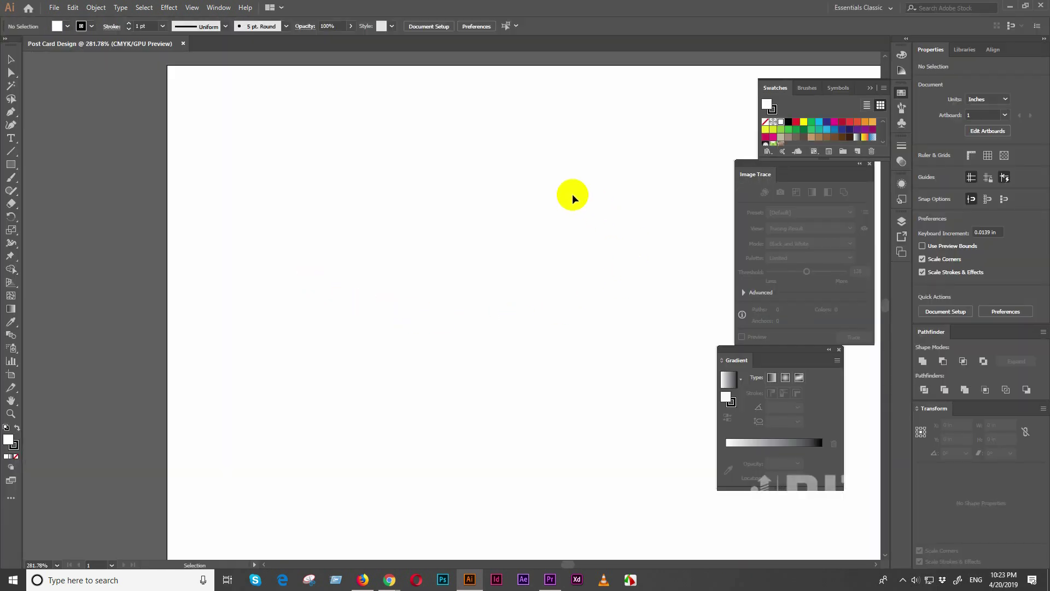
key(ctrl+minus)
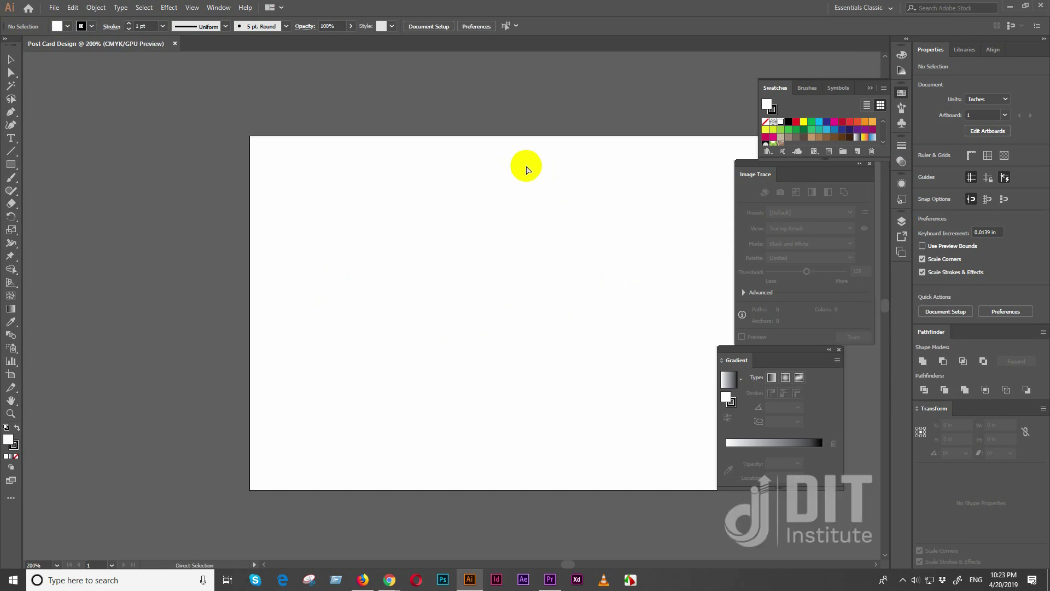
key(ctrl+minus)
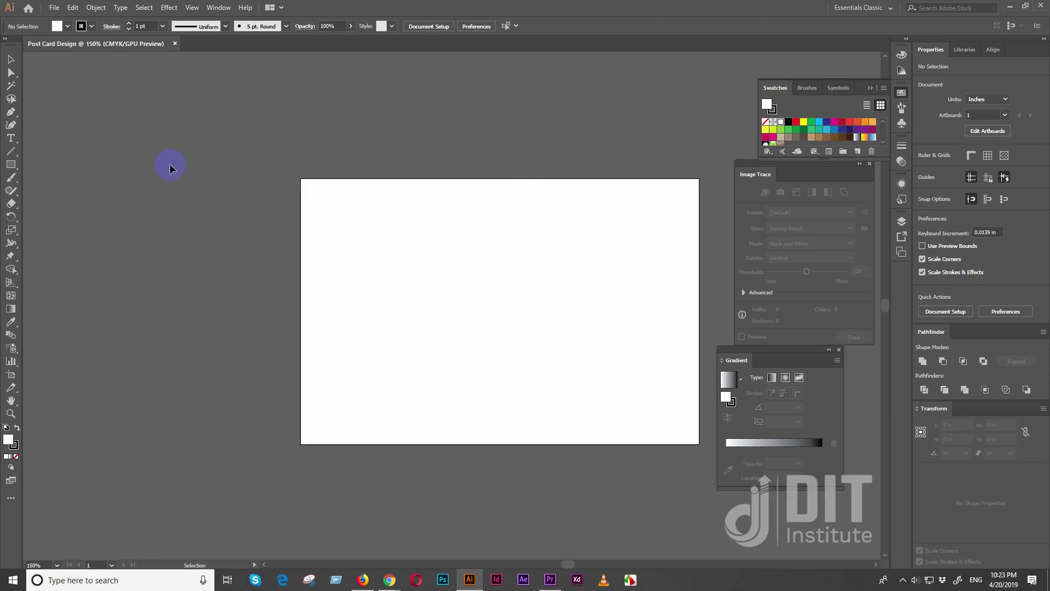
Step: Close the Post Card Design document and return to the home screen
click(175, 43)
click(33, 137)
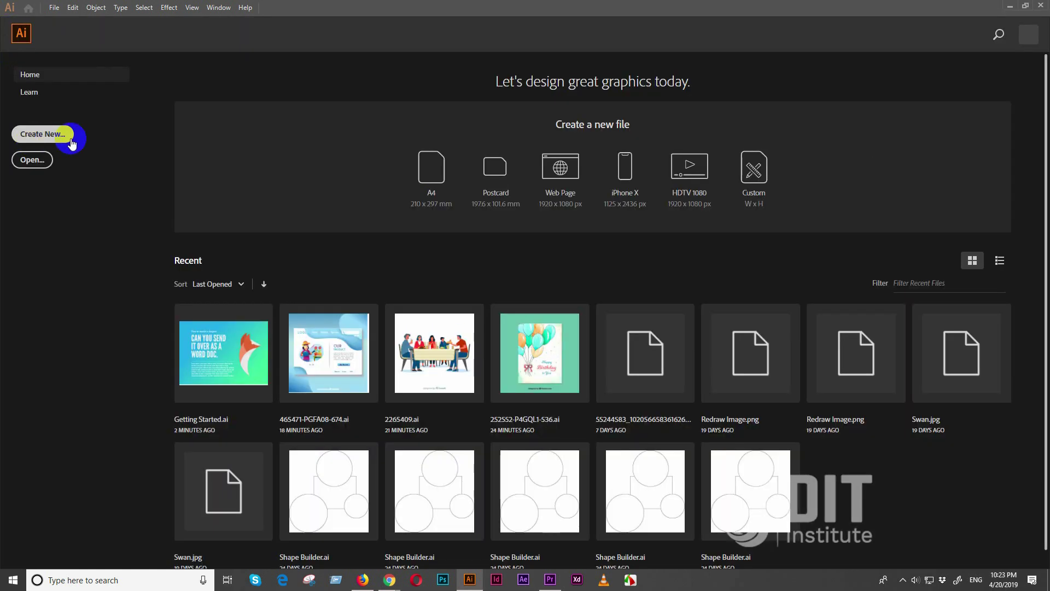
click(28, 159)
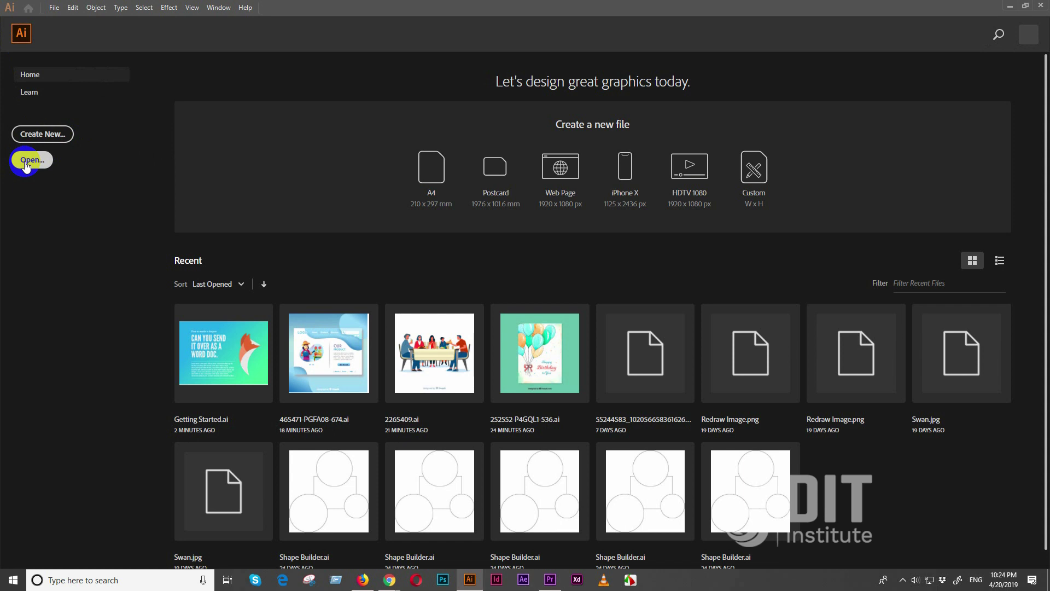
Step: Switch to Firefox and go to the Freepik website in a new tab
click(1010, 7)
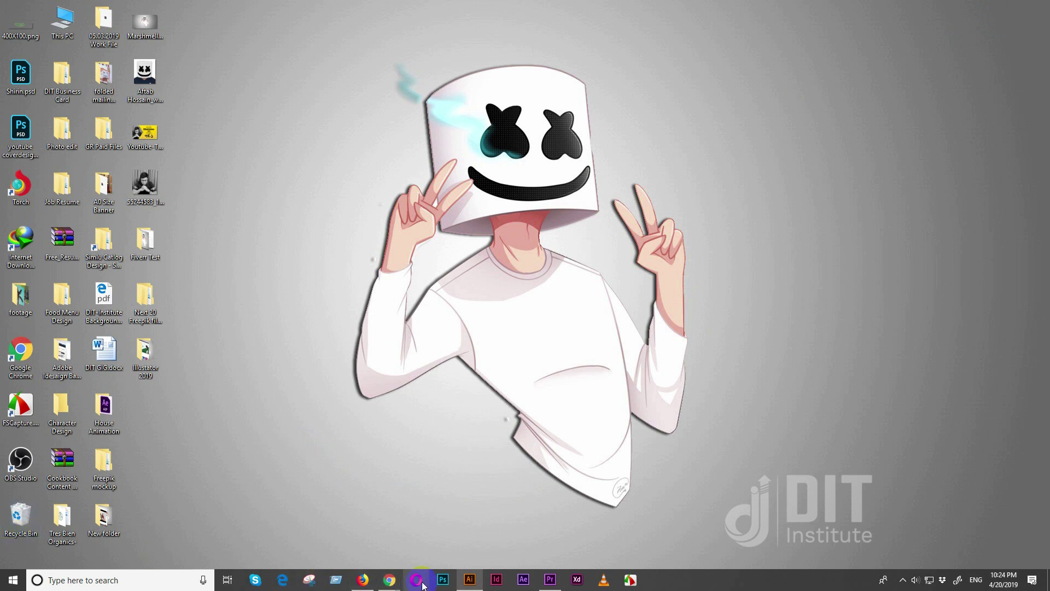
click(363, 581)
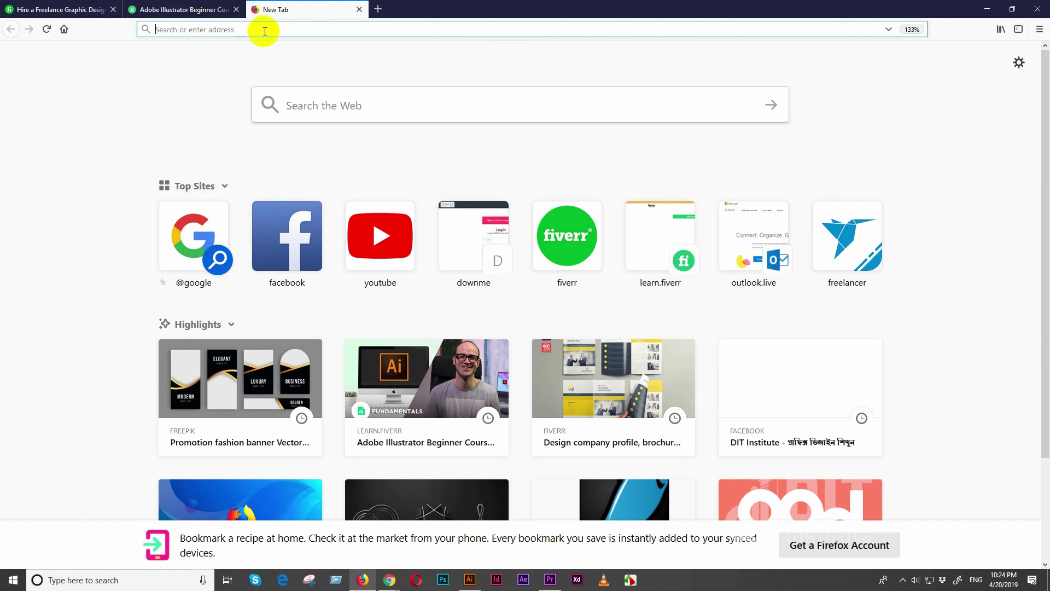
text(freepick)
key(Escape)
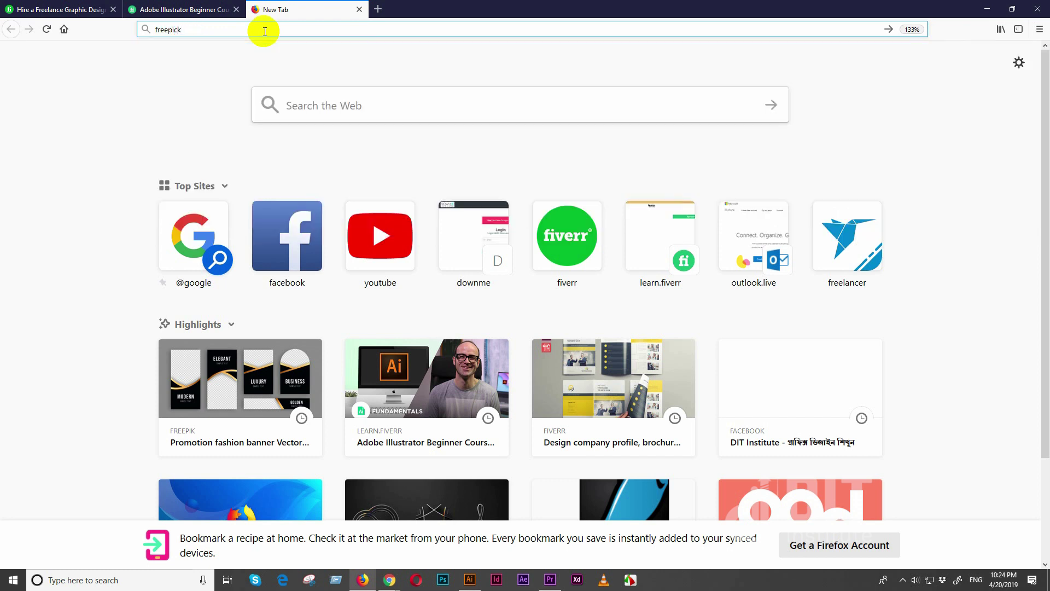
key(Left)
key(BackSpace)
key(Return)
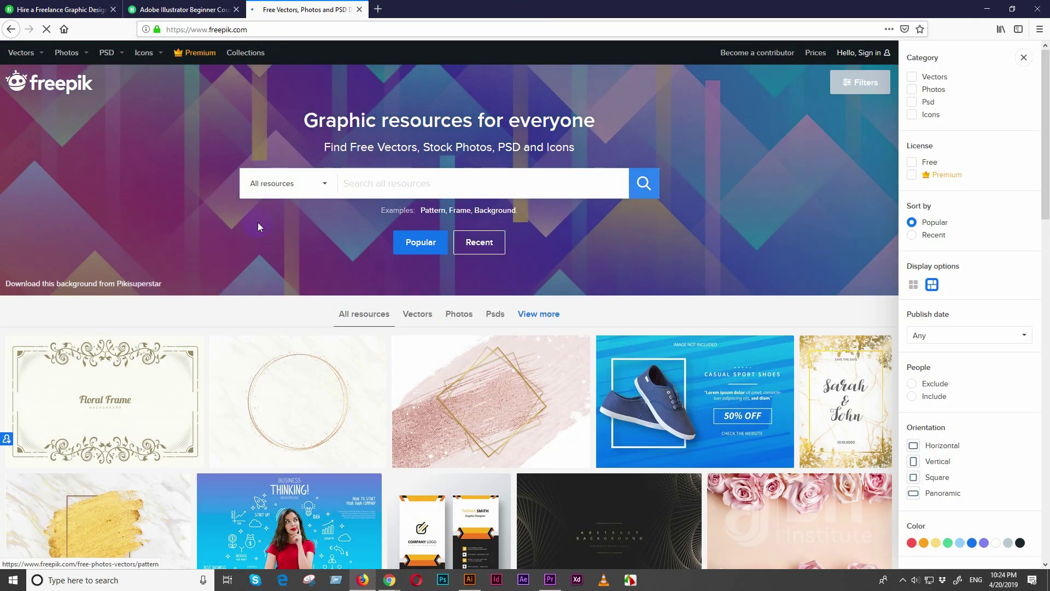
Step: Filter the Freepik resources to the Vectors category and browse the popular results
scroll(481, 312, down, 2)
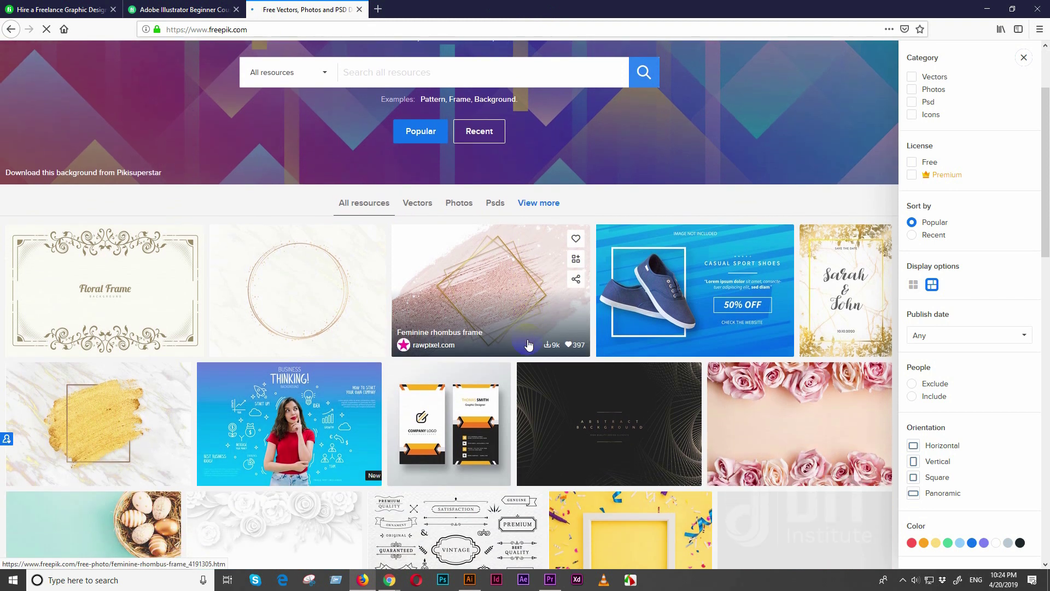
scroll(528, 343, down, 2)
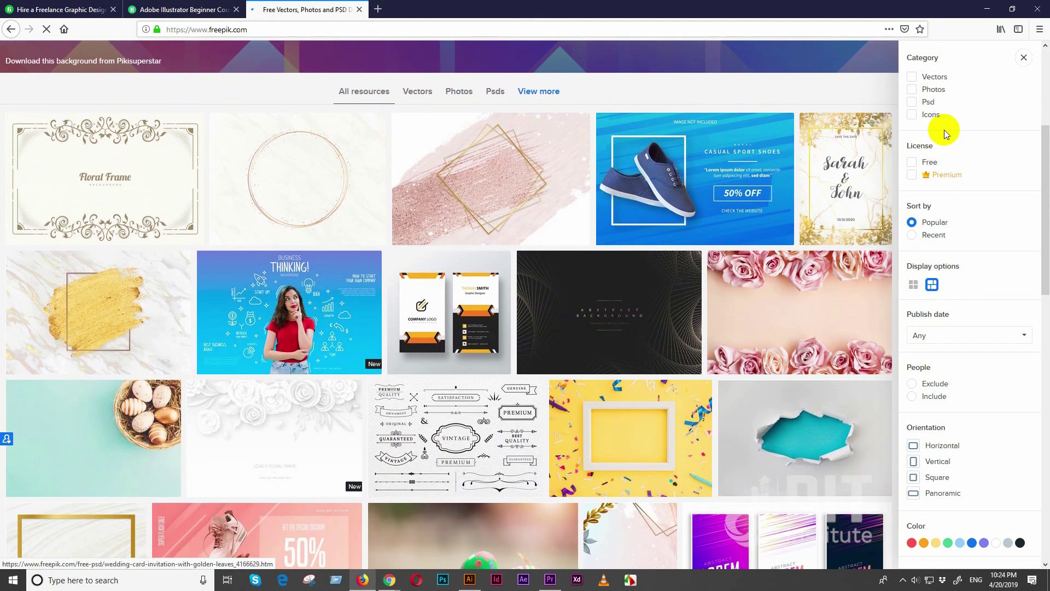
click(912, 78)
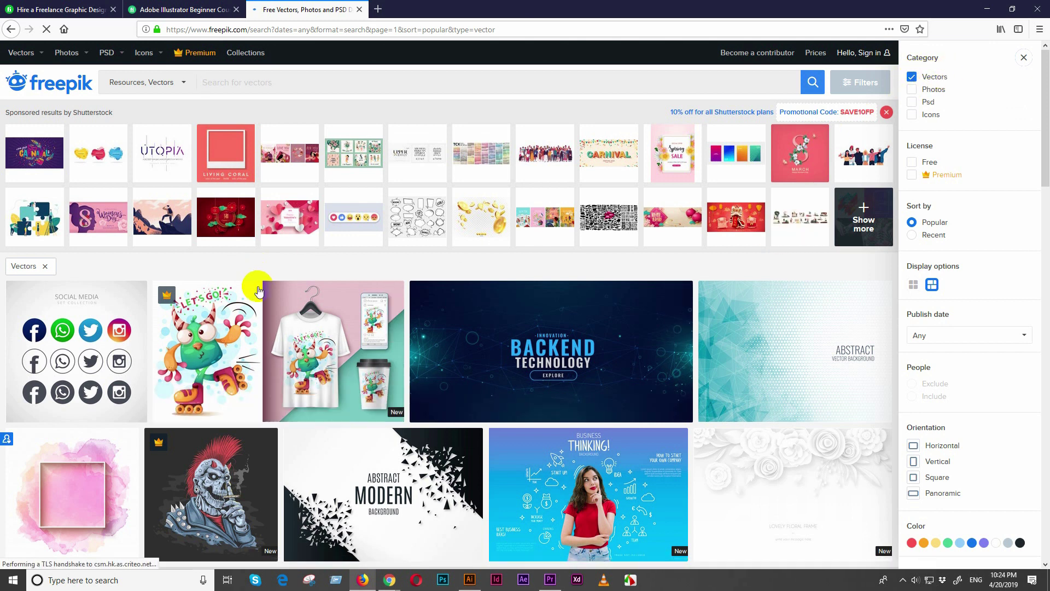
mouse_move(314, 335)
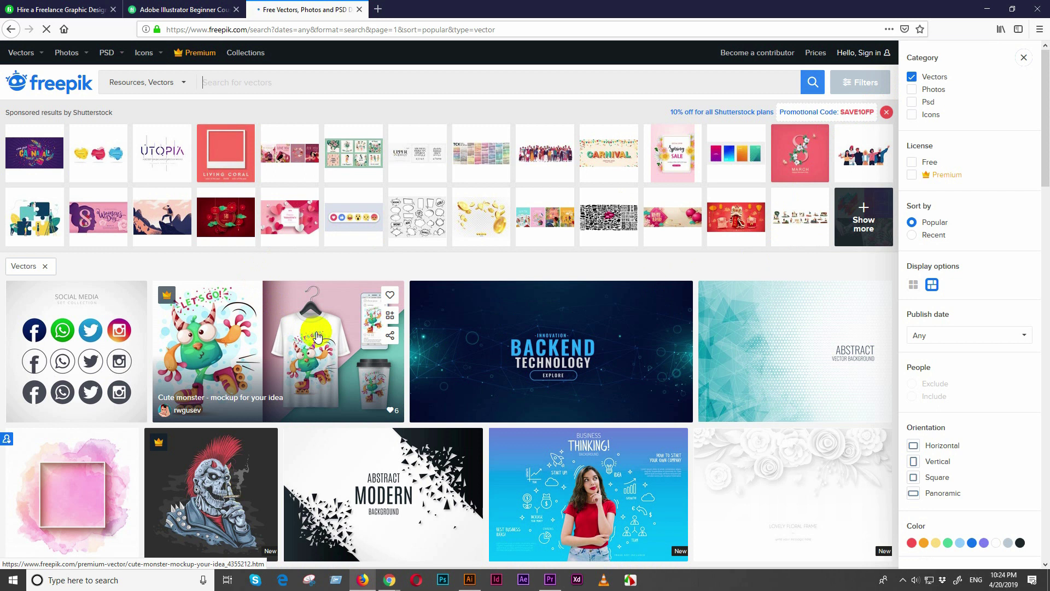
scroll(317, 336, down, 1)
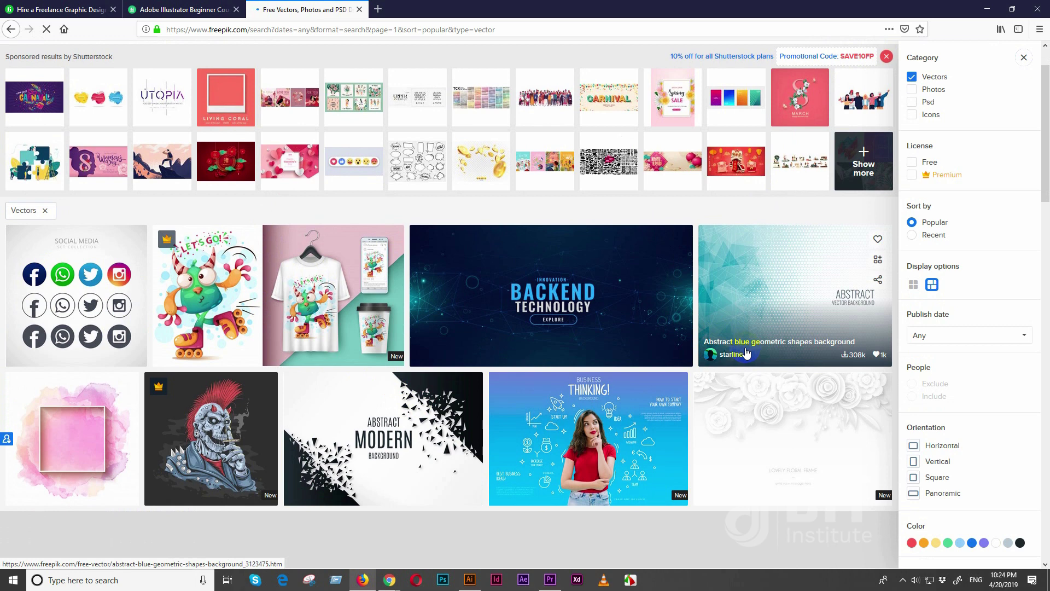
scroll(747, 353, down, 10)
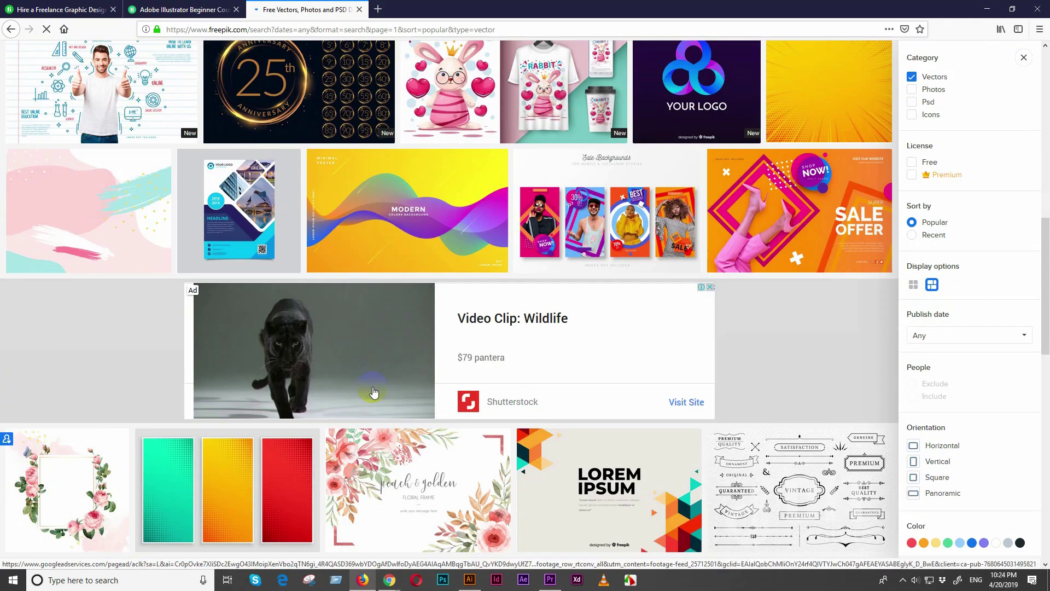
Step: Limit the Freepik vector results to resources with the Free license
scroll(373, 393, down, 5)
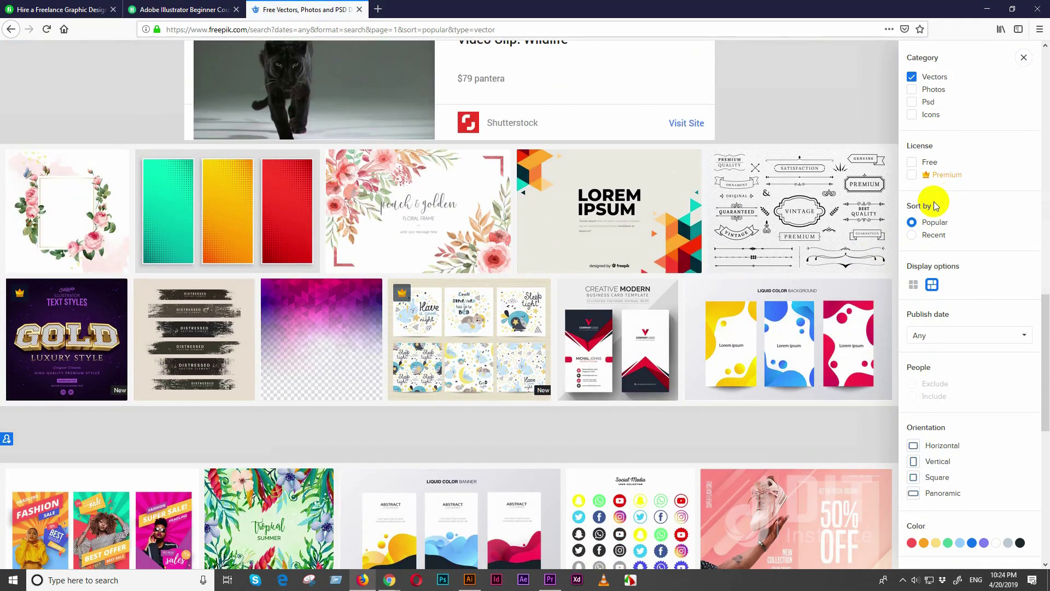
click(912, 163)
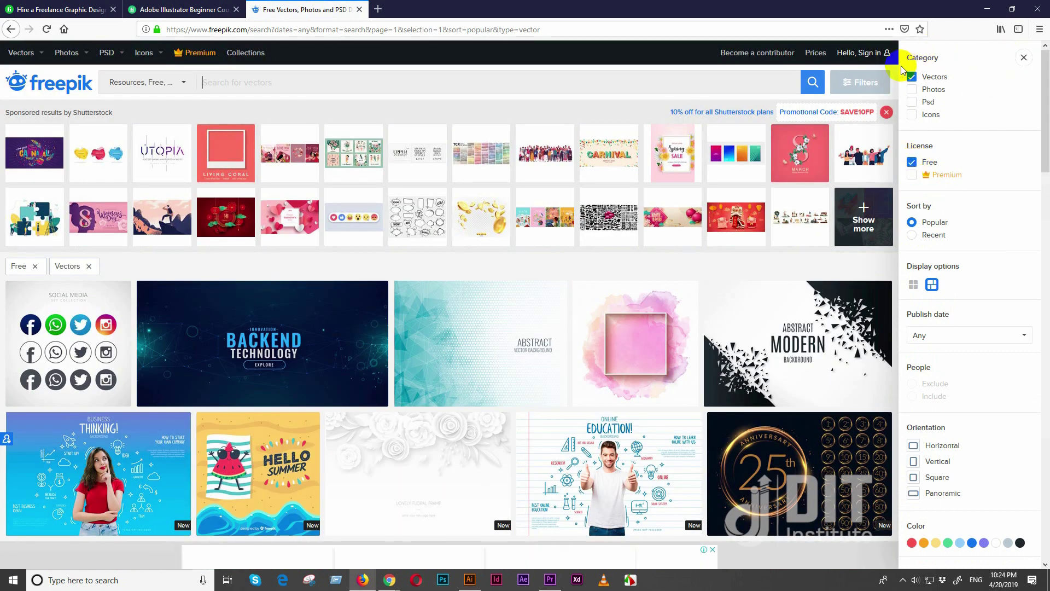
click(1023, 58)
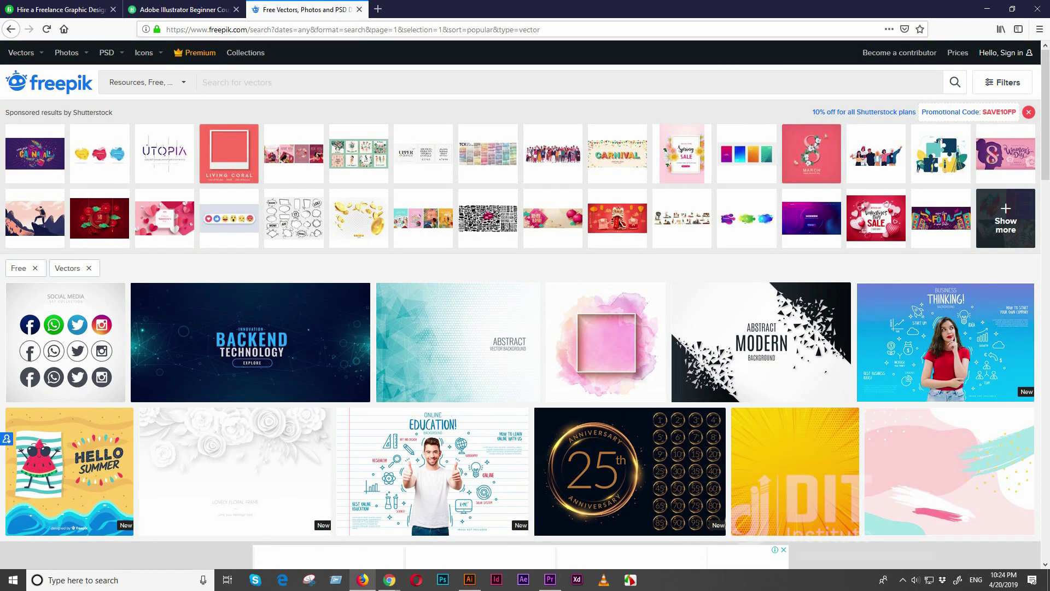
click(1008, 86)
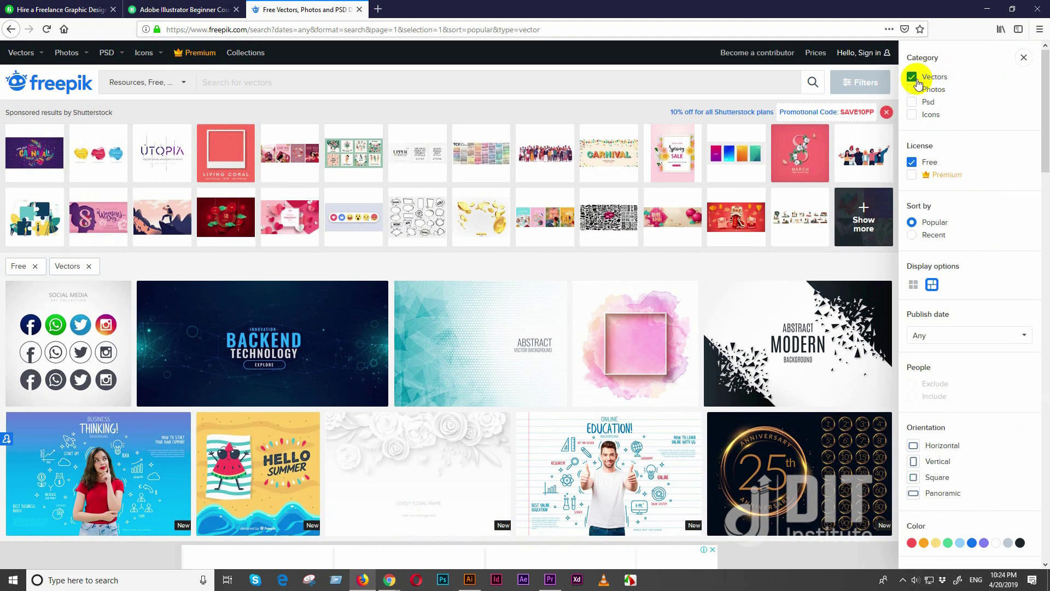
Step: Open the Hello summer vector and download it as hello-summer.zip to the Downloads folder
scroll(539, 343, down, 5)
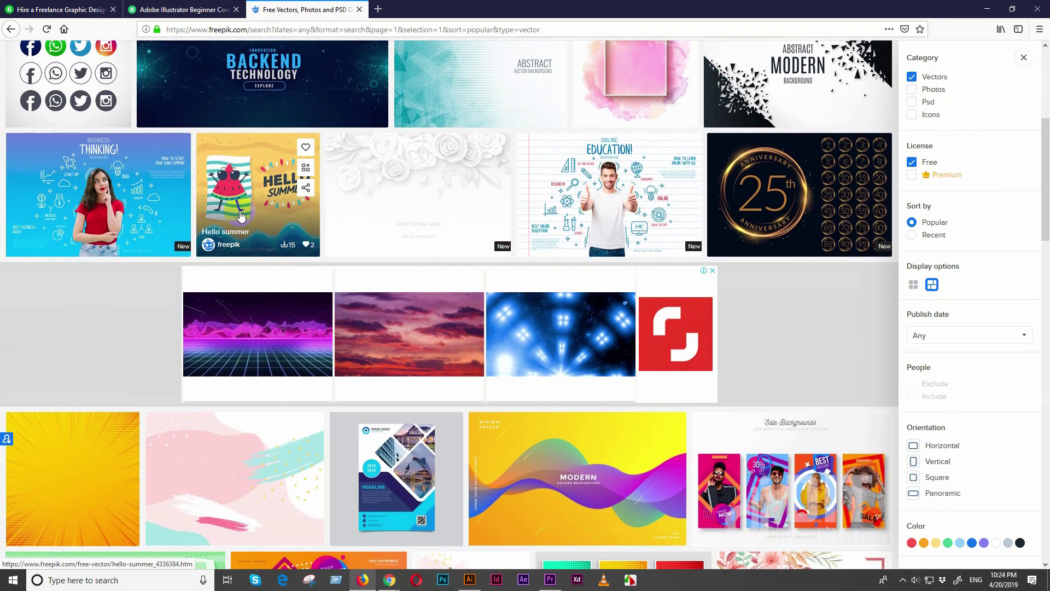
click(241, 216)
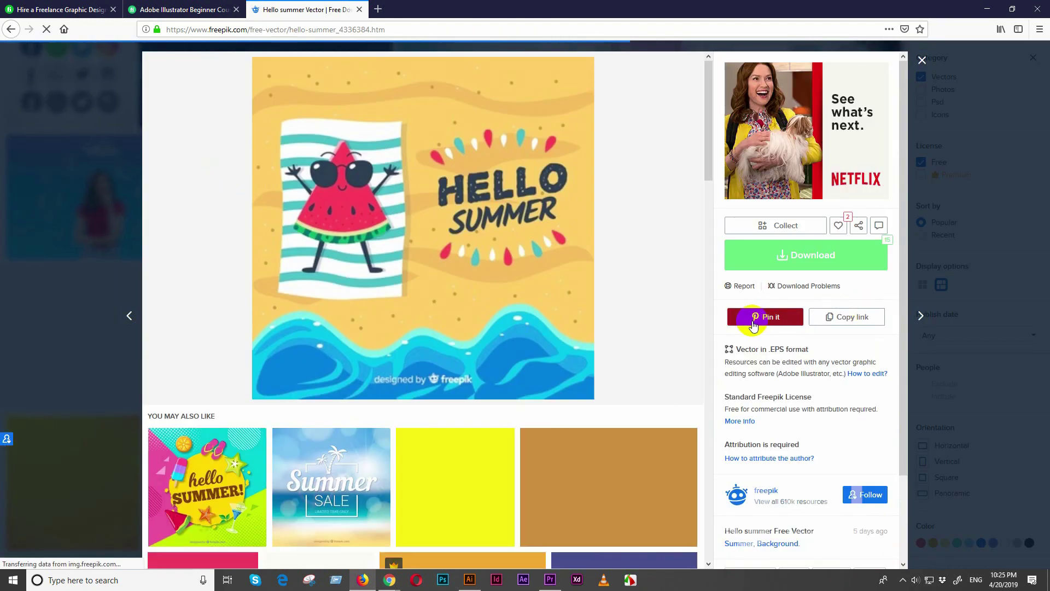
click(808, 257)
click(669, 304)
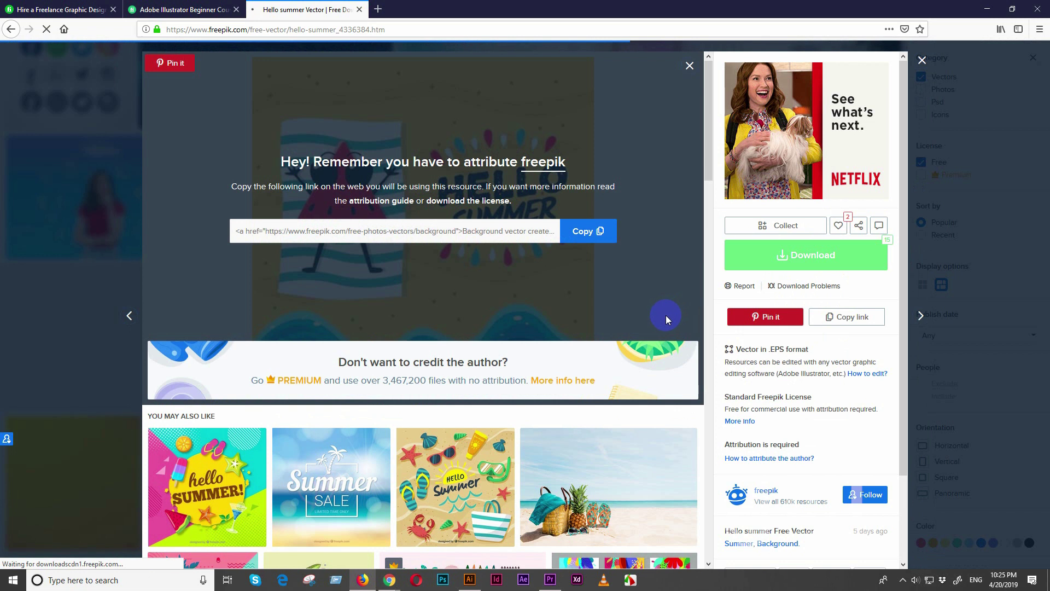
click(673, 302)
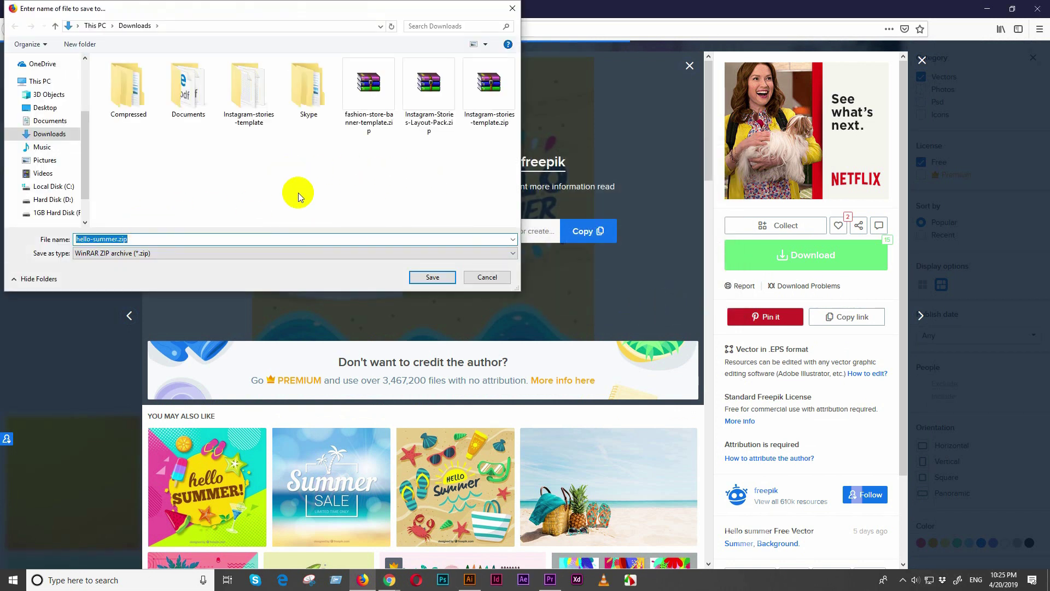
click(422, 277)
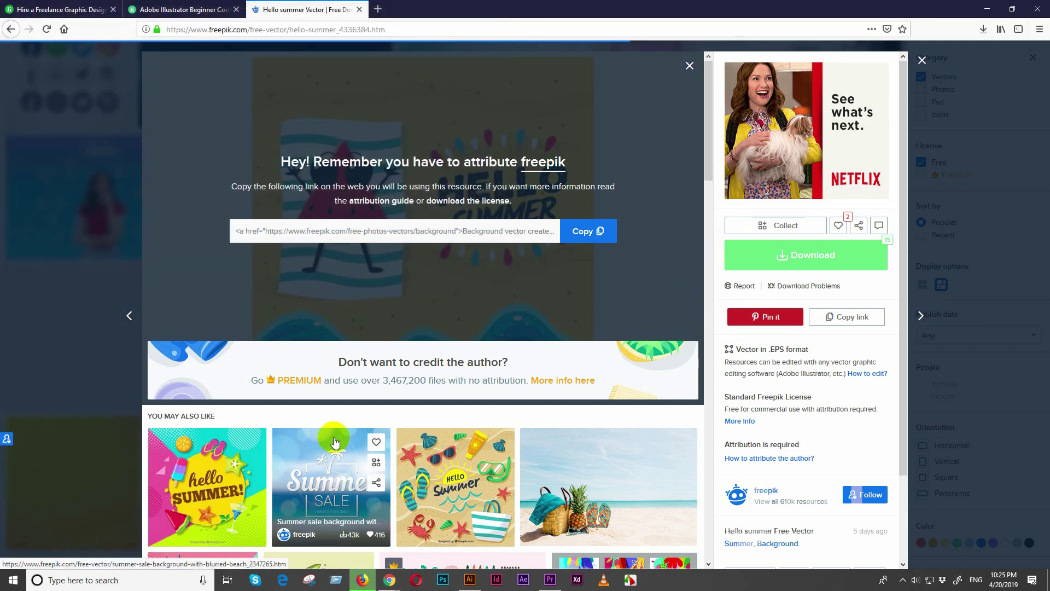
Step: Close the vector preview, show the downloaded hello-summer.zip in its folder, and extract it to a hello-summer folder
click(924, 61)
click(983, 29)
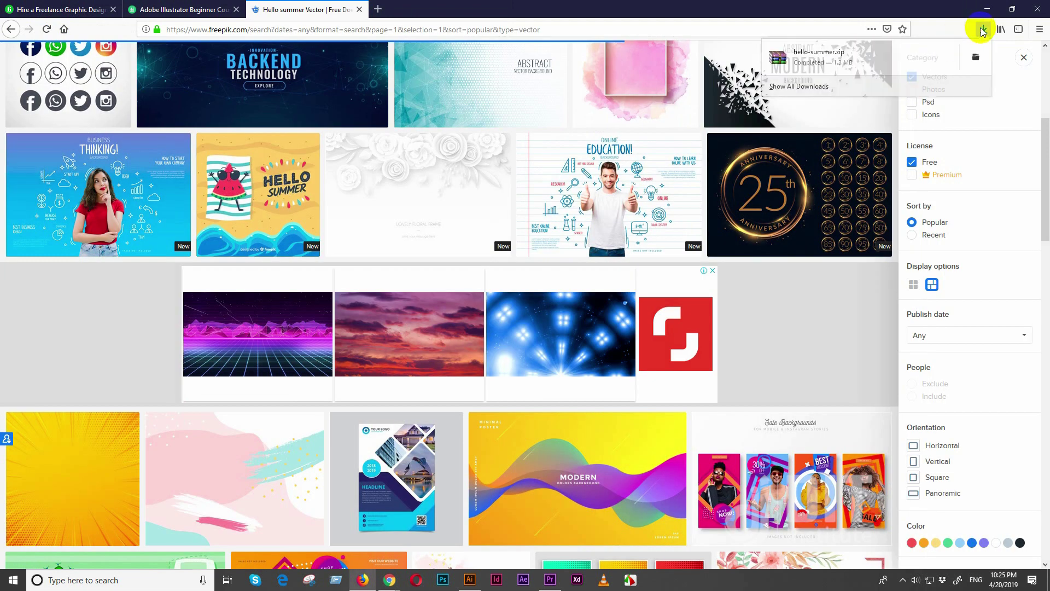
click(975, 57)
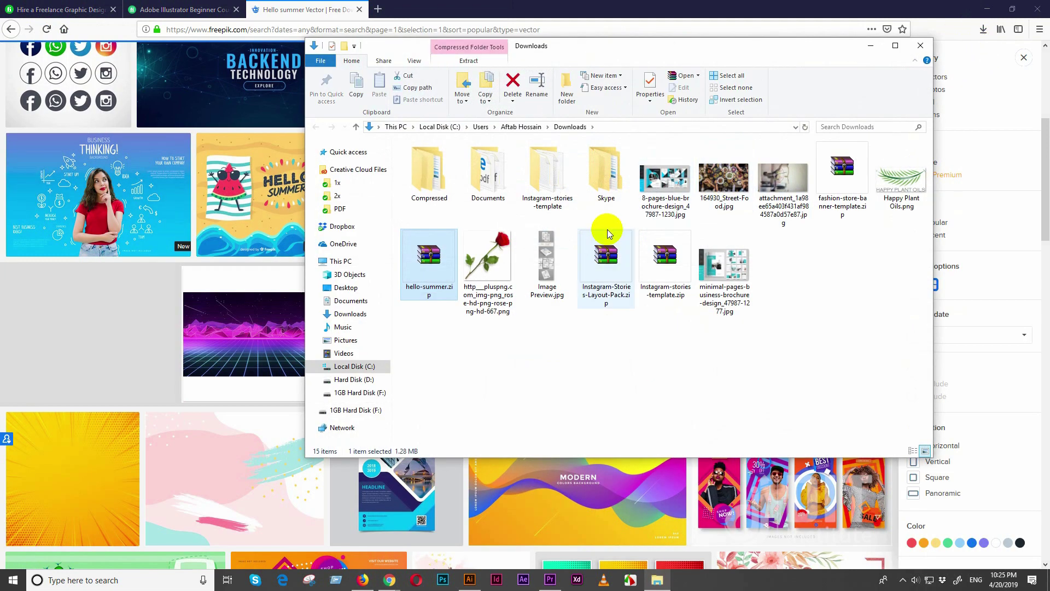
right_click(436, 268)
click(313, 295)
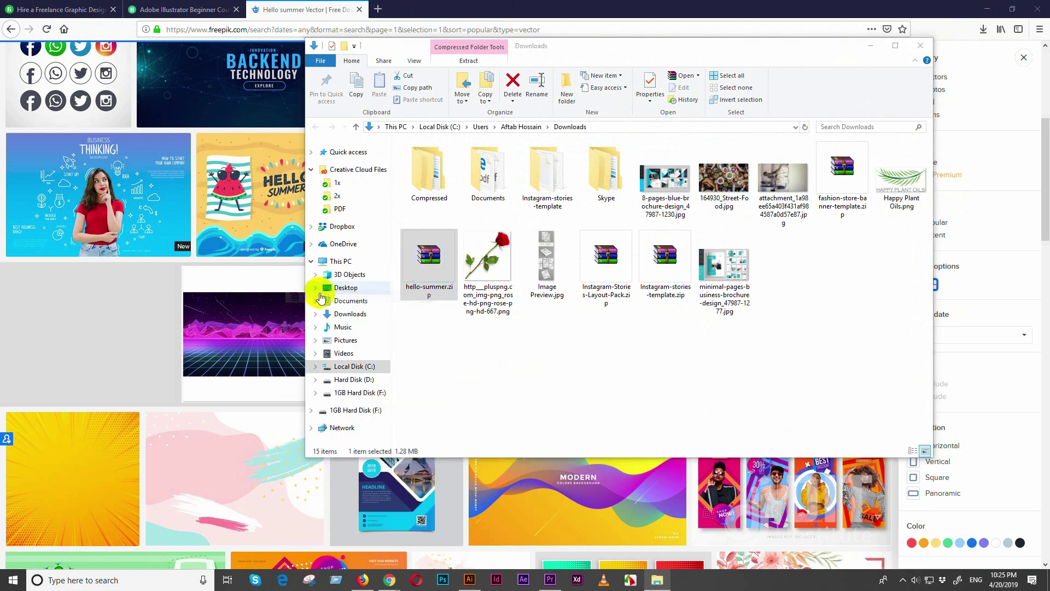
click(556, 401)
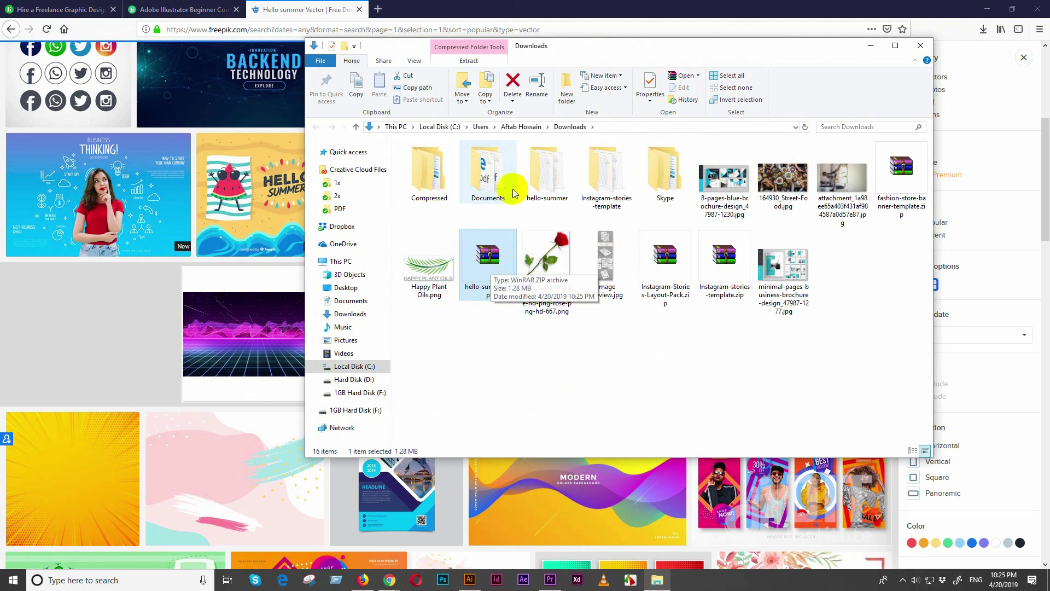
Step: Open 2308133.ai from the extracted hello-summer folder in Illustrator and dismiss the missing fonts notice
double_click(549, 175)
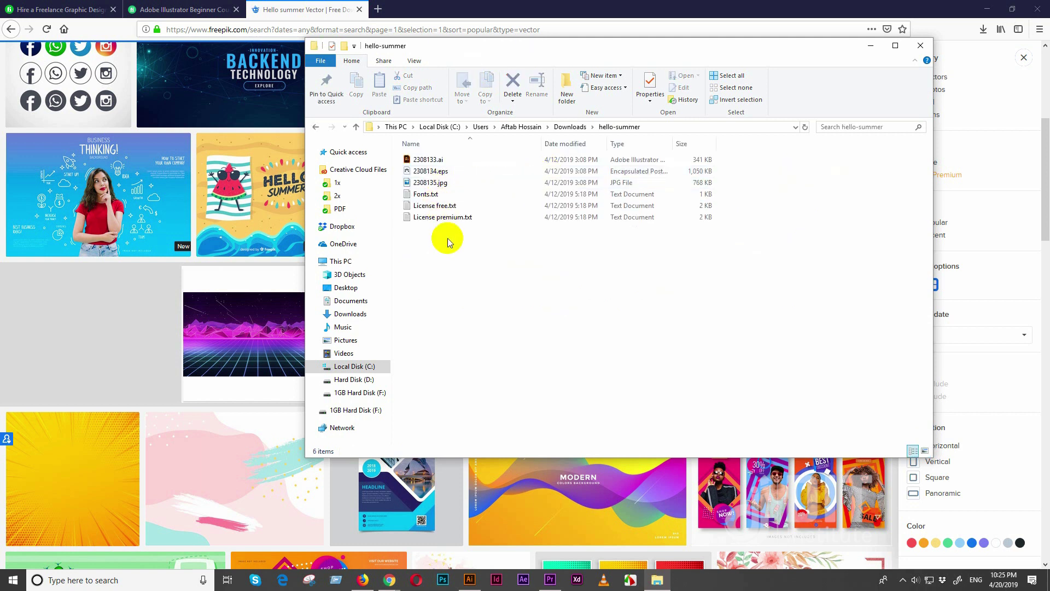
double_click(438, 161)
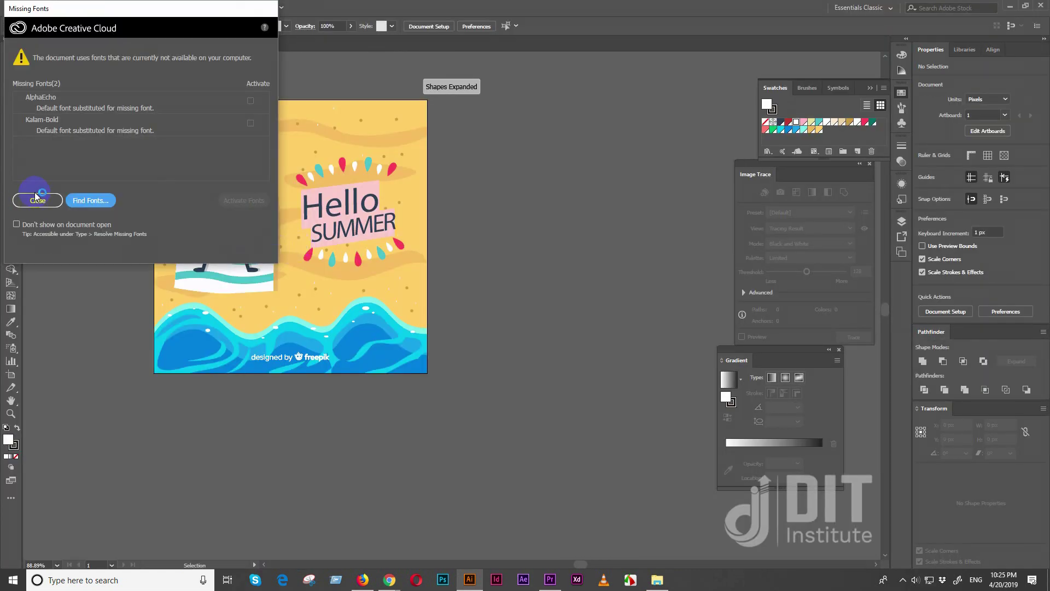
click(36, 197)
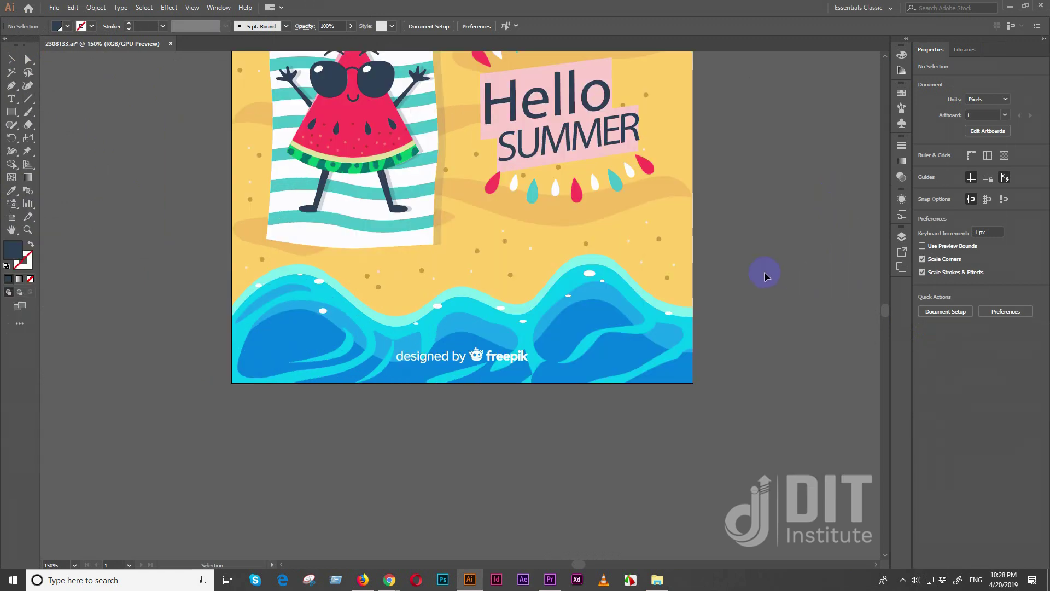
drag(554, 102, 562, 298)
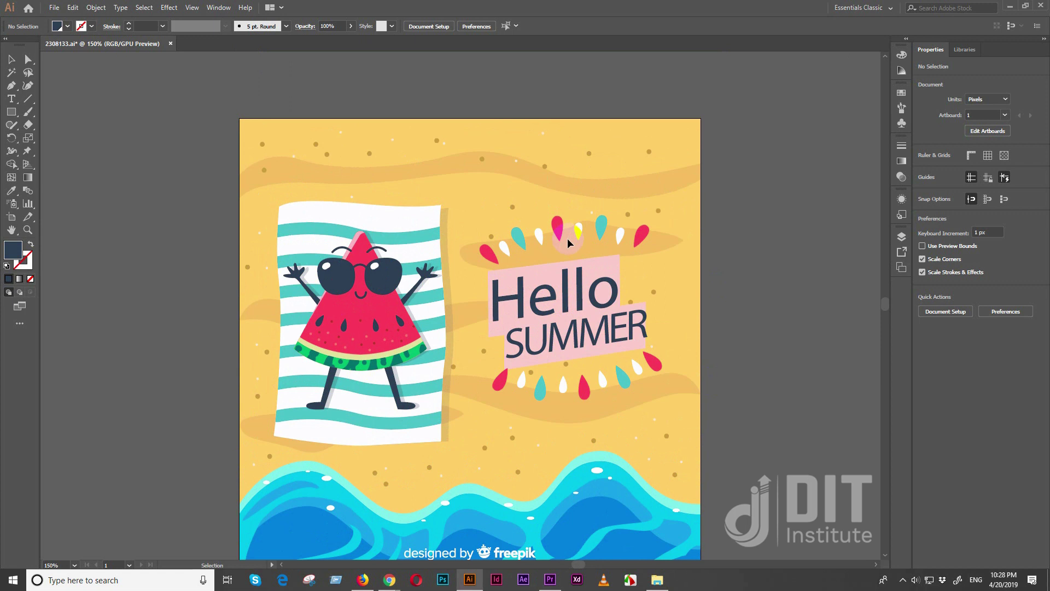
Step: Undock the Tools panel and leave it floating beside the artboard, below the document tabs
mouse_move(22, 43)
mouse_down()
mouse_move(38, 65)
mouse_move(30, 76)
mouse_move(23, 47)
mouse_up()
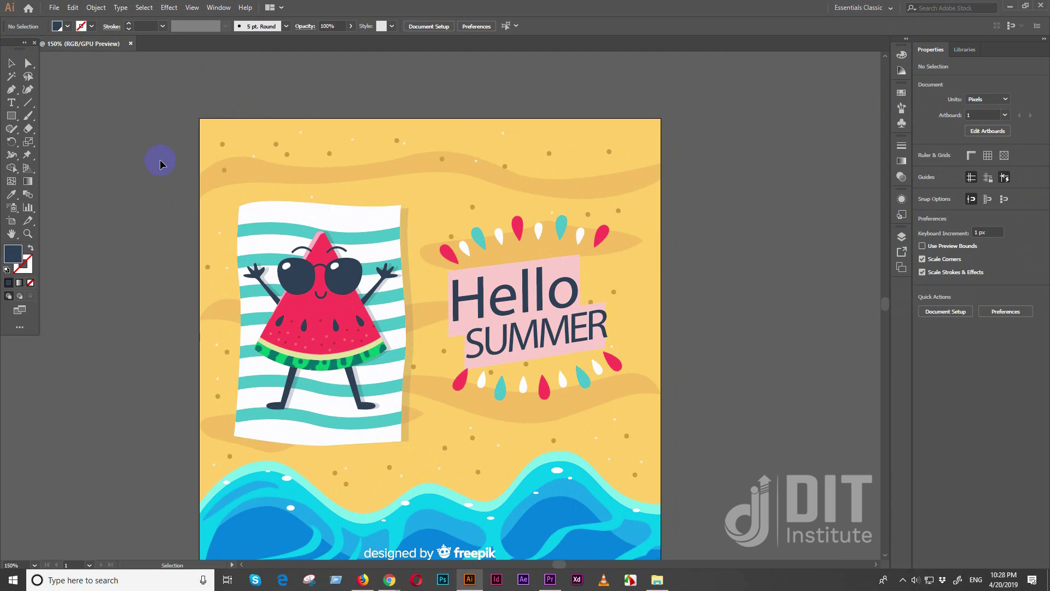
drag(9, 44, 101, 139)
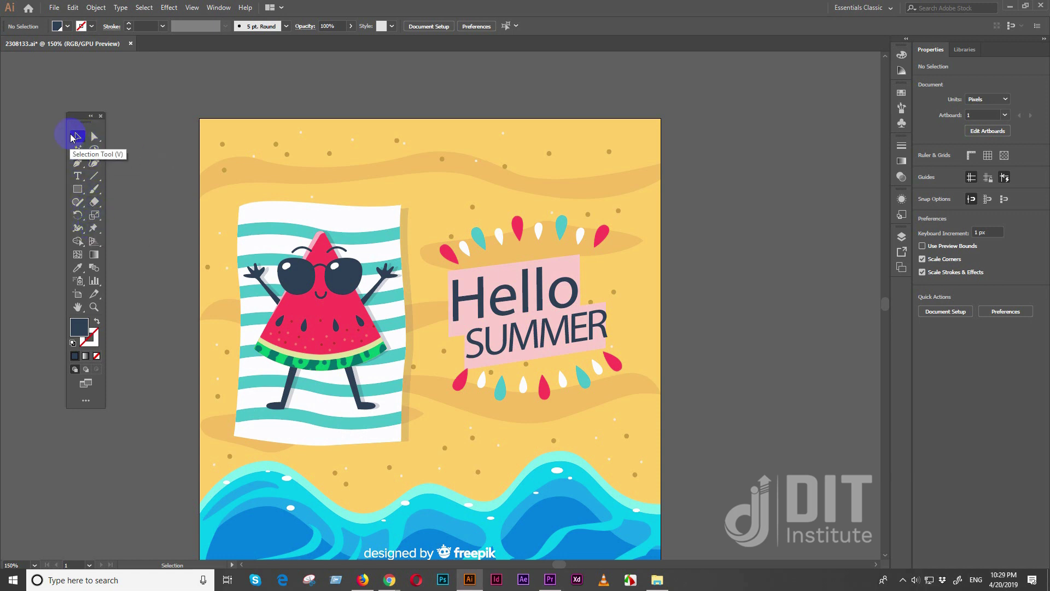
drag(75, 119, 14, 103)
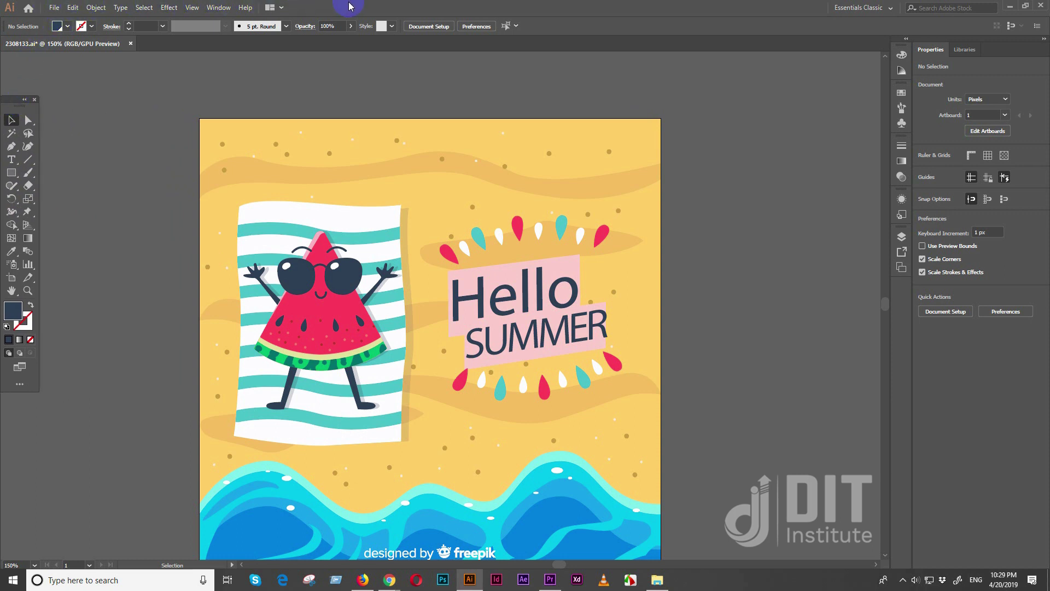
Step: Open Getting Started.ai from the Illustrator Essential - Exercise Files folder as a second document
click(53, 9)
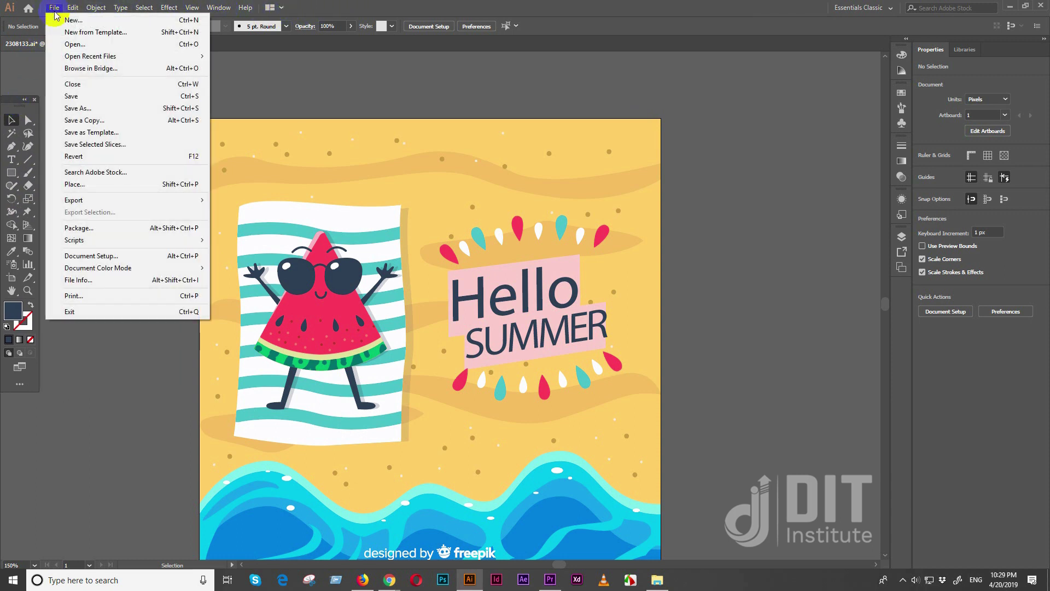
click(63, 43)
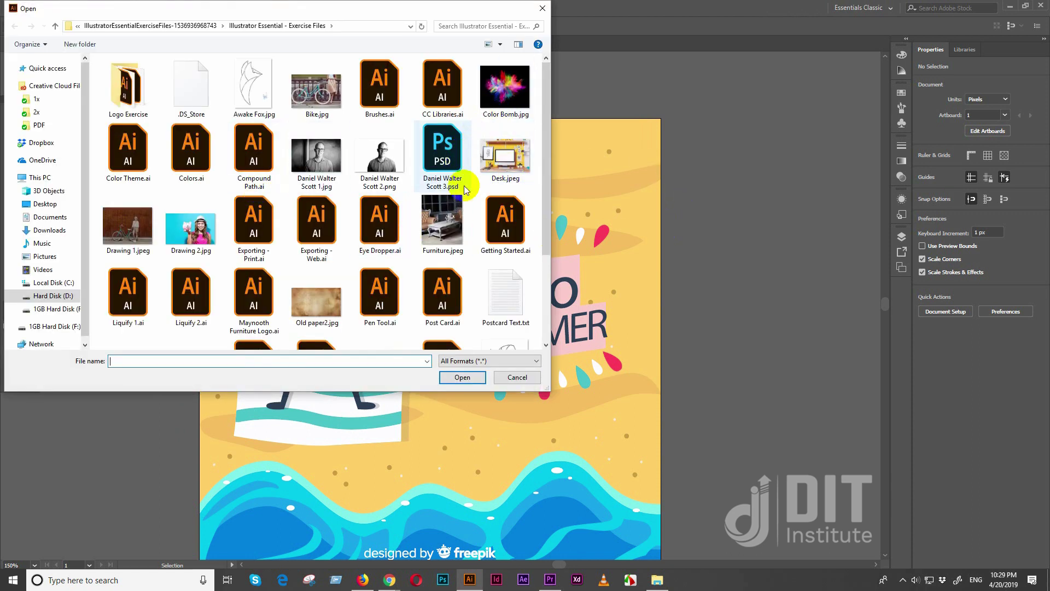
double_click(503, 221)
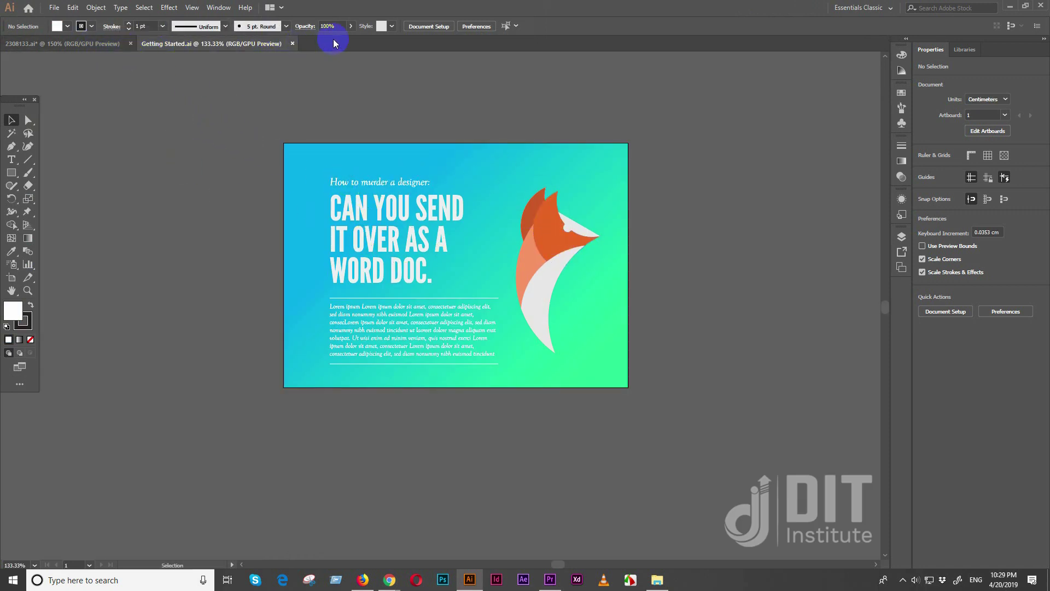
Step: Switch between the two open documents and close Getting Started.ai
click(95, 43)
click(160, 45)
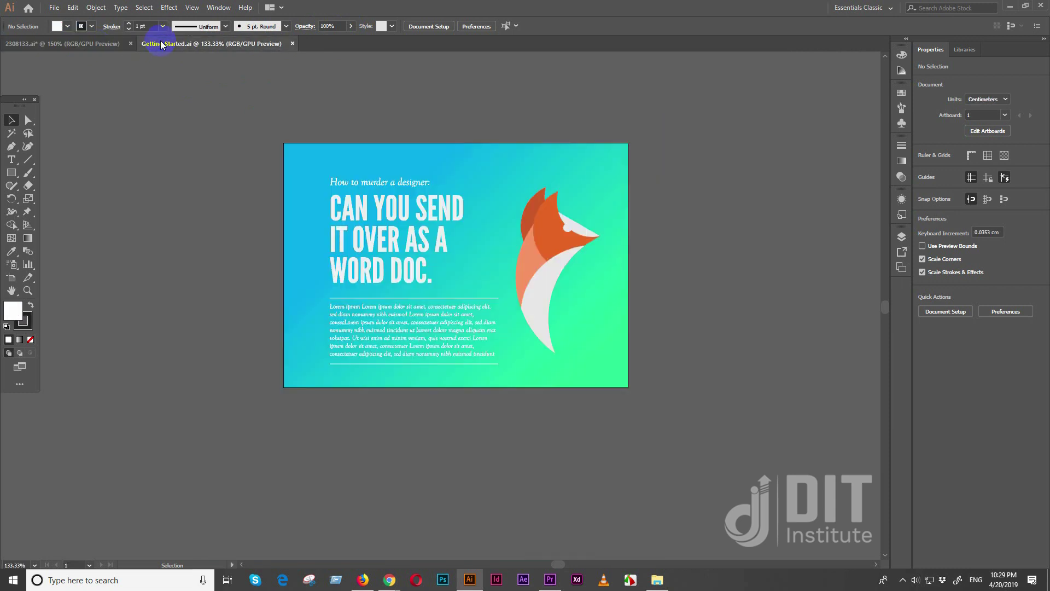
click(292, 44)
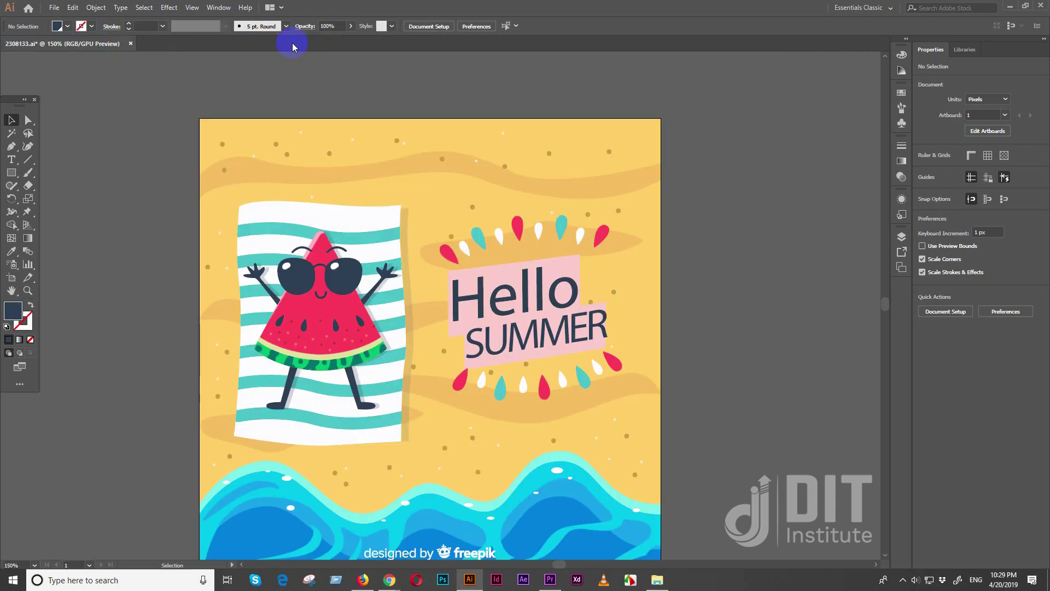
click(54, 8)
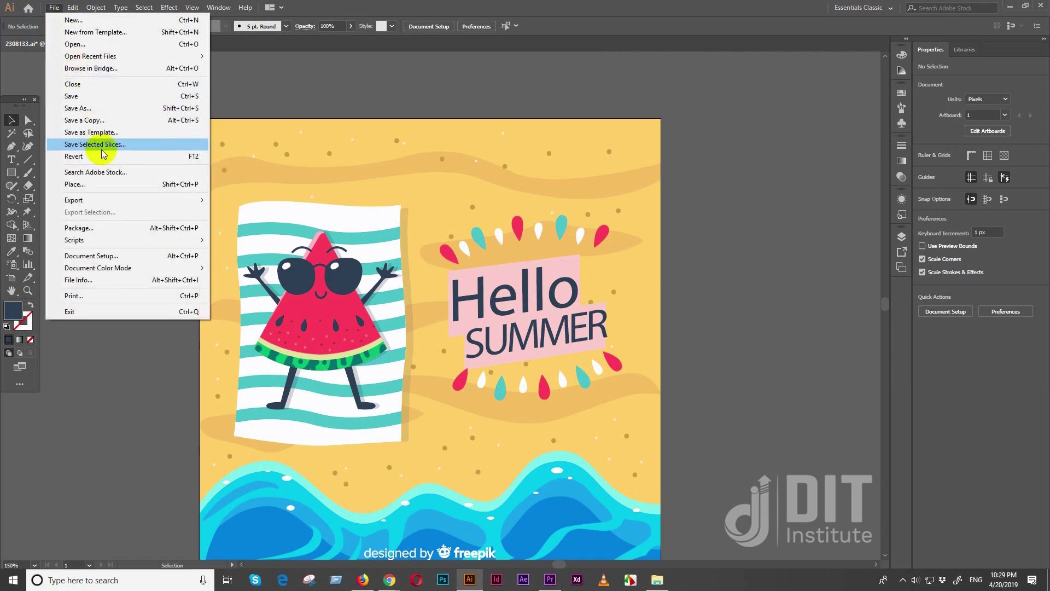
click(103, 109)
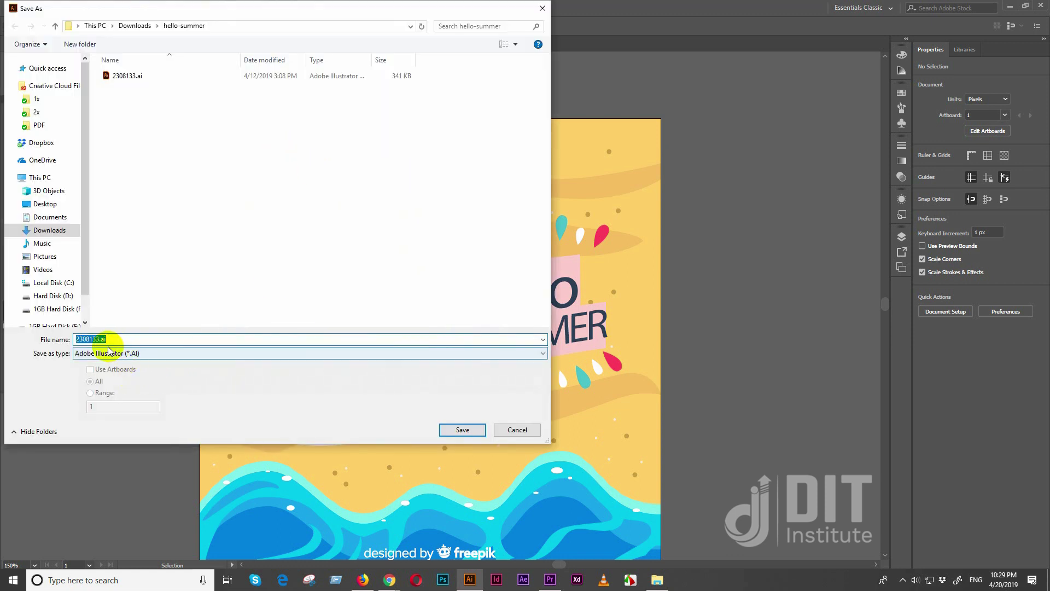
click(517, 429)
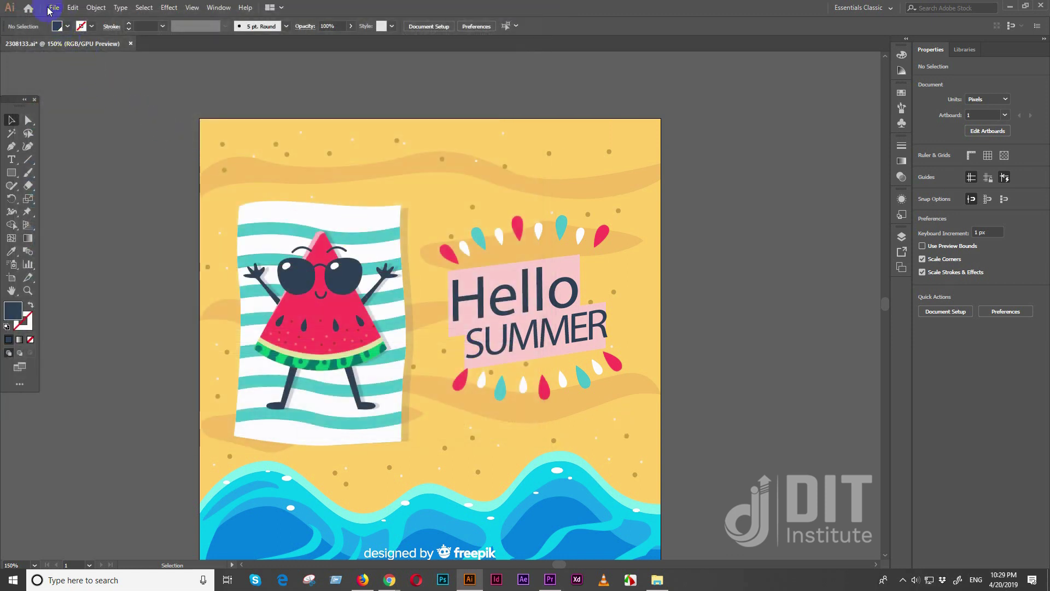
click(49, 7)
click(71, 94)
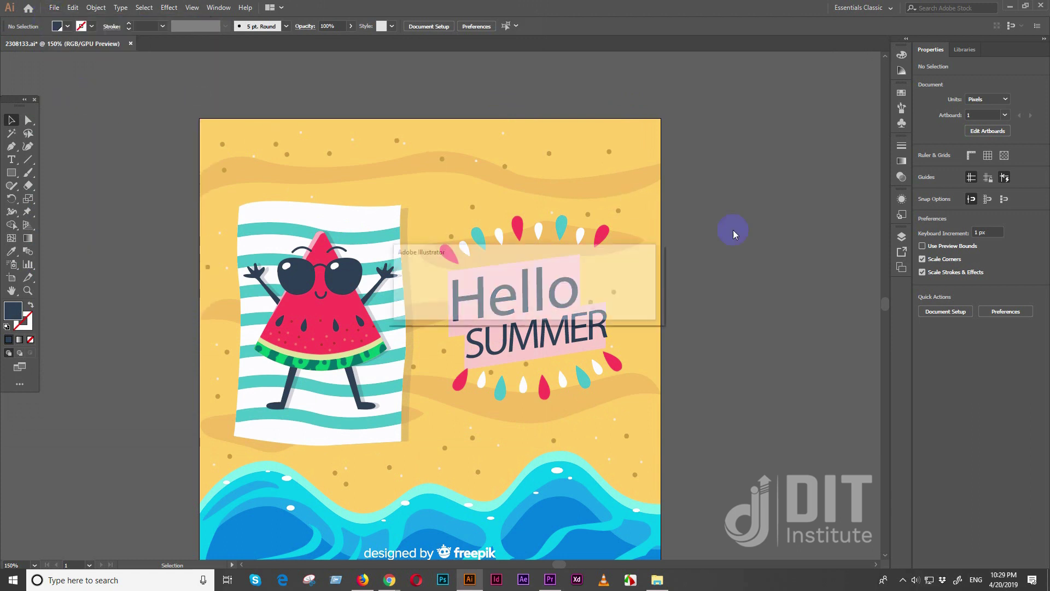
click(638, 309)
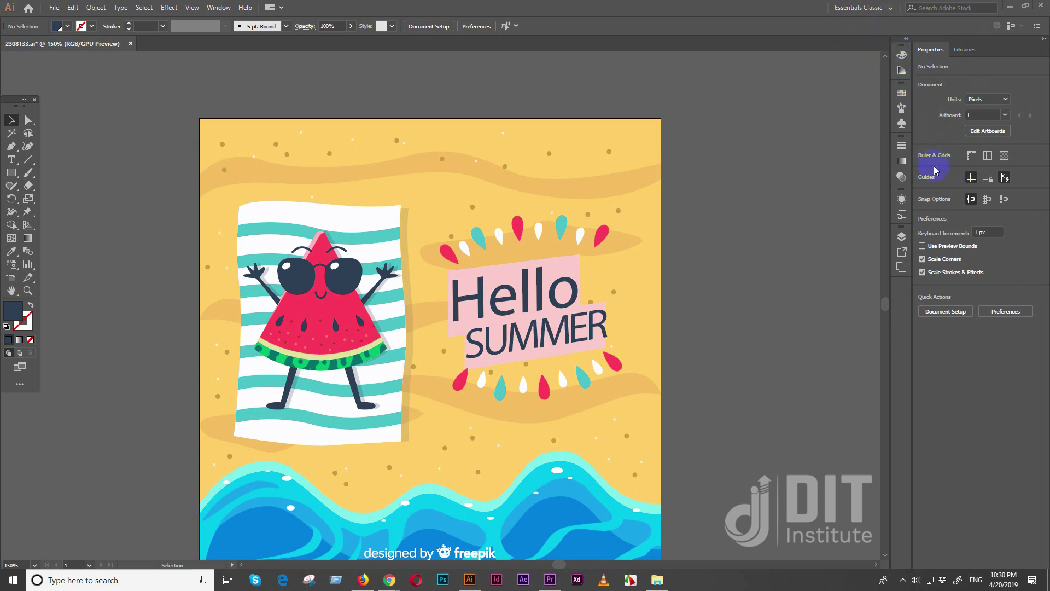
Step: Preview the Automation and Essentials workspaces and return to Essentials Classic
click(884, 9)
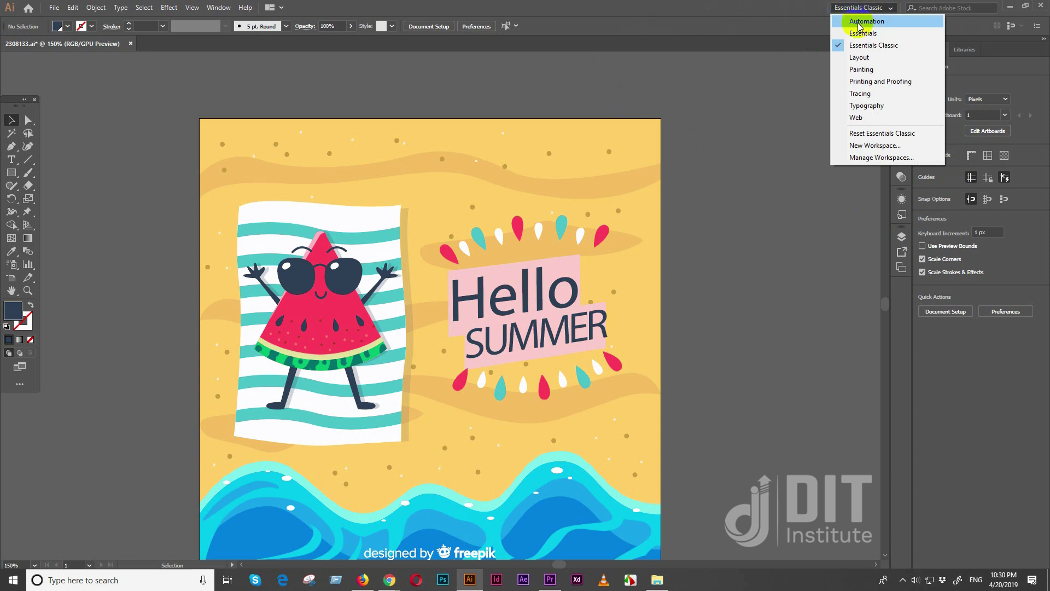
click(866, 22)
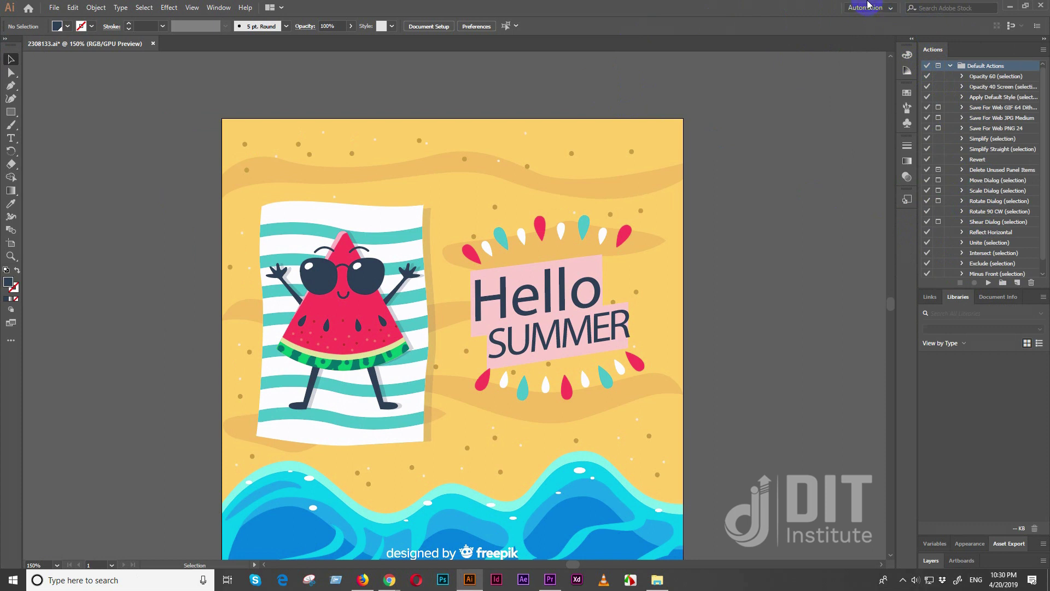
click(870, 7)
click(889, 33)
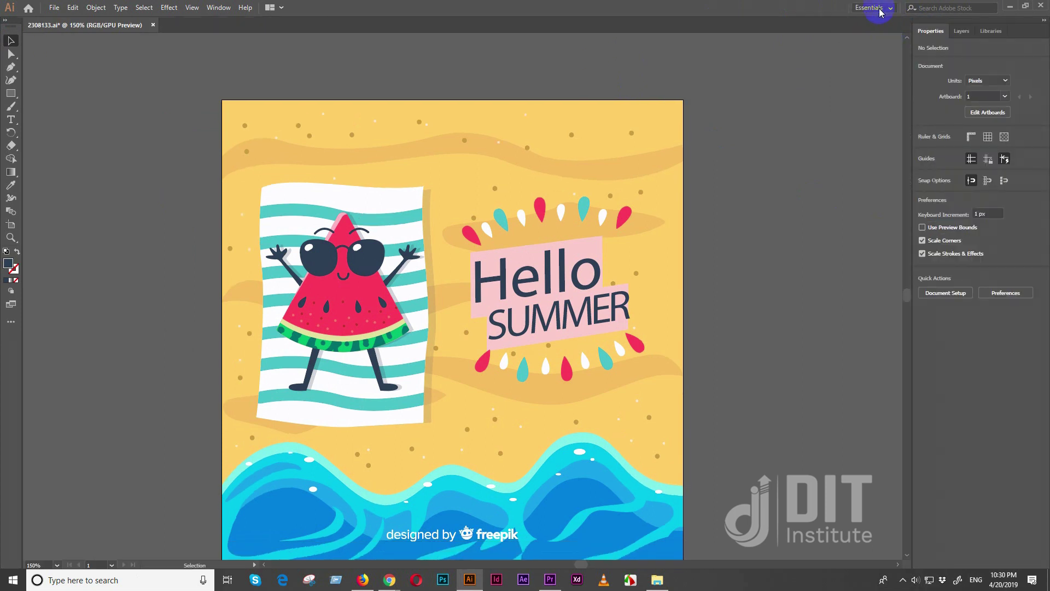
click(879, 9)
click(894, 45)
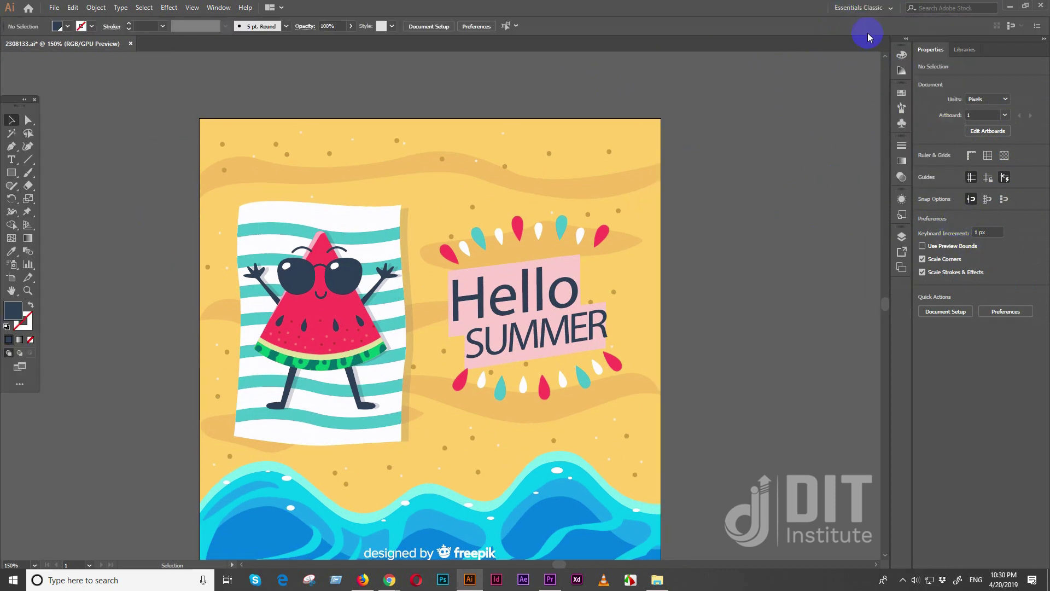
Step: Preview the Printing and Proofing and Web workspaces, and switch to the Essentials workspace
click(890, 7)
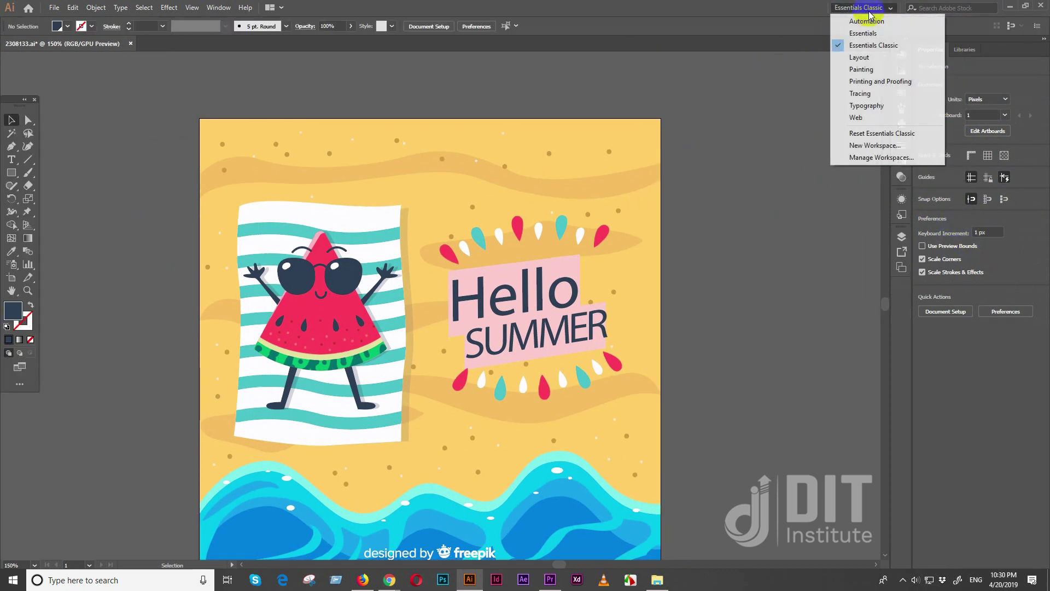
click(887, 82)
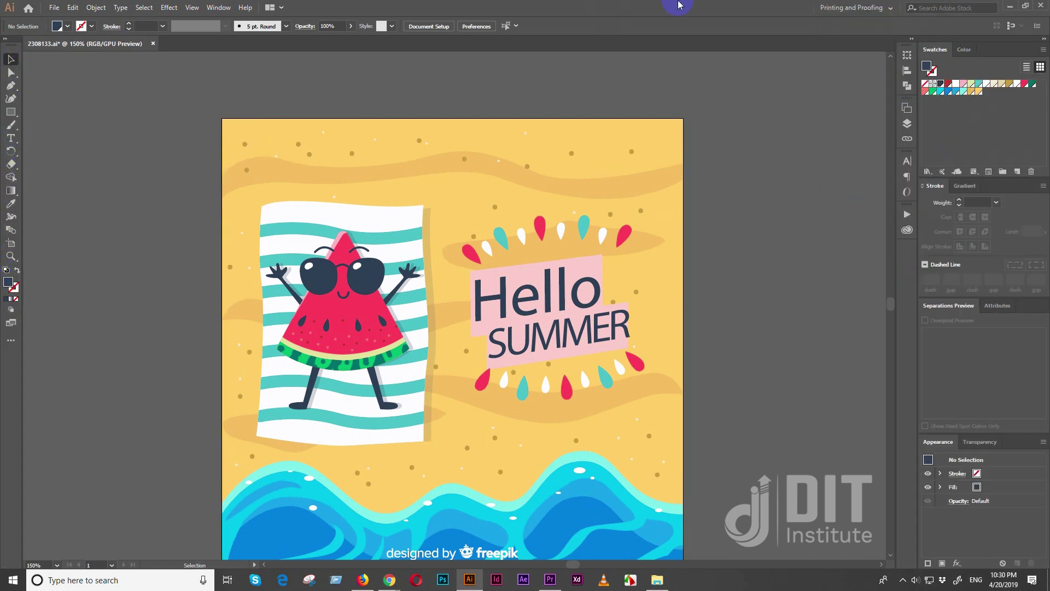
click(863, 5)
click(888, 118)
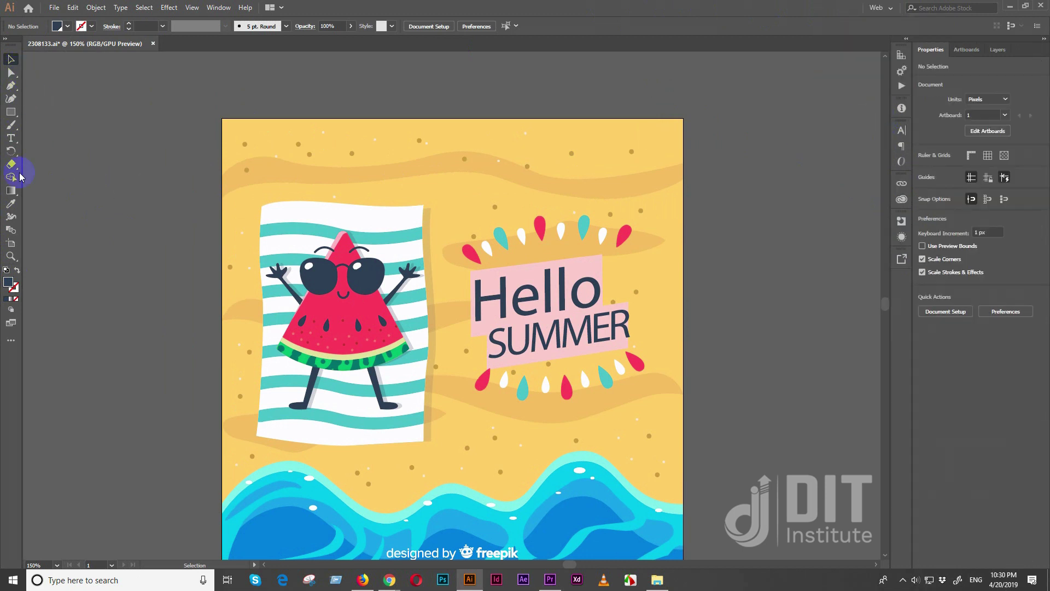
click(729, 26)
click(877, 8)
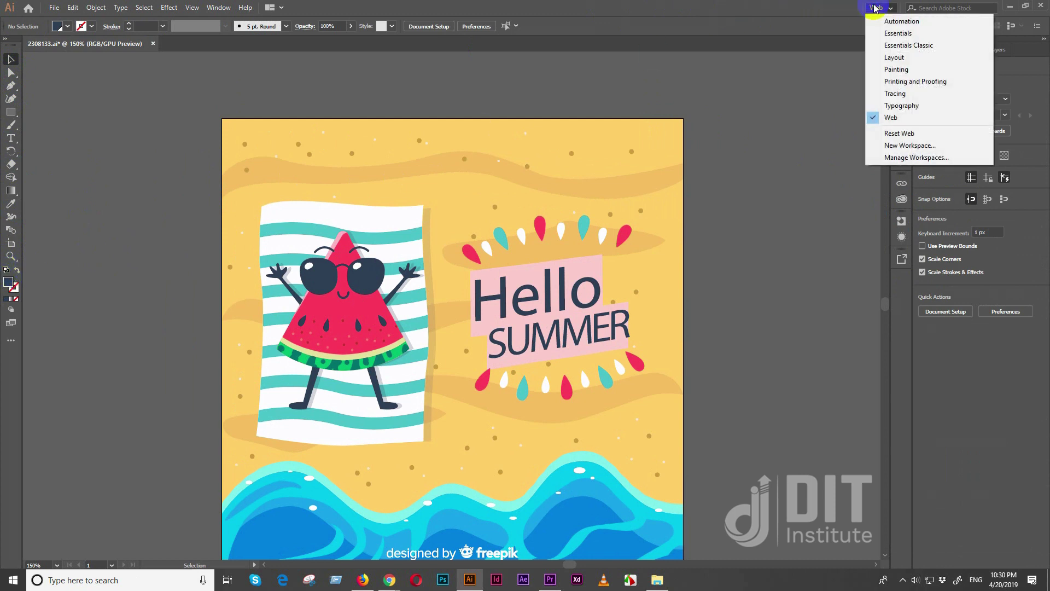
click(912, 35)
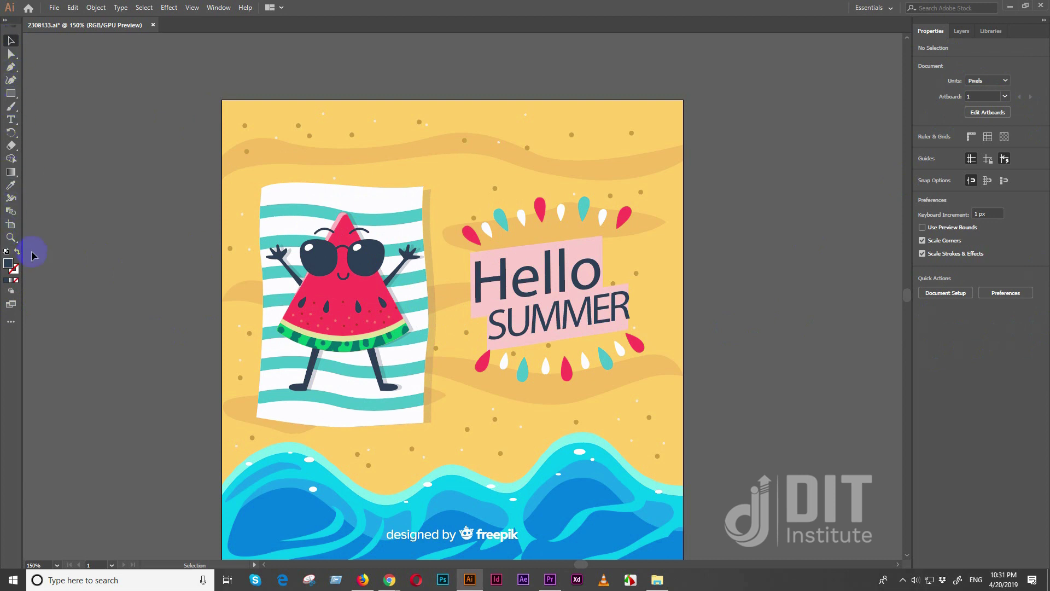
Step: Toggle the Tools panel between one and two columns, and add the Spiral Tool to it from the full tool list
click(5, 21)
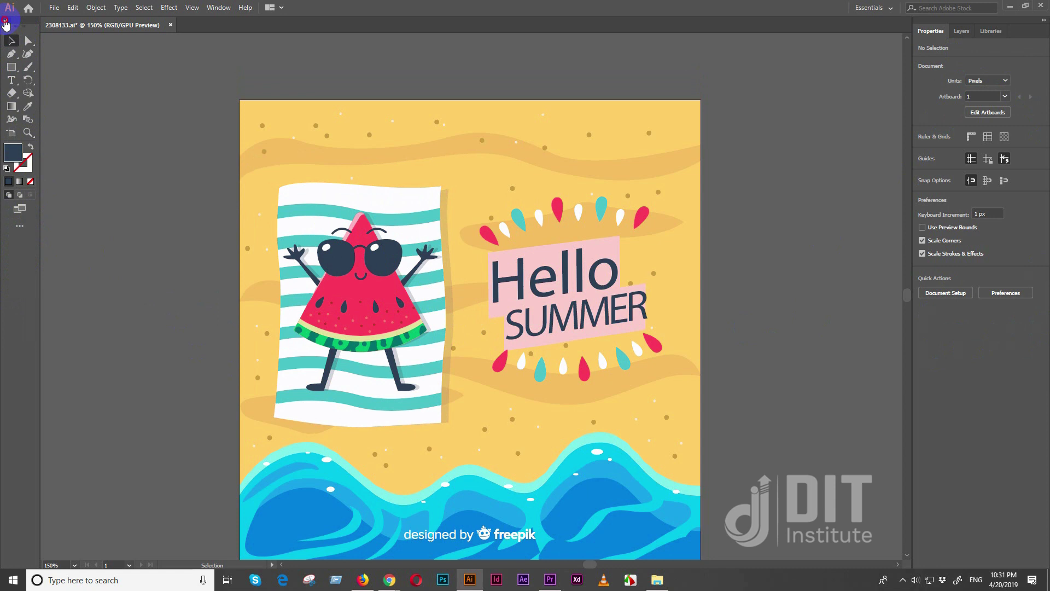
click(5, 21)
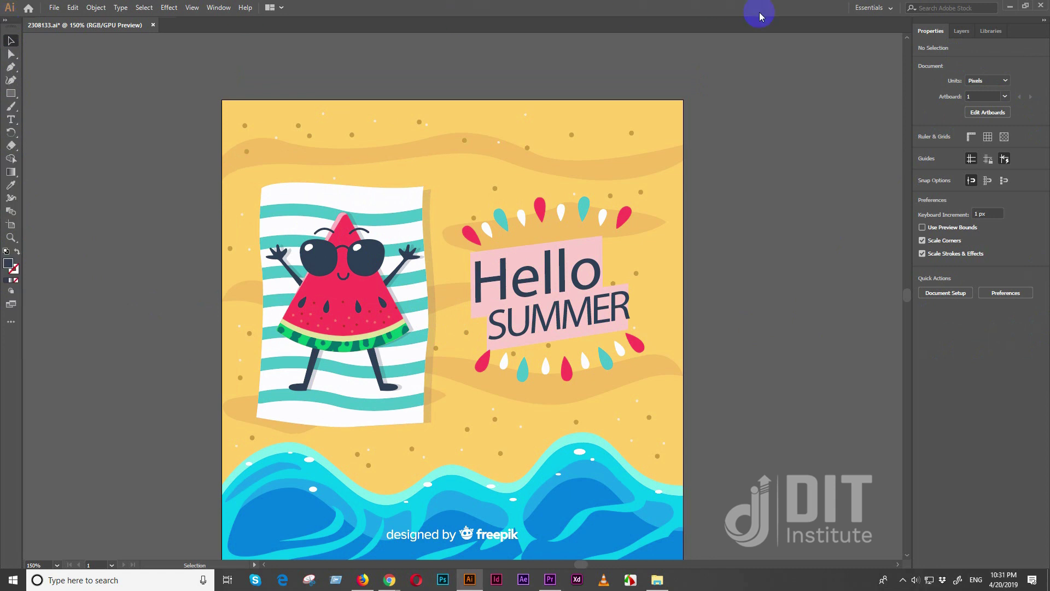
click(10, 322)
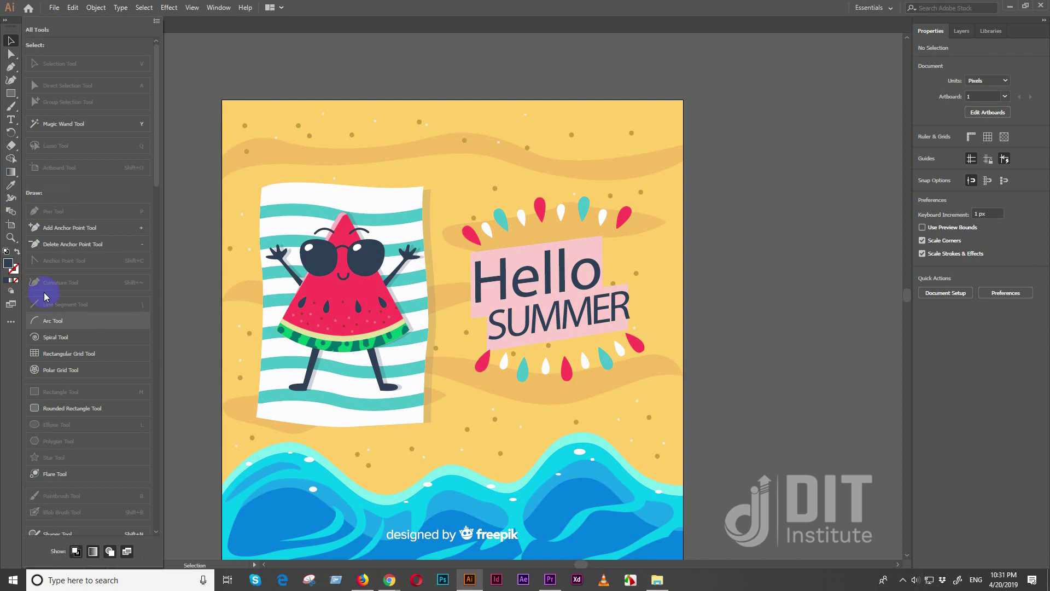
click(61, 344)
drag(64, 342, 12, 174)
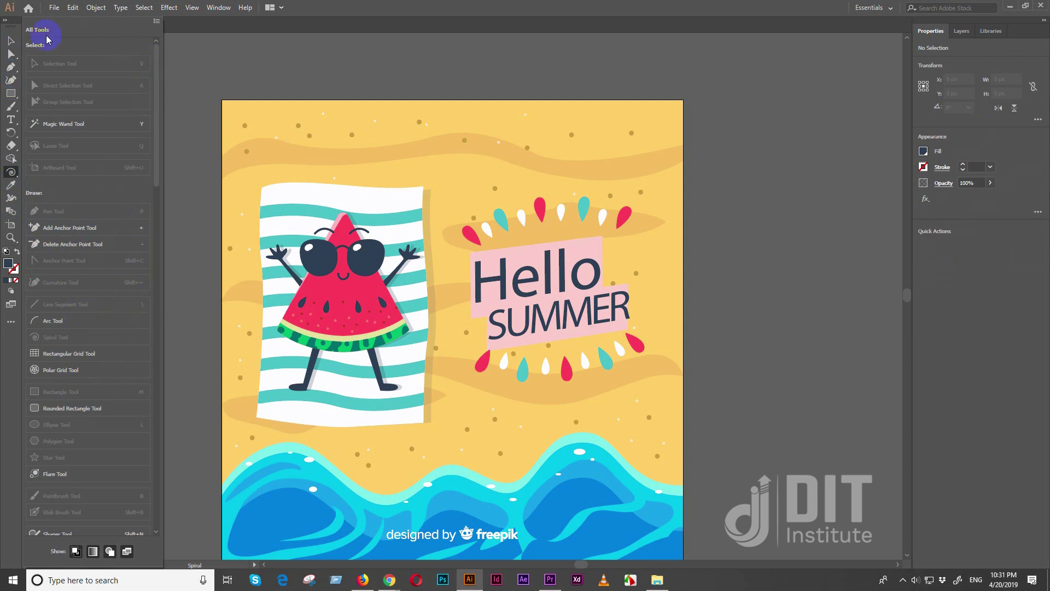
Step: Return to the Essentials Classic workspace, shift the floating Tools panel toward the artboard, and undock and close the Properties and Libraries panels
click(861, 9)
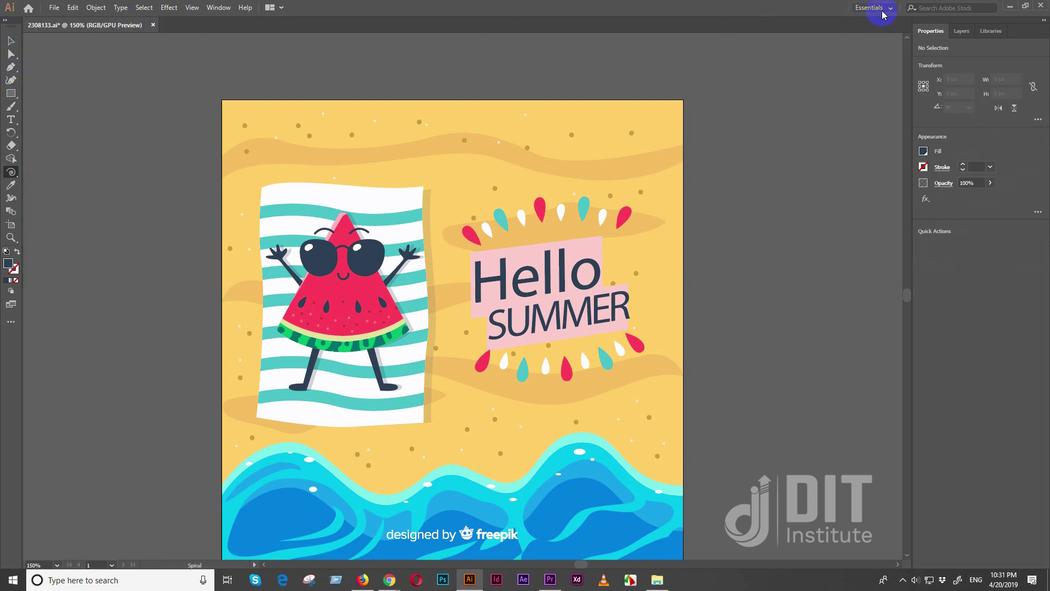
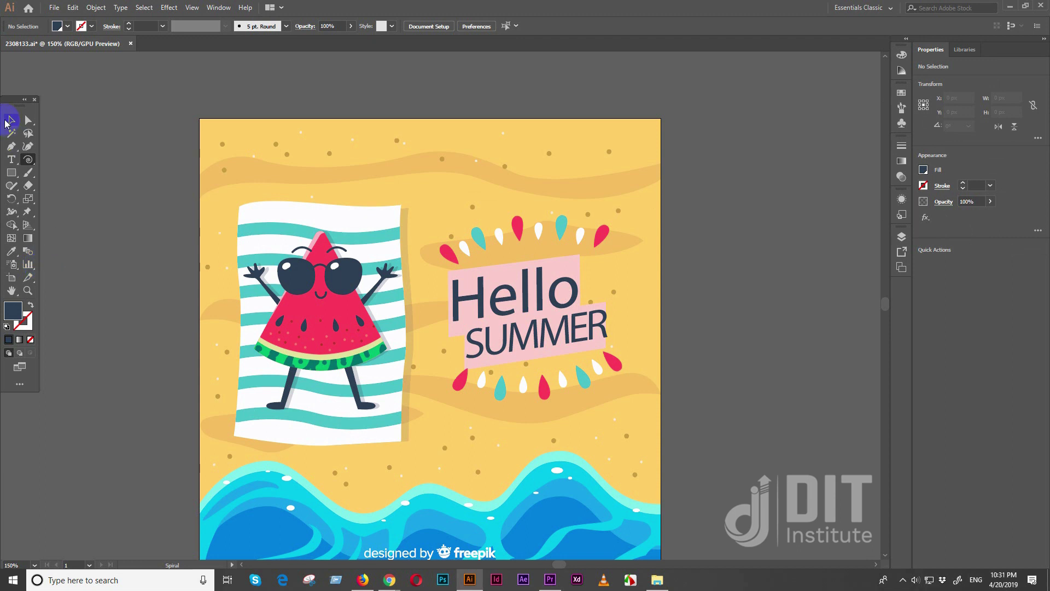
drag(14, 104, 54, 109)
drag(931, 52, 704, 106)
click(723, 106)
drag(928, 50, 619, 122)
click(731, 110)
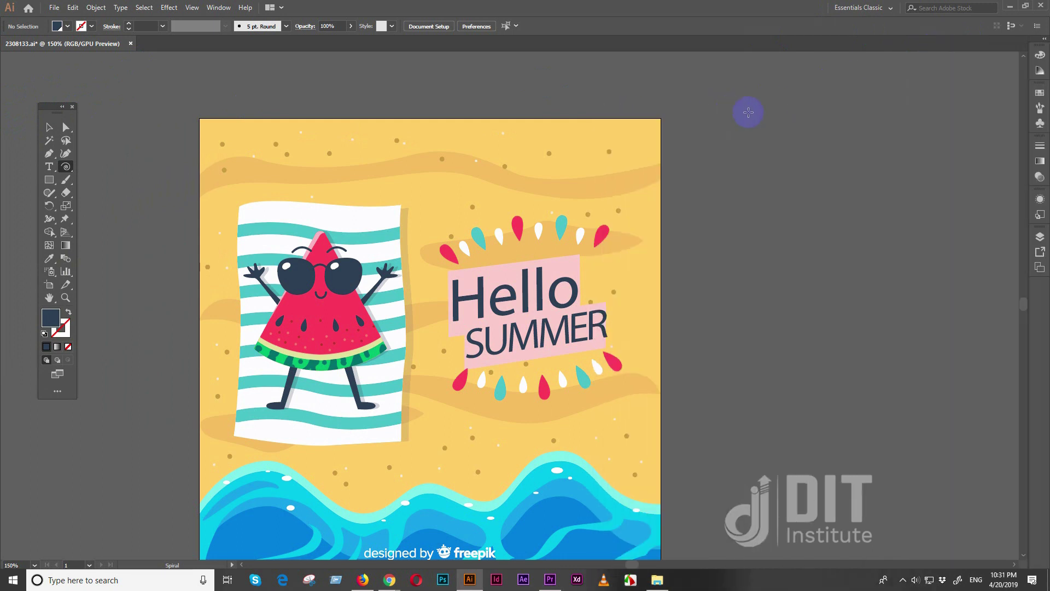
Step: Undock the Color Guide panel group and the Swatches panel, and close both
click(1039, 71)
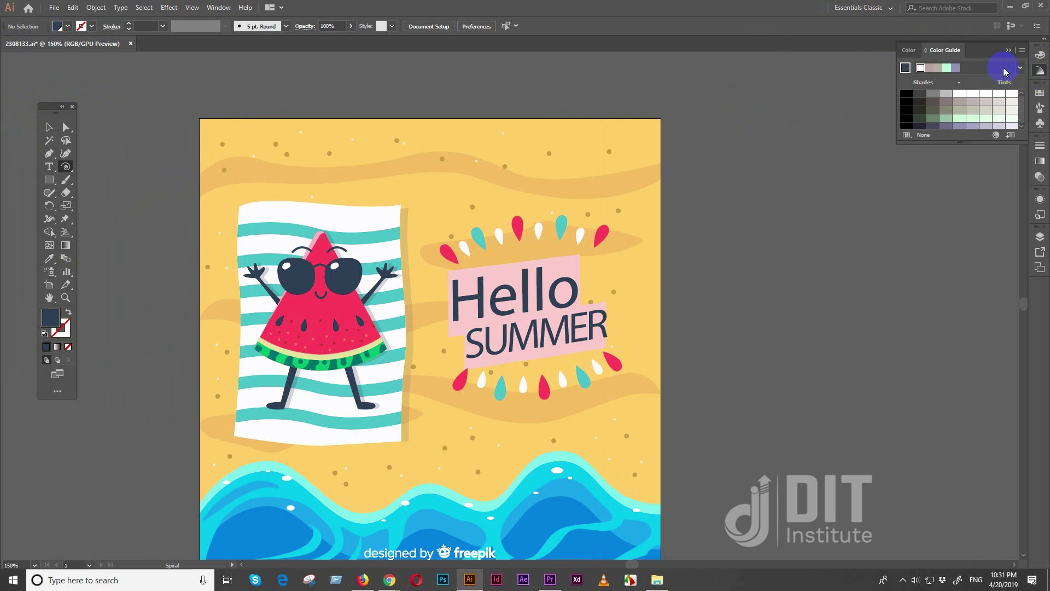
drag(985, 52, 792, 154)
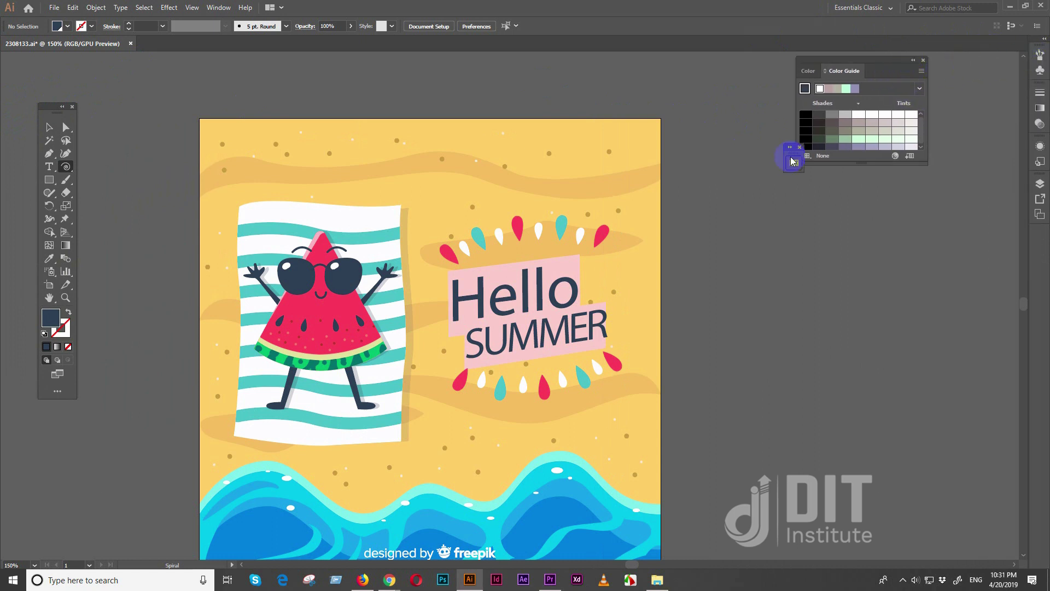
click(922, 61)
click(801, 148)
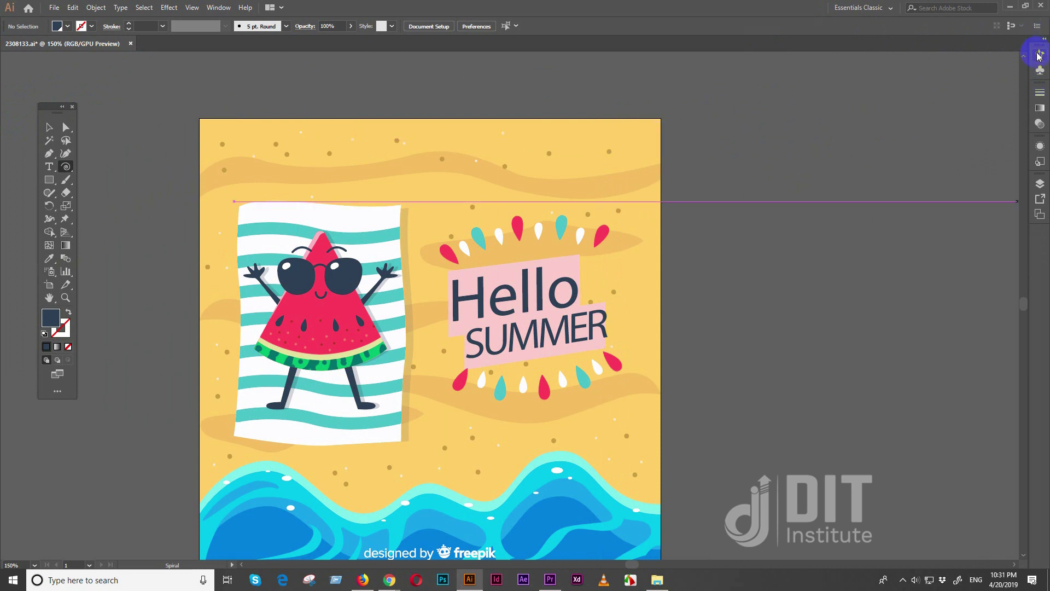
Step: Undock the Brushes panel, expand it and make it taller to show all brushes, and close it
drag(1039, 56, 846, 101)
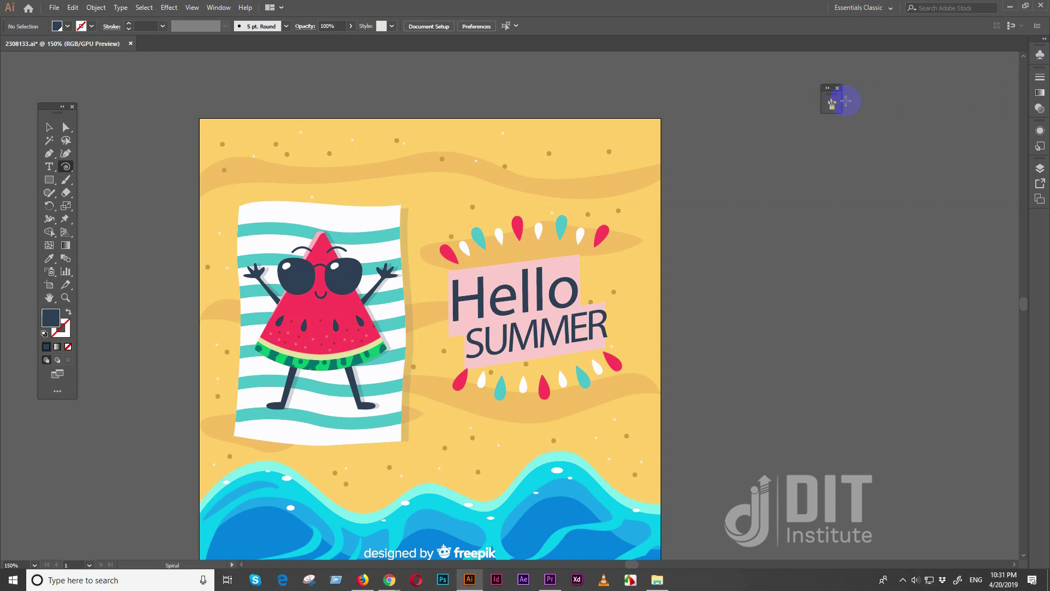
click(827, 89)
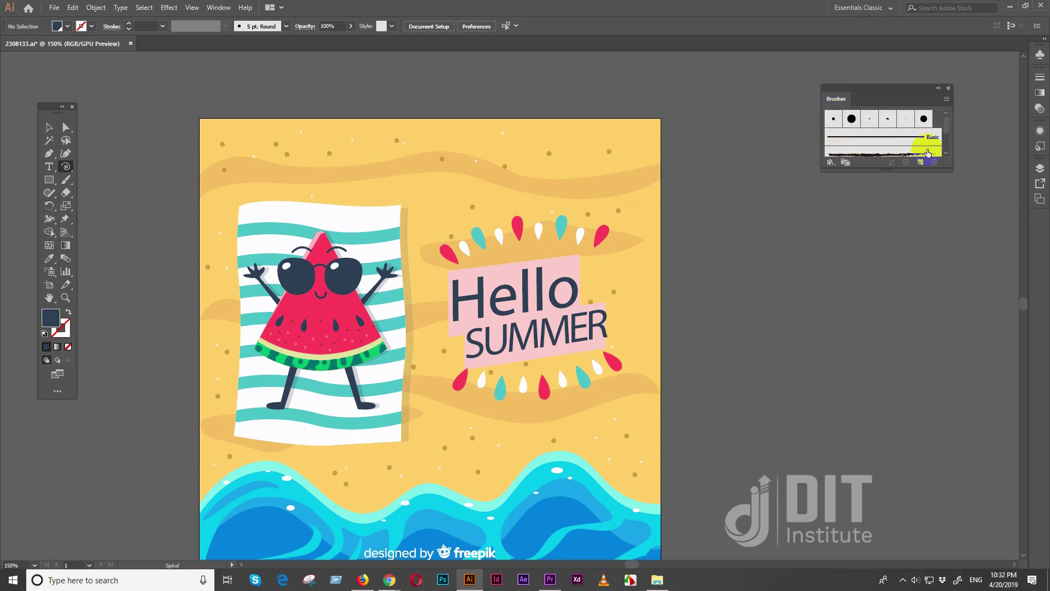
drag(886, 167, 880, 291)
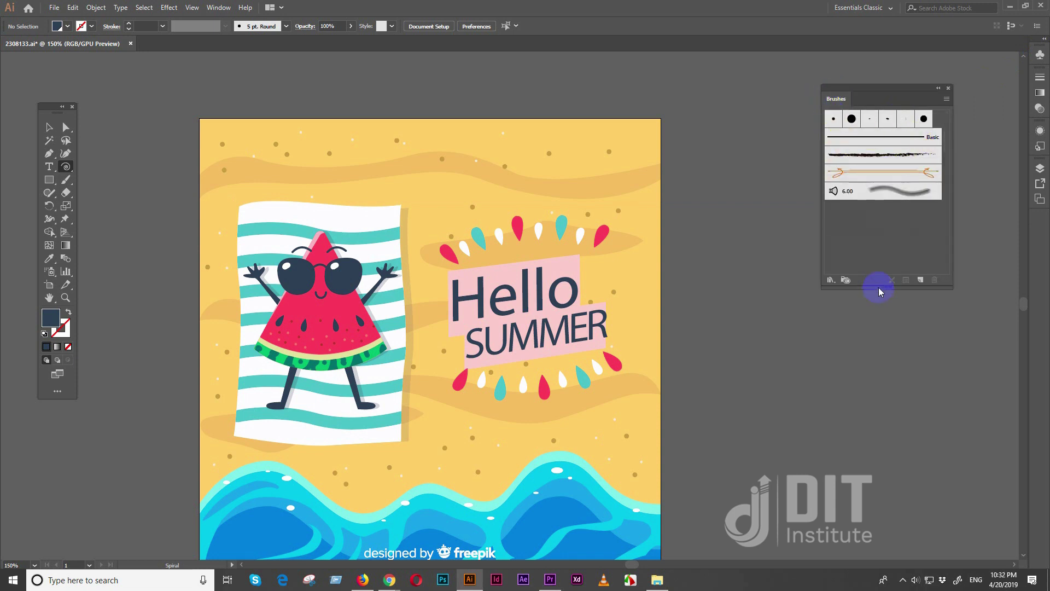
click(949, 91)
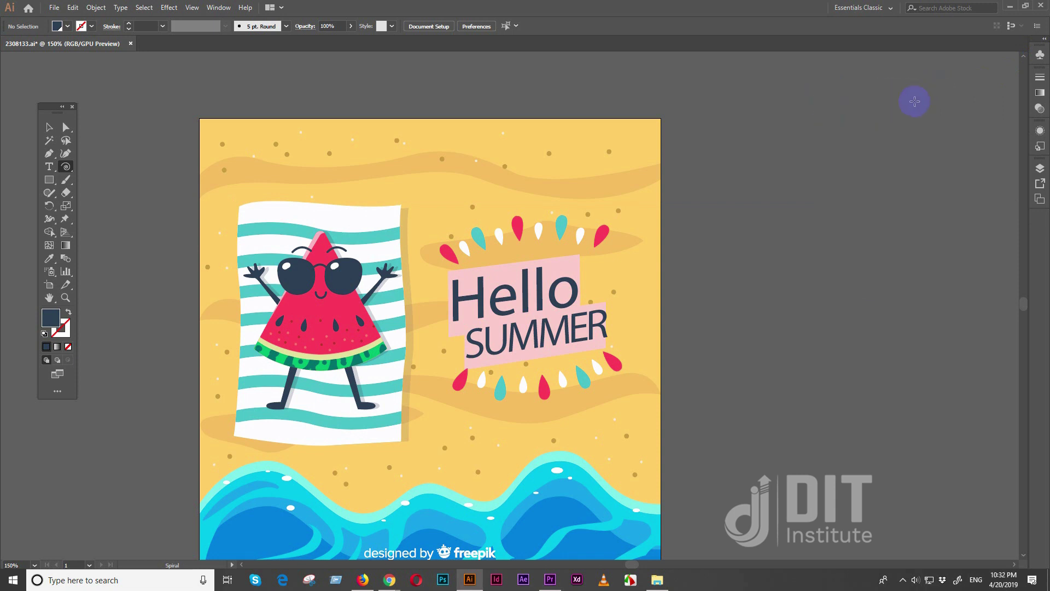
Step: Reopen the Brushes panel and dock it beside the collapsed panels, and group the Gradient panel with it
click(214, 8)
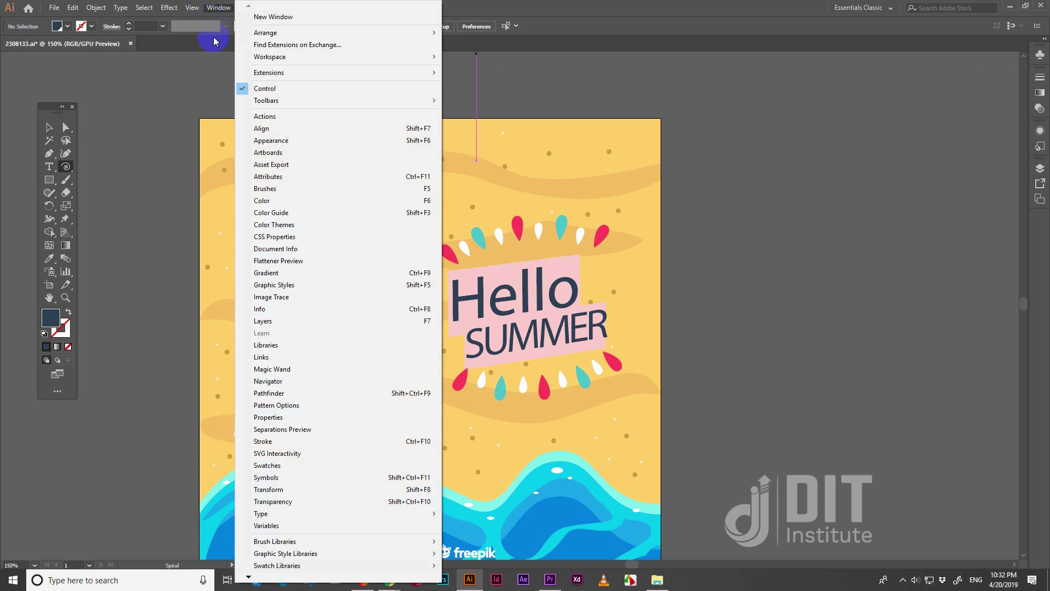
click(265, 188)
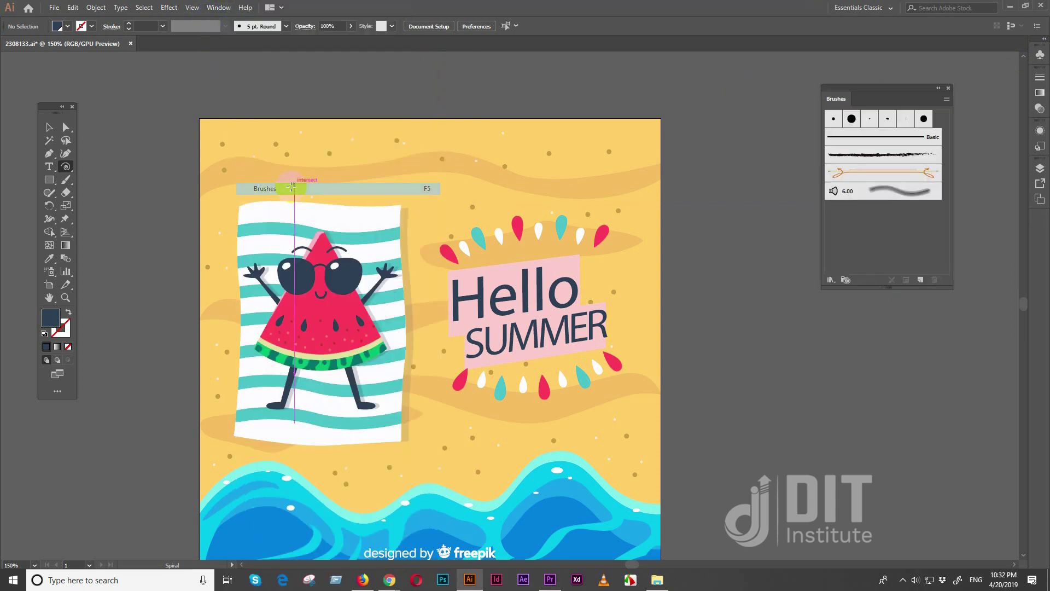
mouse_move(837, 92)
mouse_down()
mouse_move(1013, 230)
mouse_move(1035, 228)
mouse_move(1017, 227)
mouse_move(1019, 248)
mouse_up()
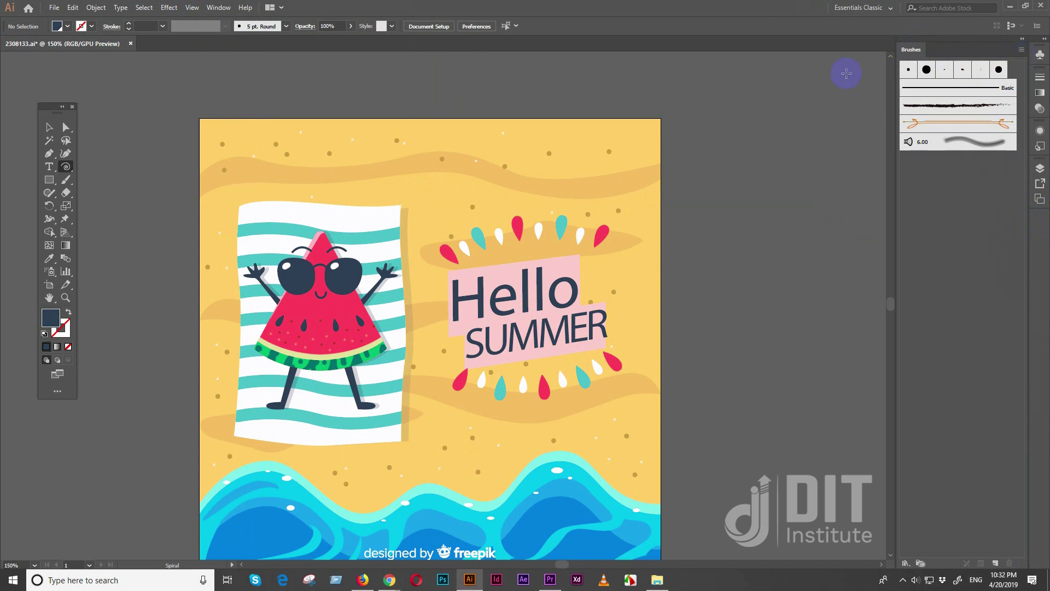
drag(1036, 98, 927, 185)
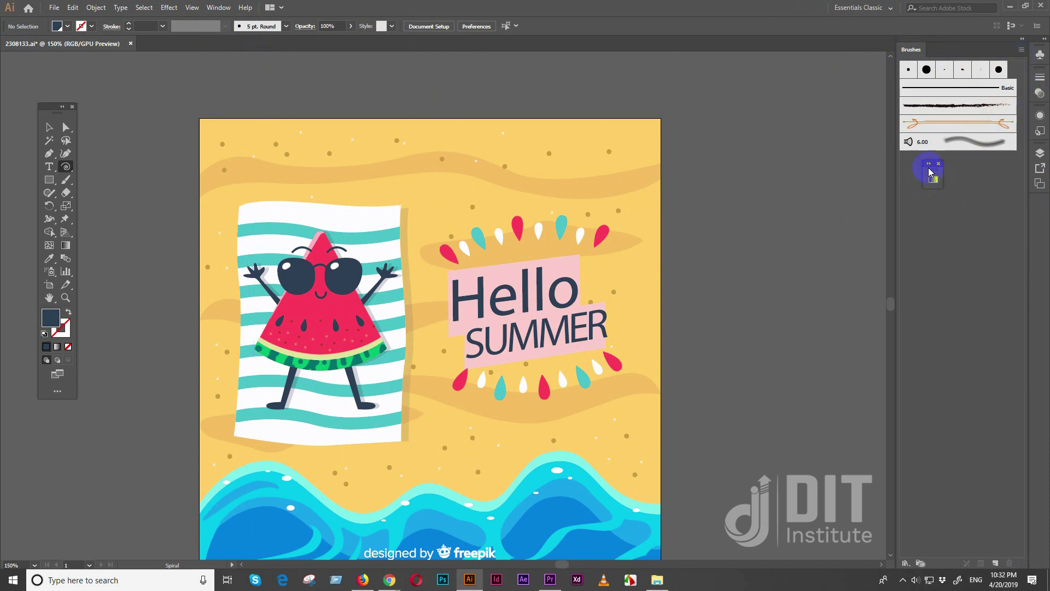
click(929, 168)
mouse_move(937, 171)
mouse_down()
mouse_move(910, 162)
mouse_move(961, 66)
mouse_move(951, 47)
mouse_up()
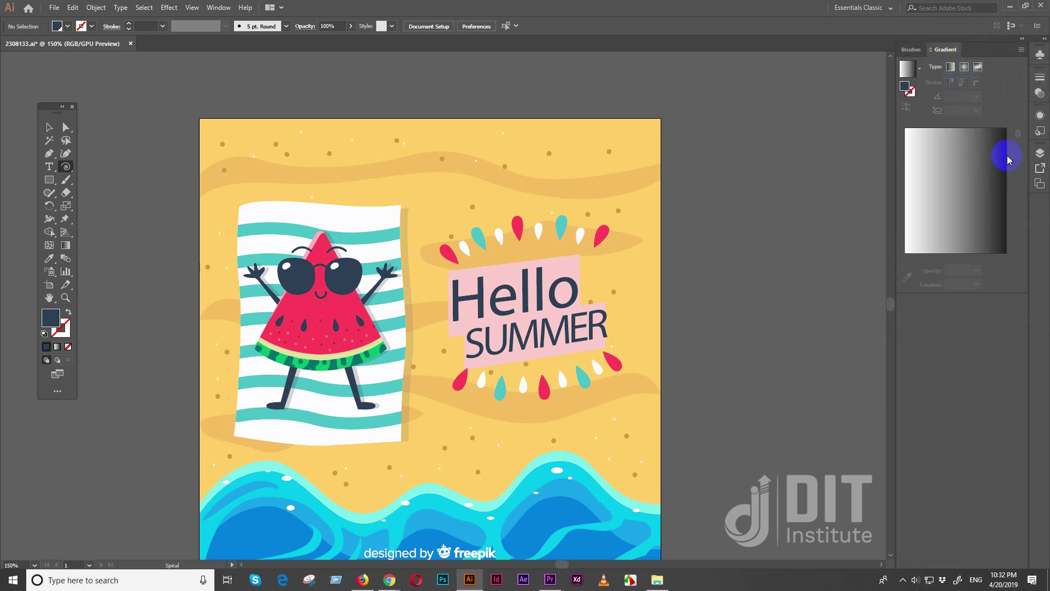
Step: Switch to the Essentials workspace and back to Essentials Classic, and reset Essentials Classic to its default layout
click(876, 8)
click(875, 30)
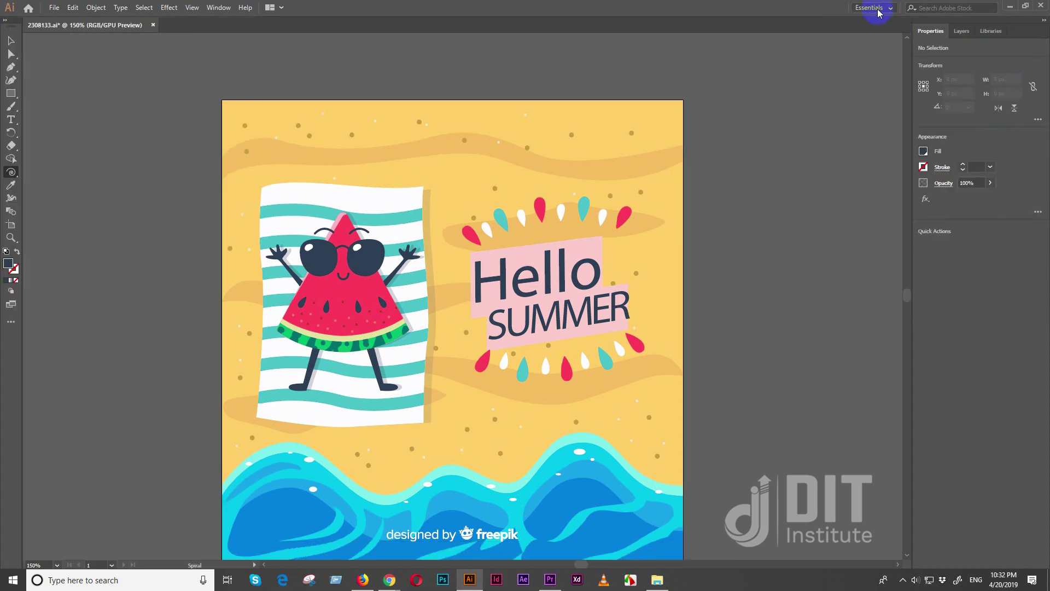
click(878, 9)
click(886, 43)
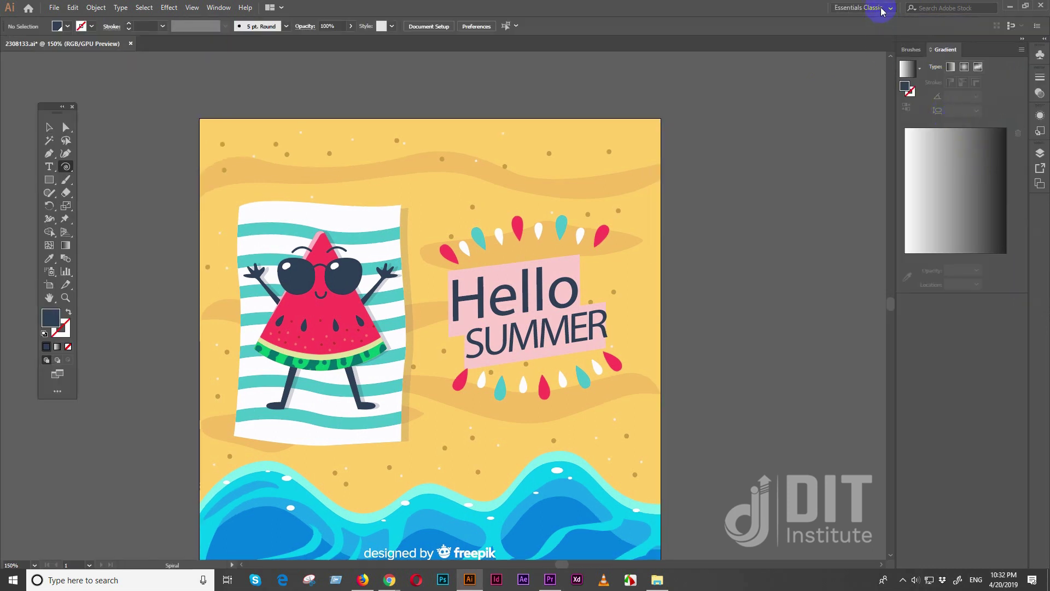
click(875, 8)
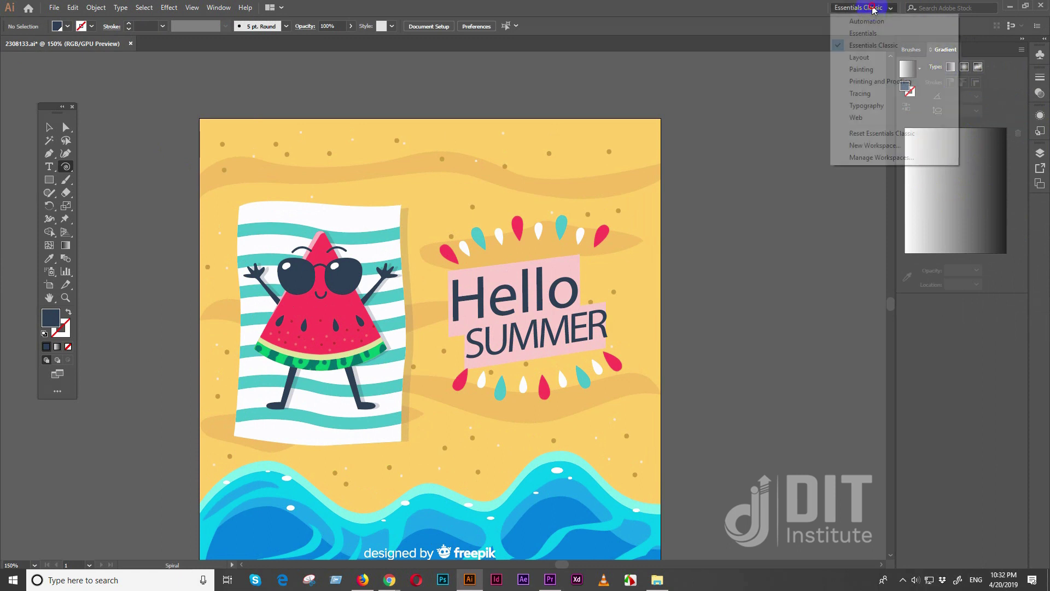
click(883, 134)
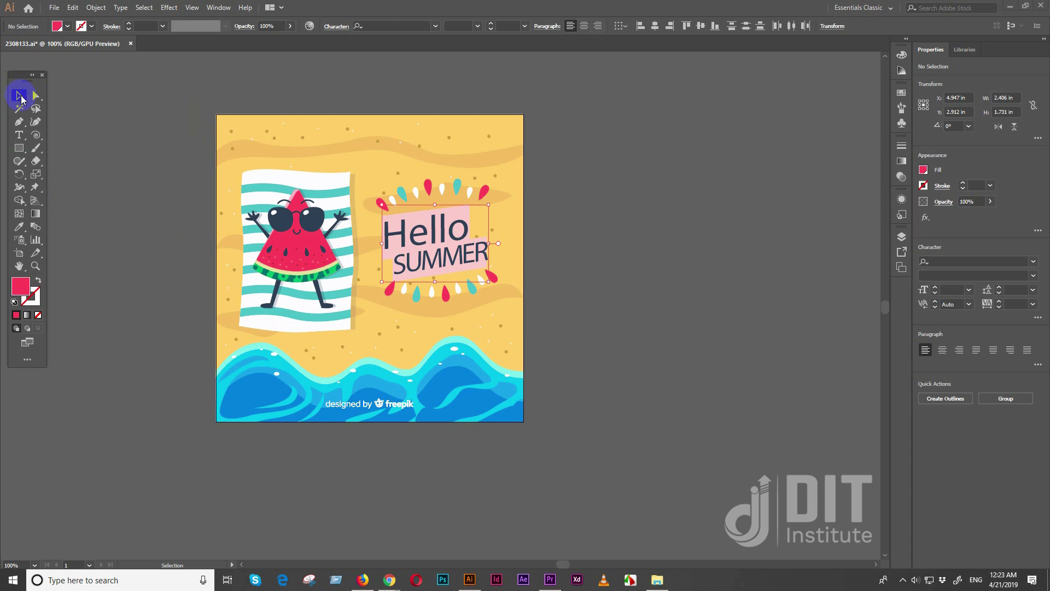
Step: Alternate between the Direct Selection and Selection tools to compare them, ending on the Direct Selection Tool
click(37, 98)
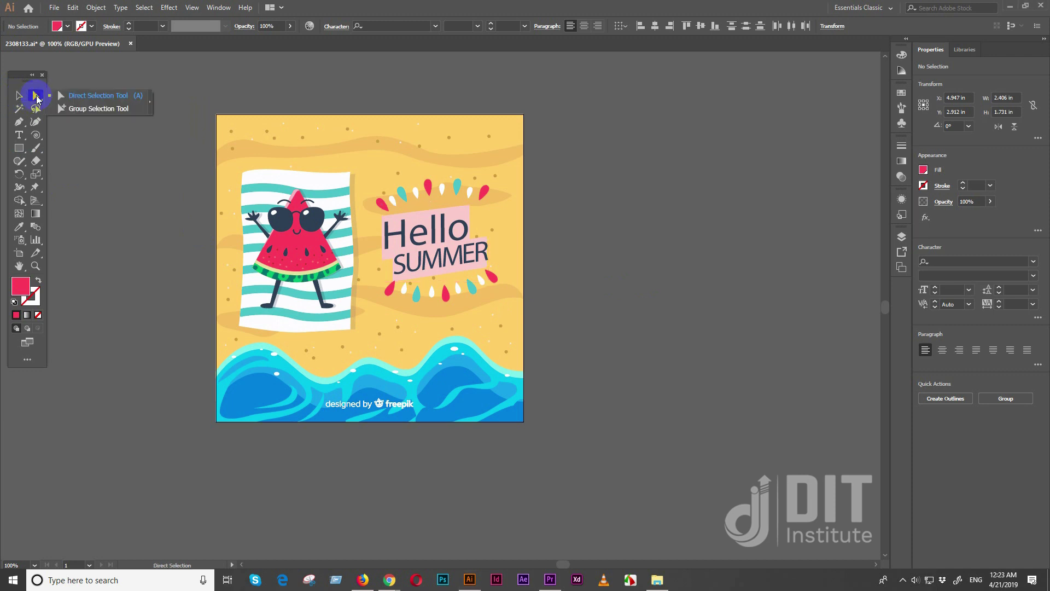
click(16, 96)
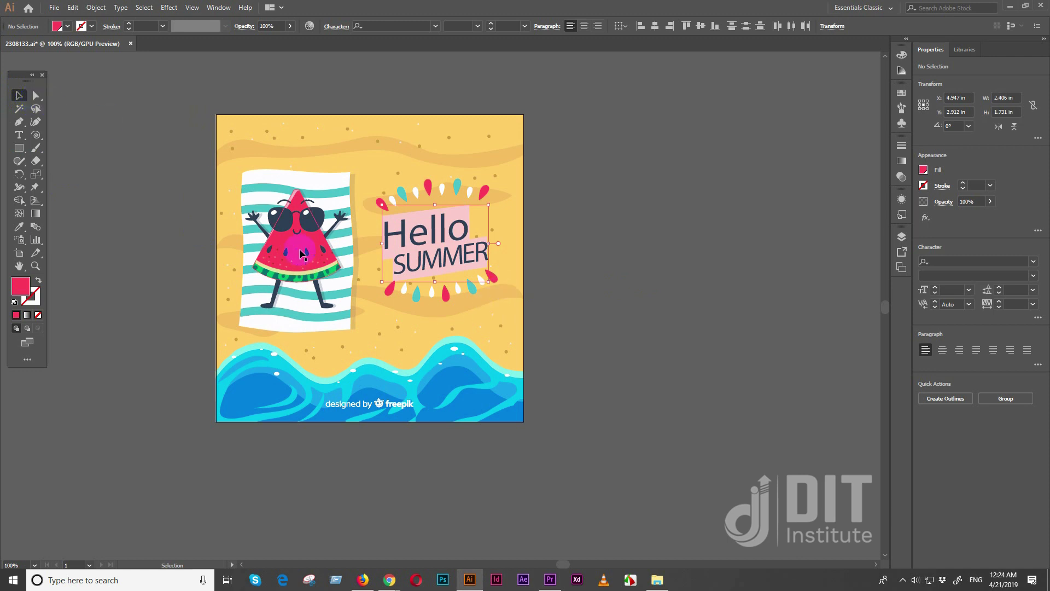
click(36, 95)
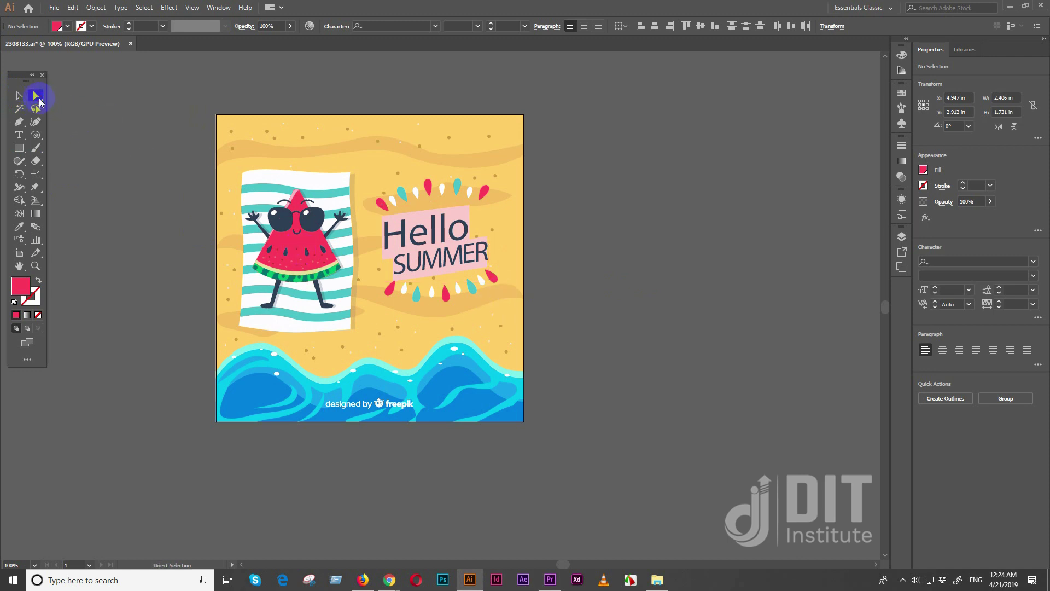
Step: Move the red watermelon body path off the artboard with the Direct Selection tool, undo the move and deselect
click(300, 247)
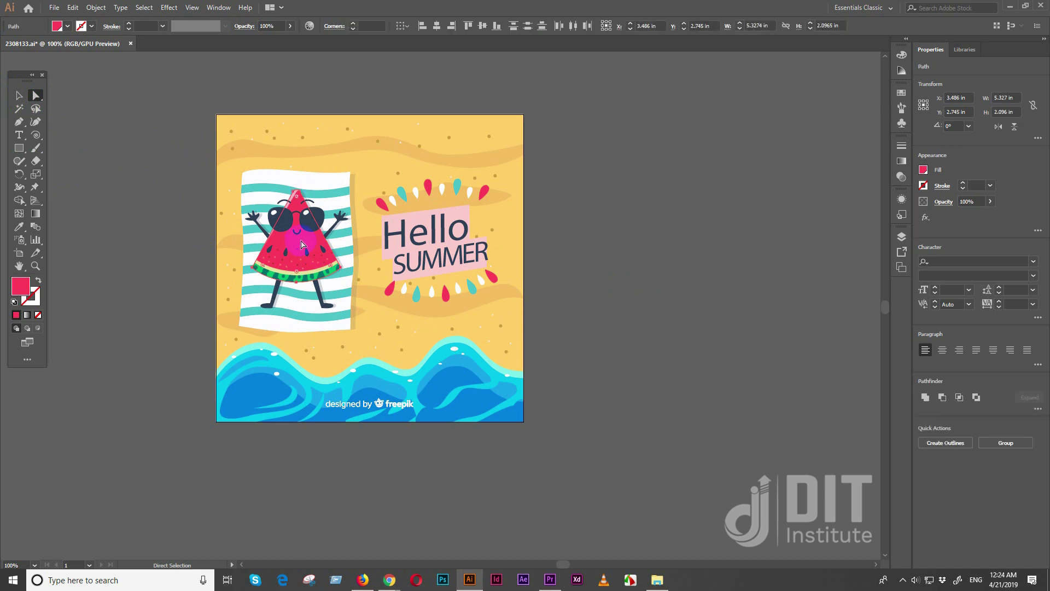
drag(303, 245, 180, 252)
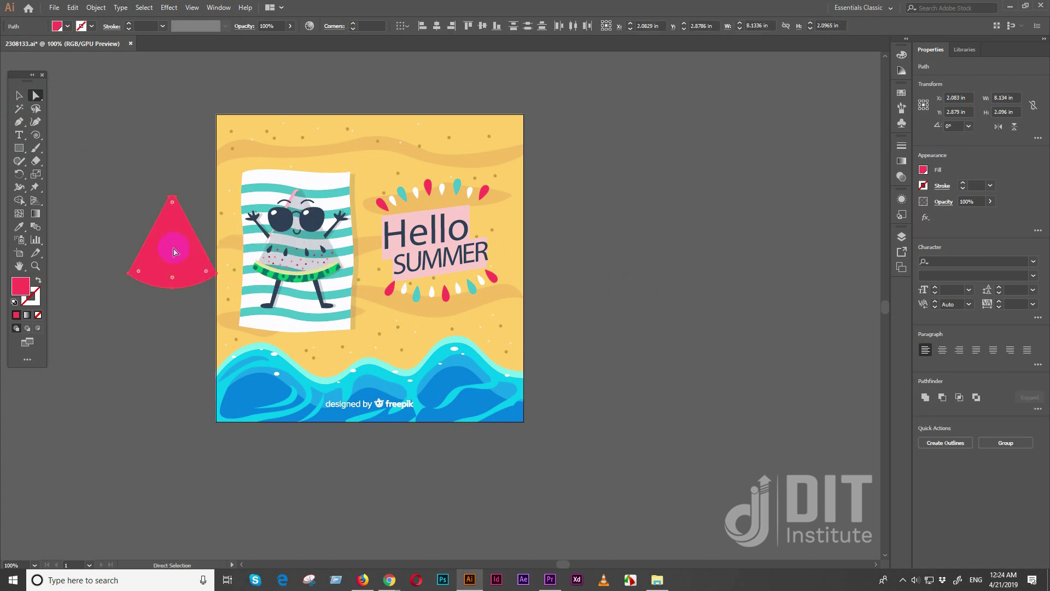
key(ctrl+z)
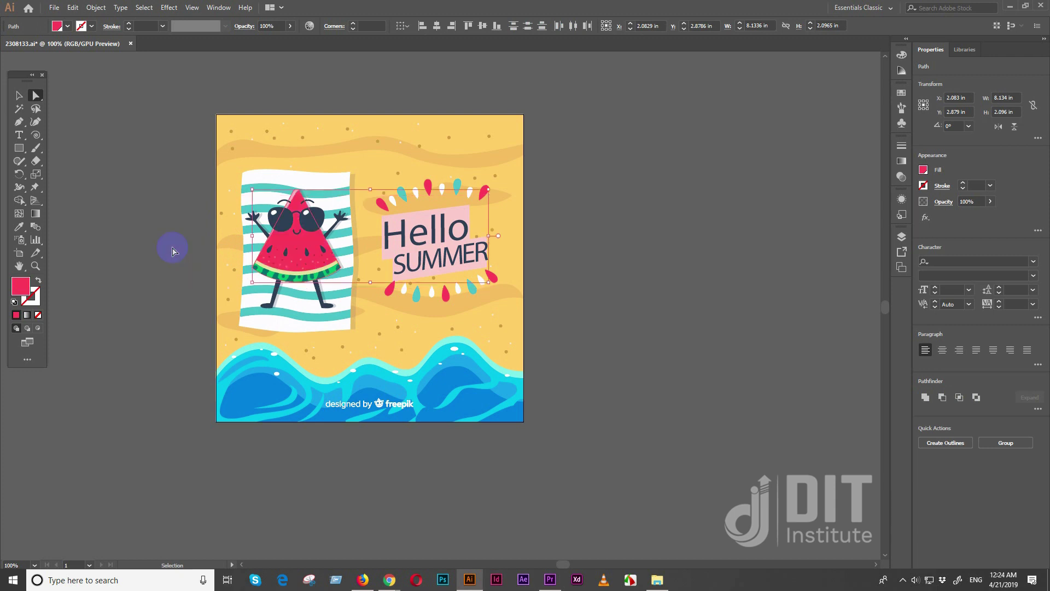
click(94, 130)
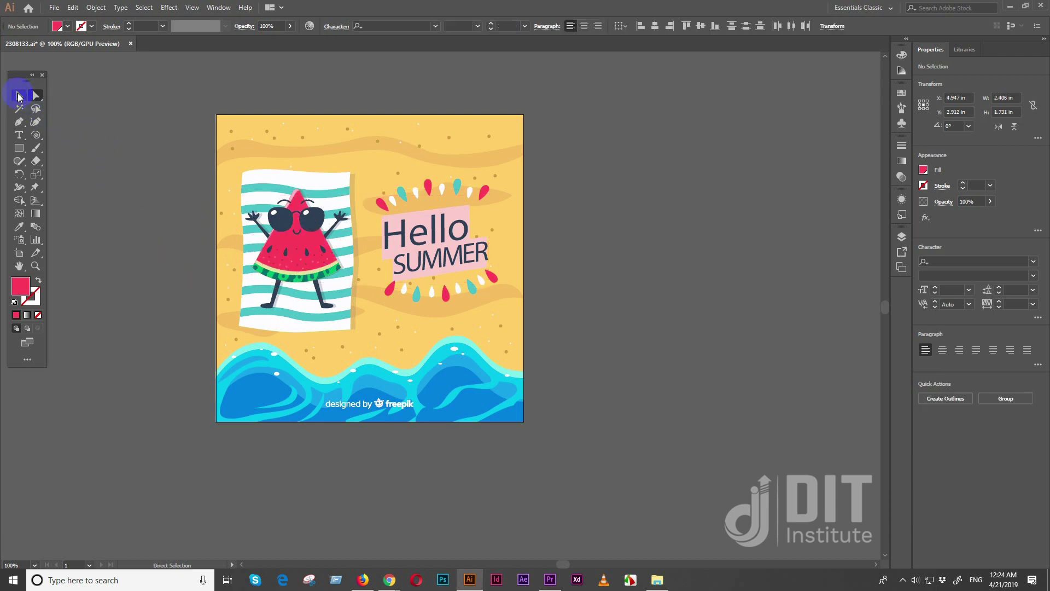
Step: Move the whole watermelon character off the artboard with the Selection tool and undo the move
click(19, 96)
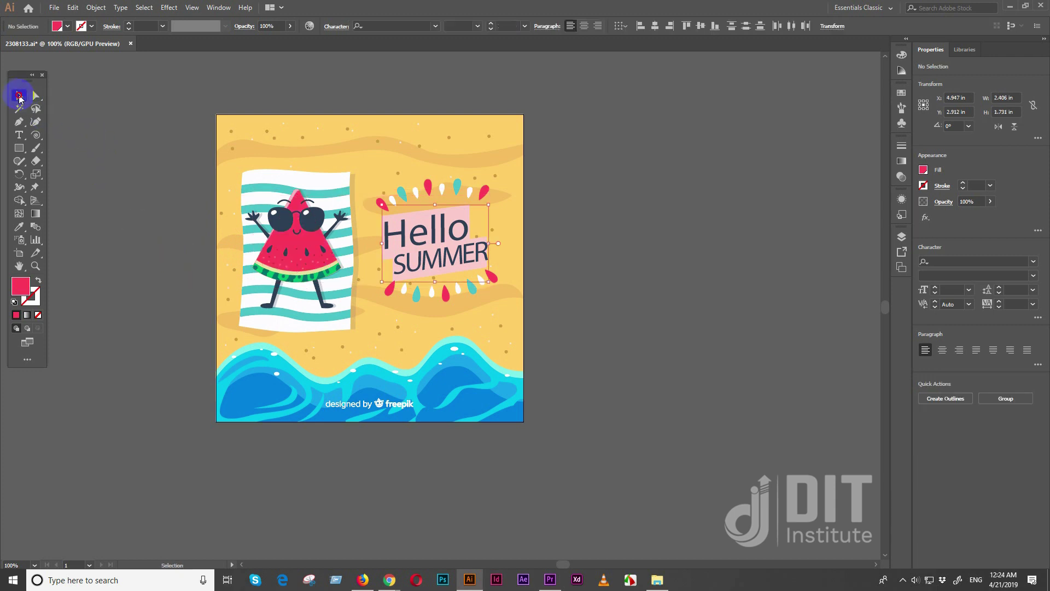
click(301, 247)
drag(300, 247, 141, 239)
click(182, 346)
key(ctrl+z)
key(ctrl+z)
Step: Move the watermelon group and the towel stripes off opposite sides of the artboard, and undo these moves
click(291, 256)
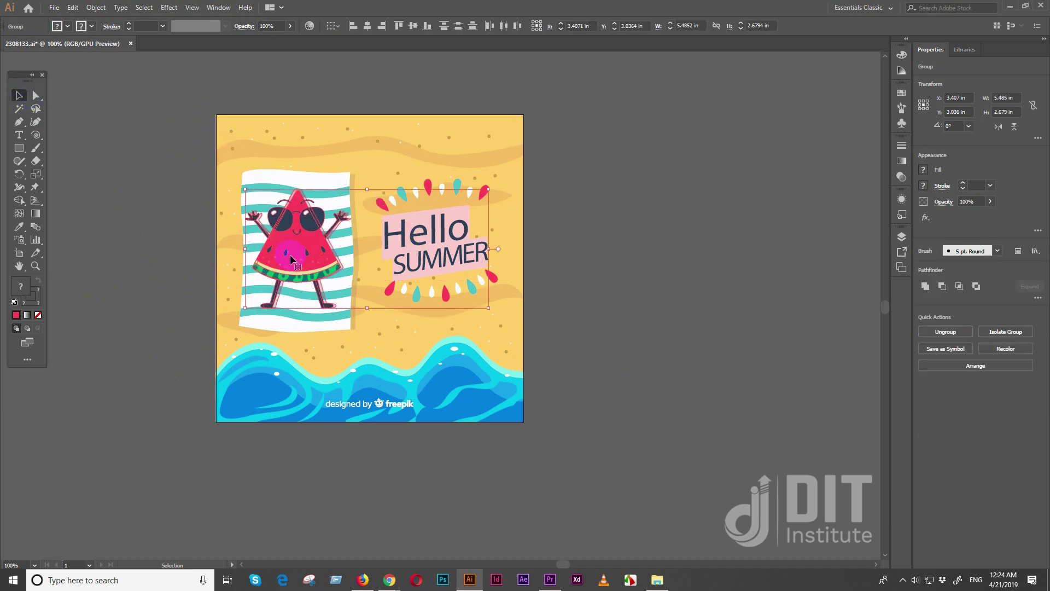
drag(291, 256, 107, 263)
click(301, 257)
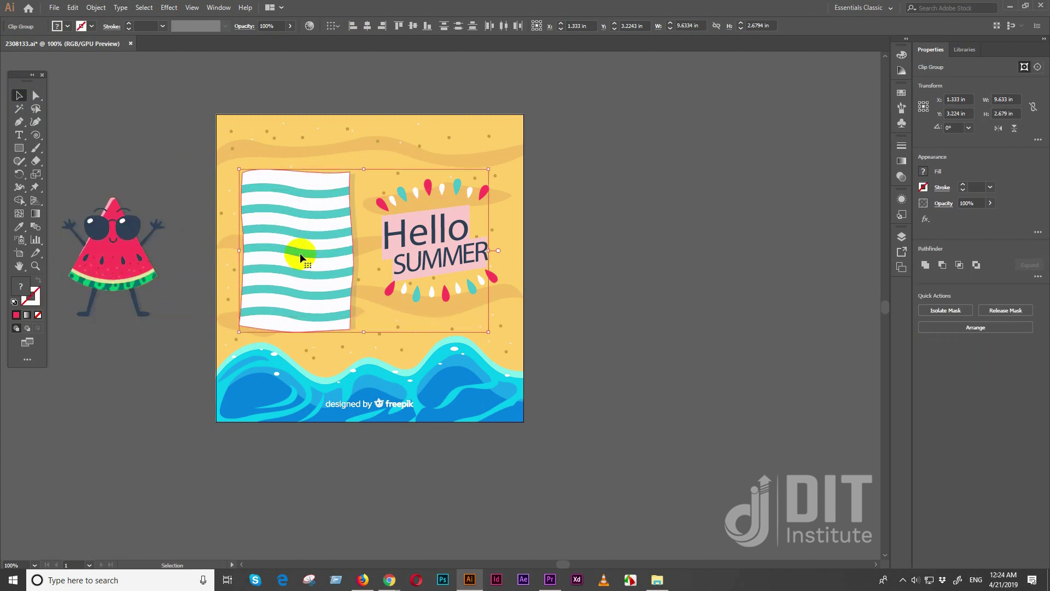
drag(302, 255, 685, 307)
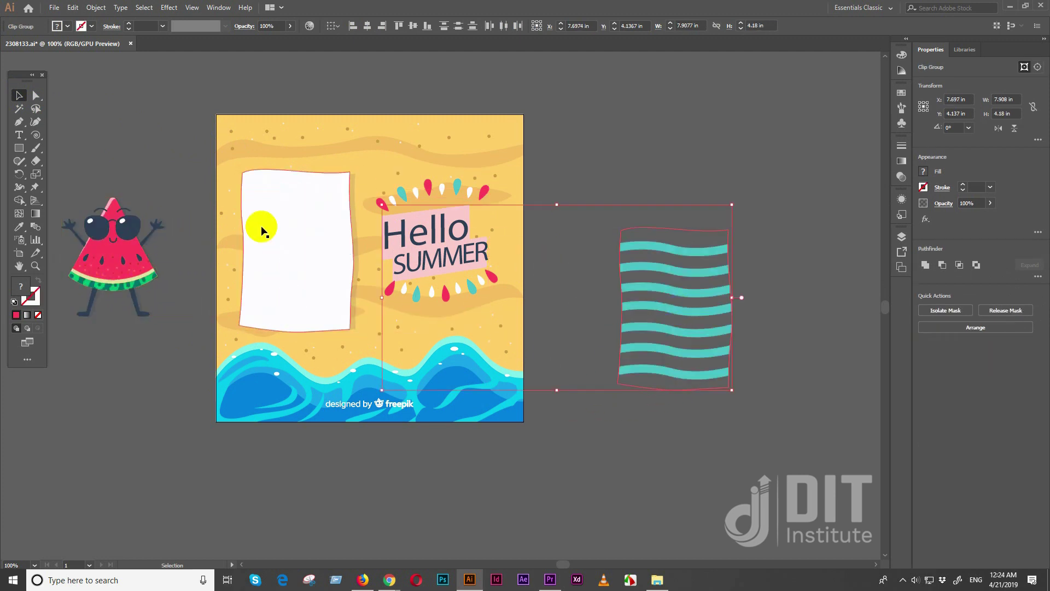
key(ctrl+z)
key(ctrl+z)
key(ctrl+z)
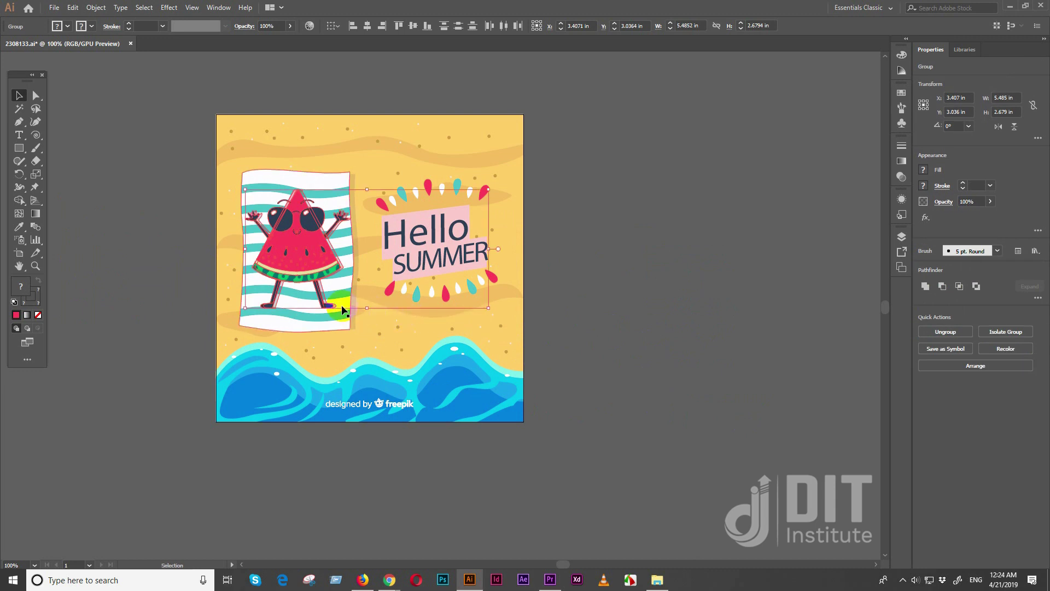
Step: Magnify the artwork to 300% and pan across the watermelon character
key(ctrl+equal)
key(ctrl+equal)
key(ctrl+equal)
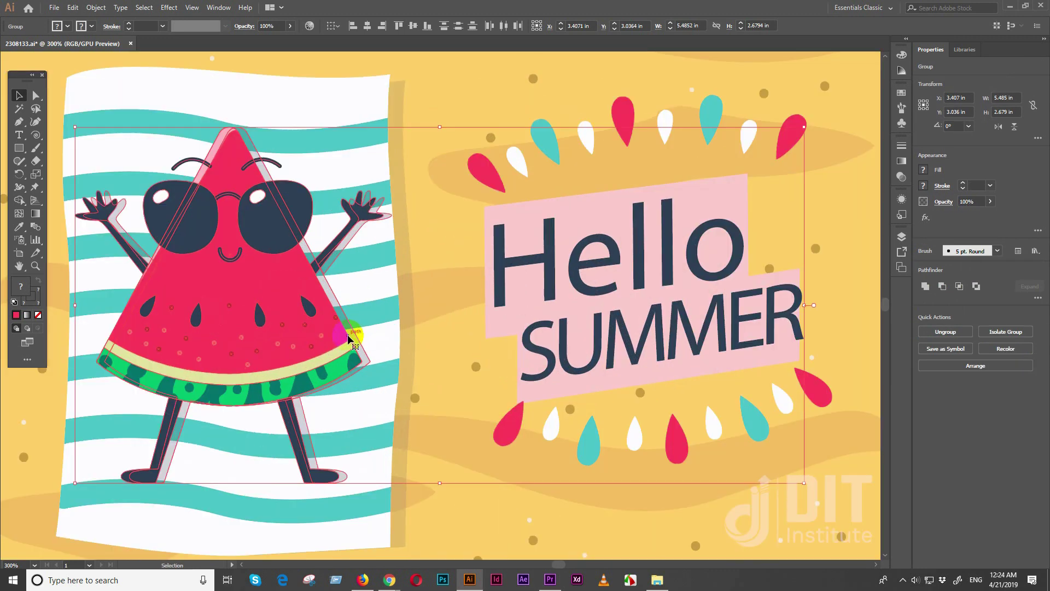
drag(298, 347, 467, 268)
Step: Zoom in to 600% with the Zoom tool, zoom back out to 100% and pan to show the whole artboard
click(35, 268)
click(204, 282)
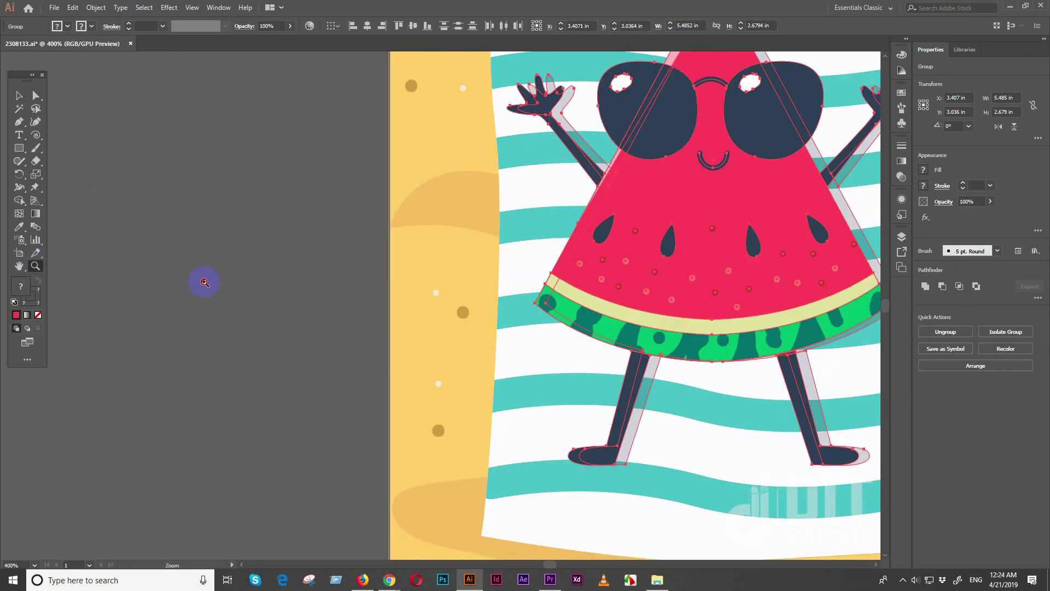
click(146, 281)
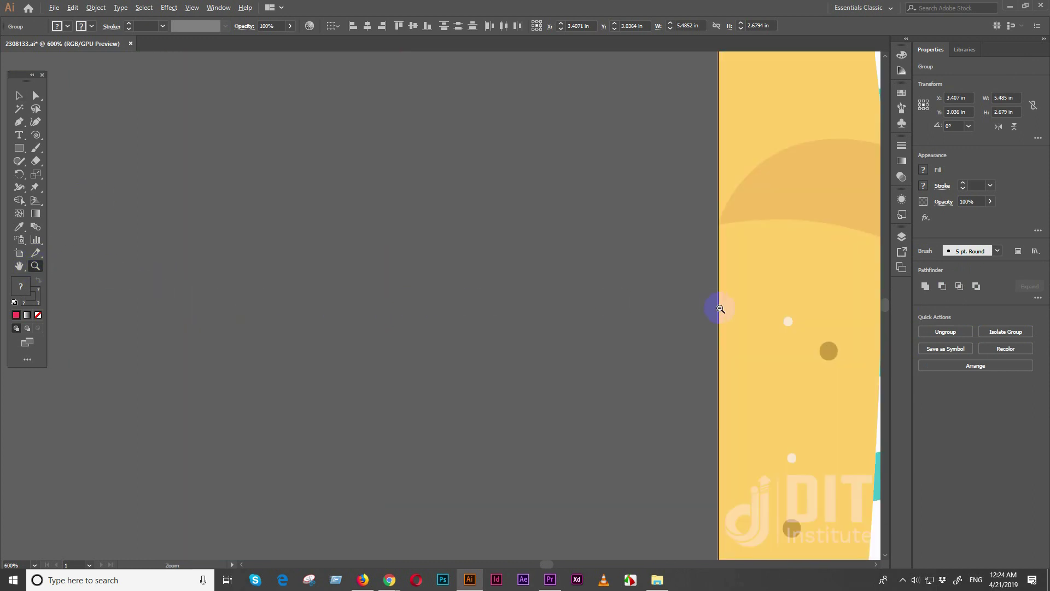
alt+click(746, 313)
alt+click(746, 313)
alt+click(746, 313)
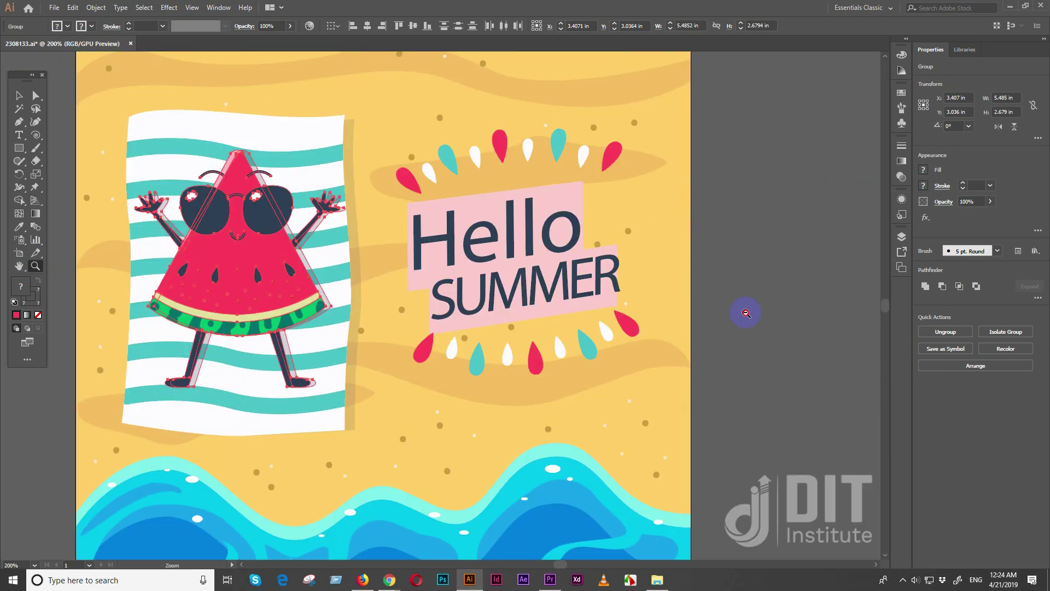
alt+click(746, 313)
drag(235, 287, 466, 282)
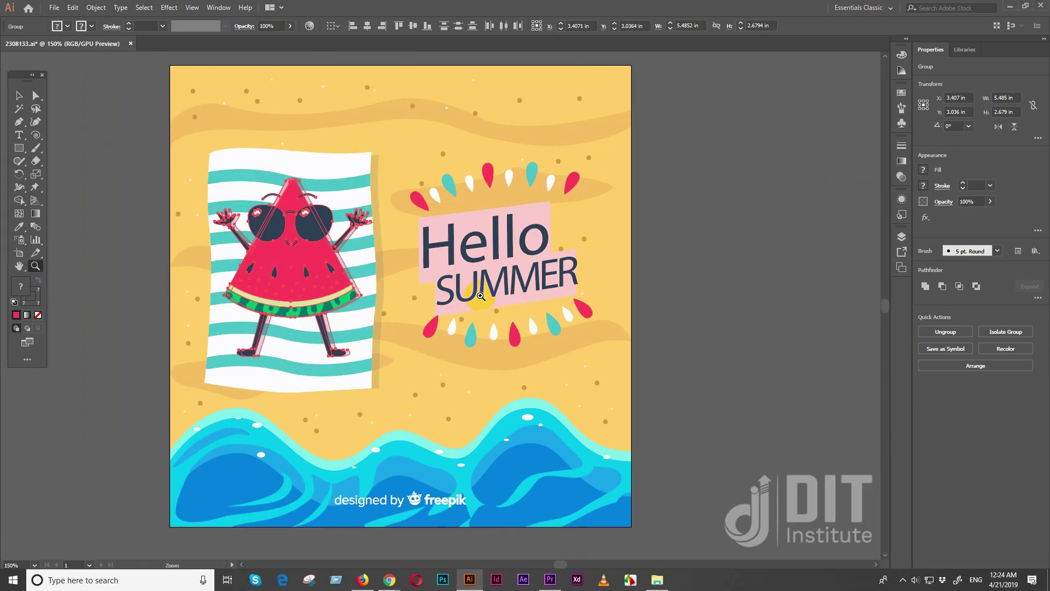
alt+click(520, 301)
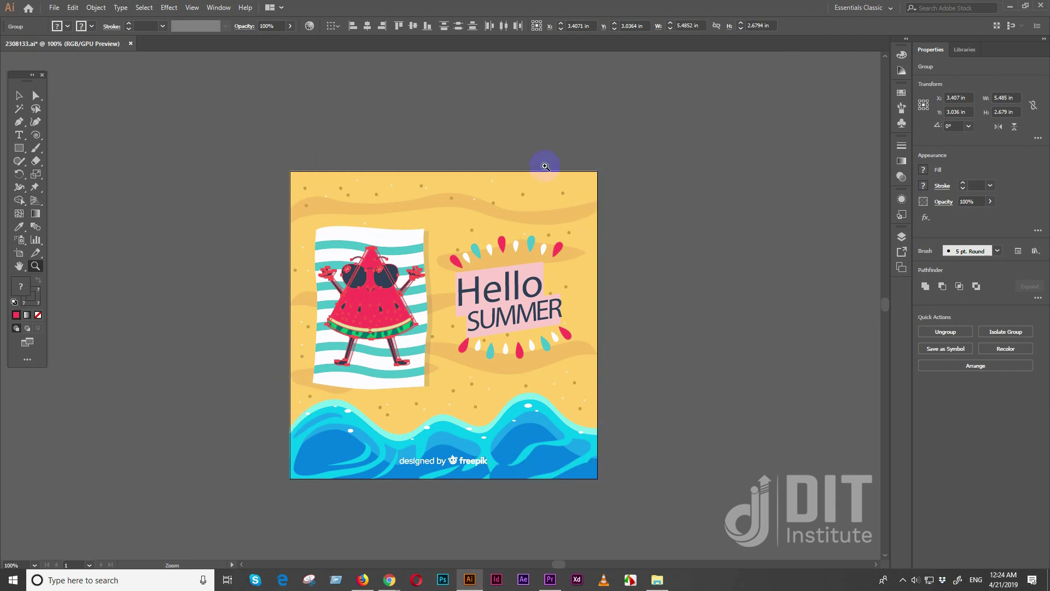
Step: Enlarge Artboard 1 with the Artboard tool to about 8.43 in wide and 8.48 in high
click(20, 253)
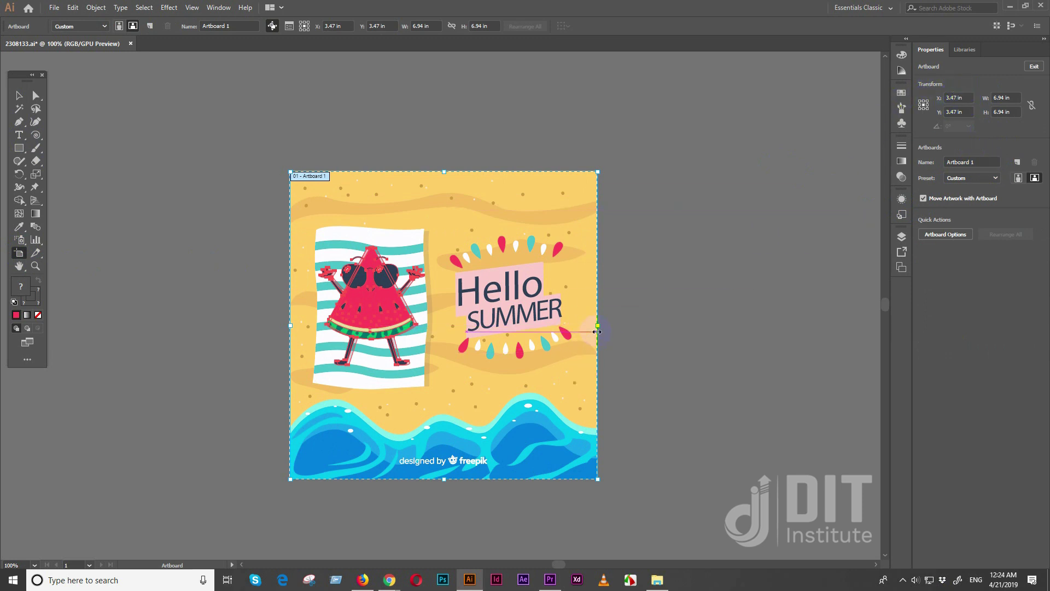
drag(597, 325, 663, 325)
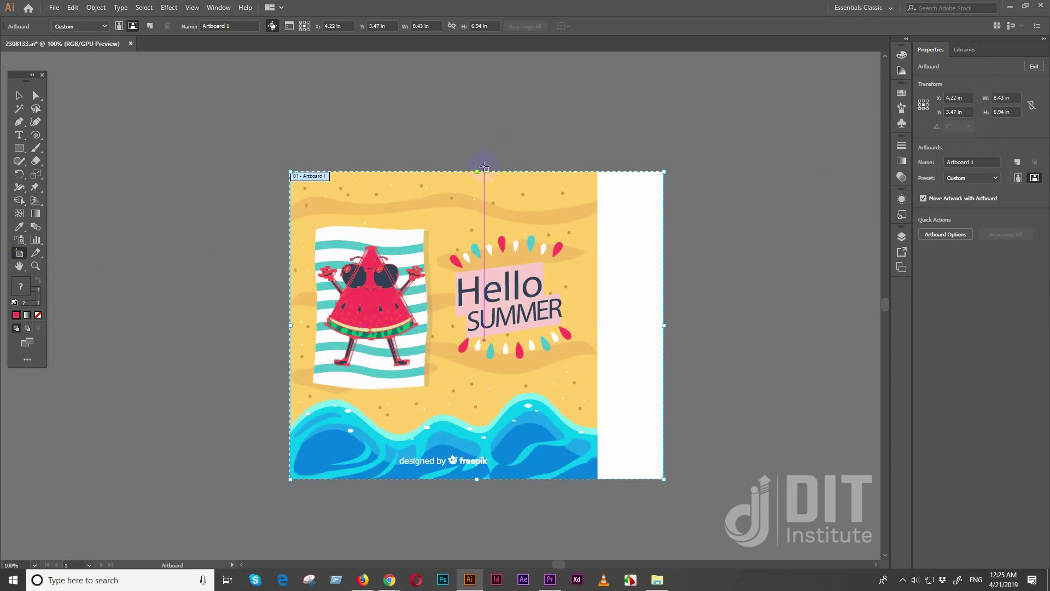
drag(477, 171, 489, 103)
click(642, 124)
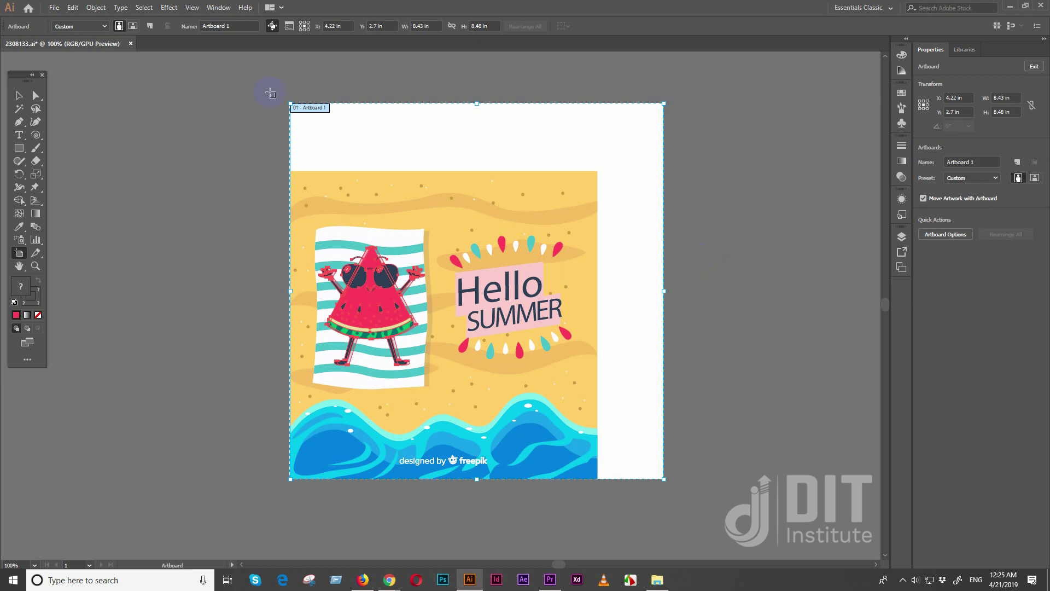
Step: Undo both artboard resizes
click(92, 11)
mouse_move(73, 9)
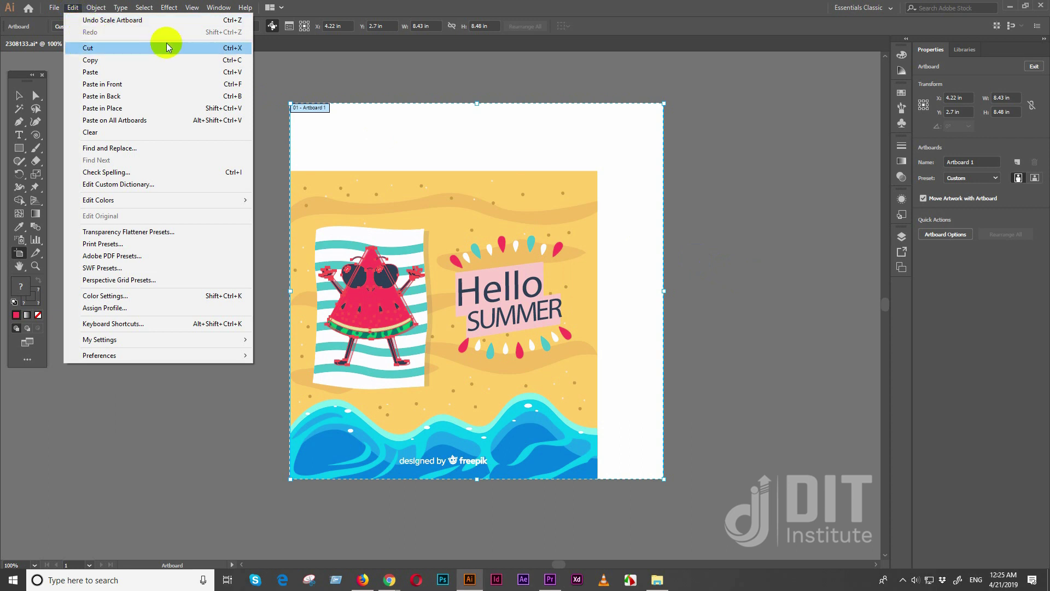
click(228, 19)
key(ctrl+z)
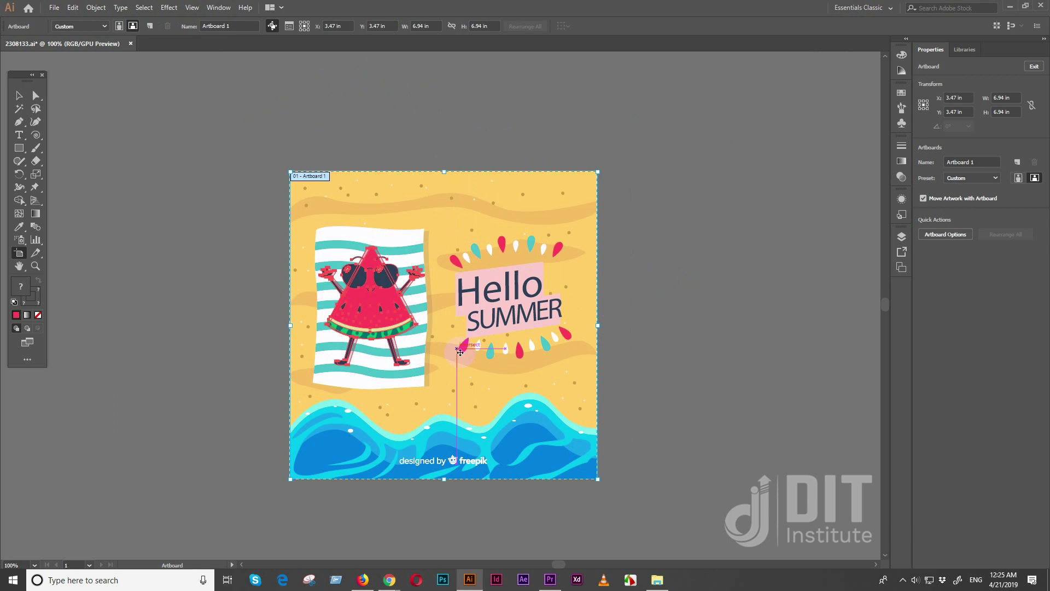
Step: Check the Redo command and its shortcut, redo both artboard resizes and undo them again
click(73, 7)
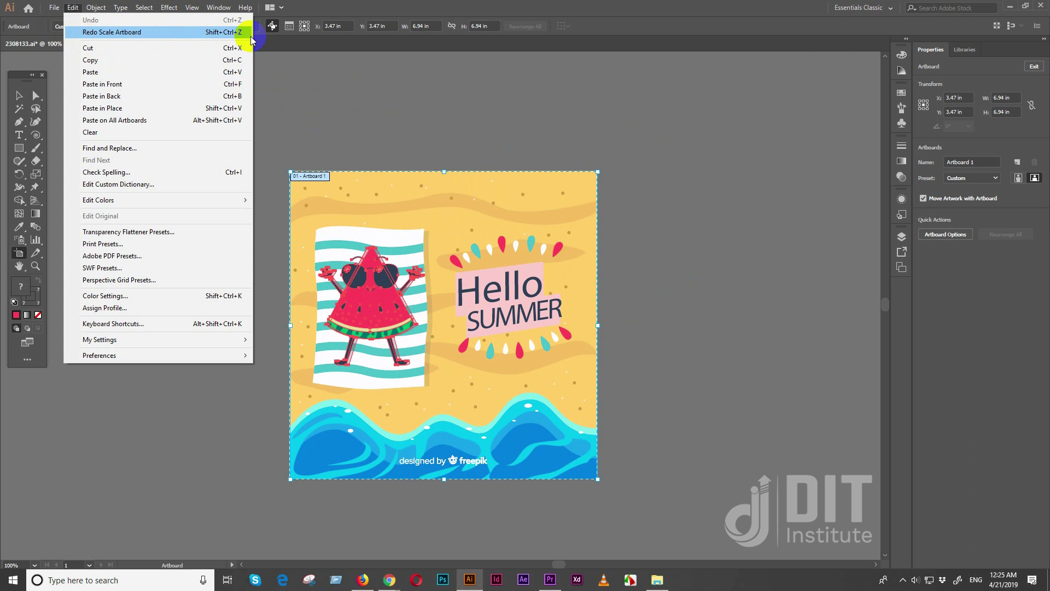
click(533, 109)
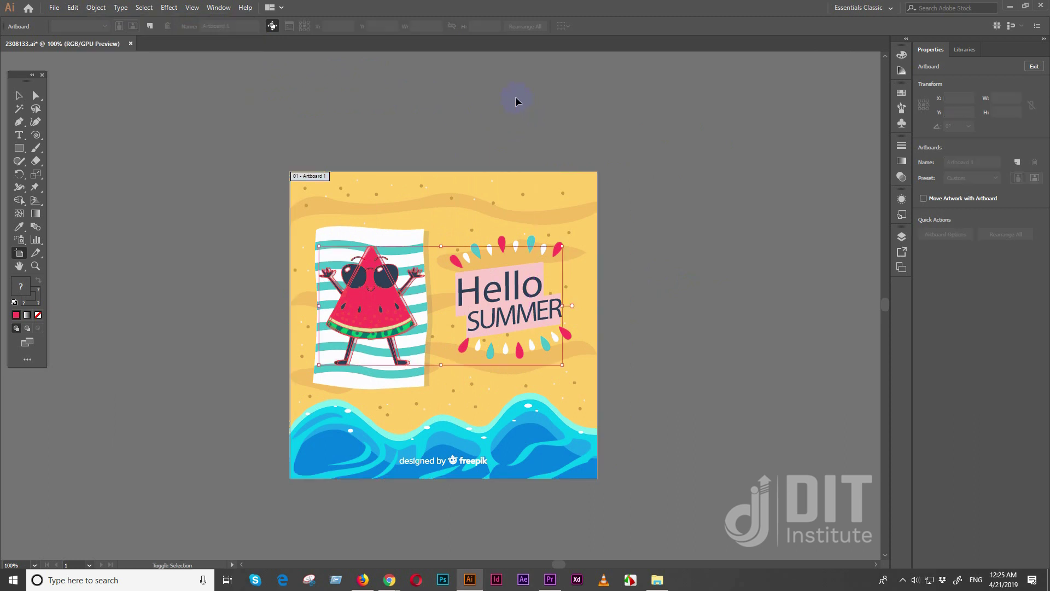
key(ctrl+shift+z)
key(ctrl+shift+z)
key(ctrl+z)
key(ctrl+z)
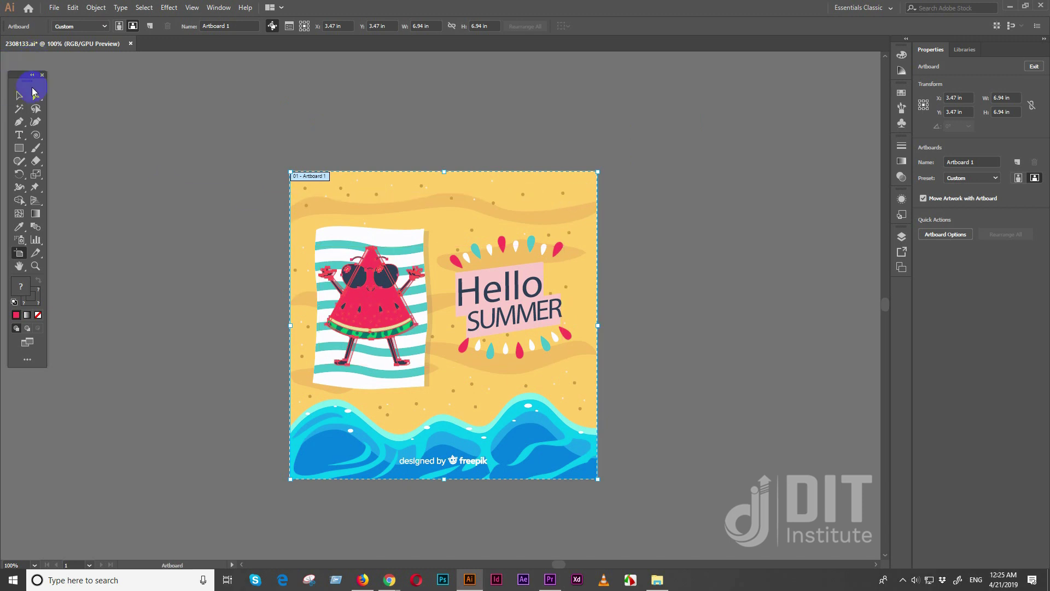
Step: Draw a second artboard about 5.01 by 6.99 in beside the first with the Artboard tool
click(18, 95)
click(462, 344)
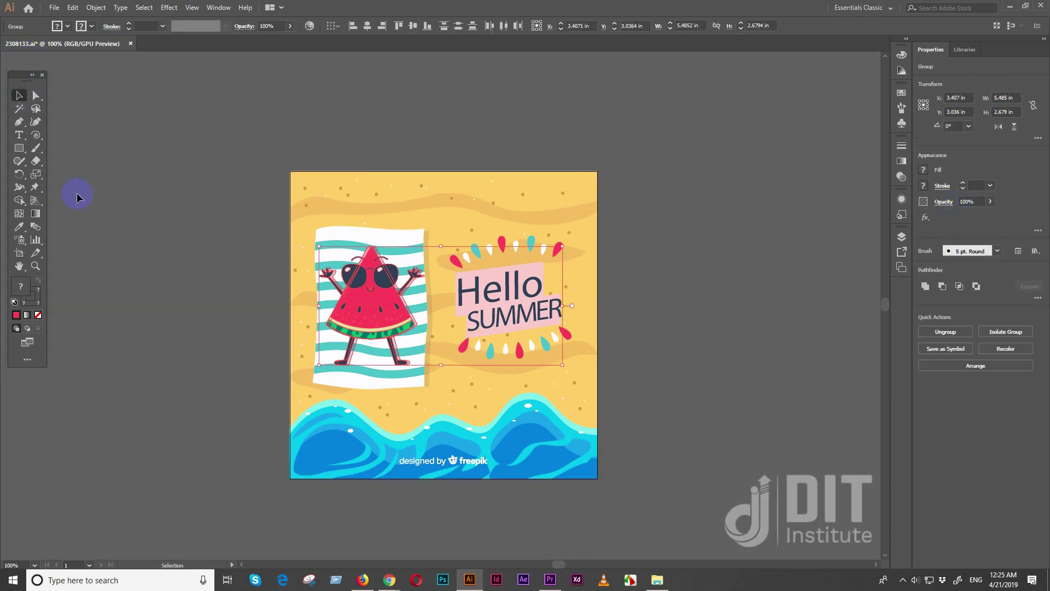
click(19, 252)
drag(636, 186, 858, 495)
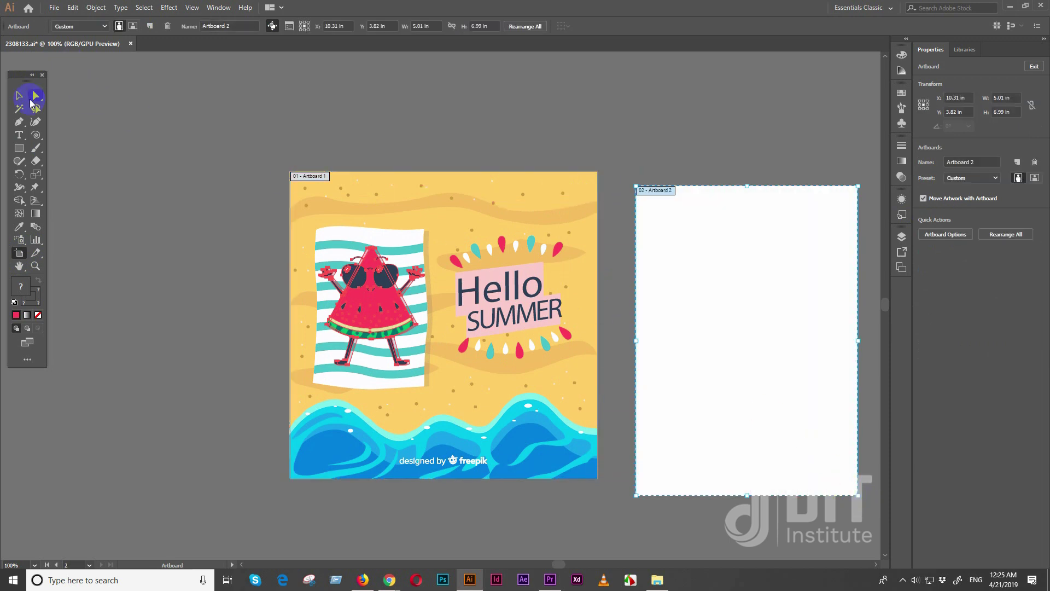
Step: Move the watermelon, towel and Hello SUMMER artwork onto the second artboard, scale it to about 4.3 by 2.7 in and deselect
click(19, 95)
drag(668, 281, 467, 230)
click(237, 226)
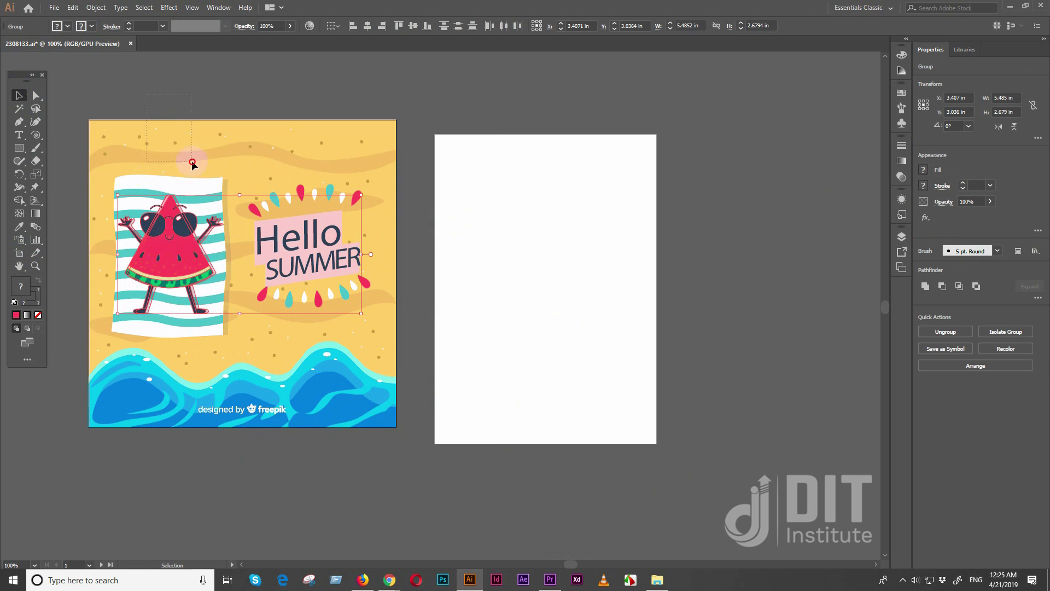
shift+click(213, 279)
drag(210, 242, 501, 271)
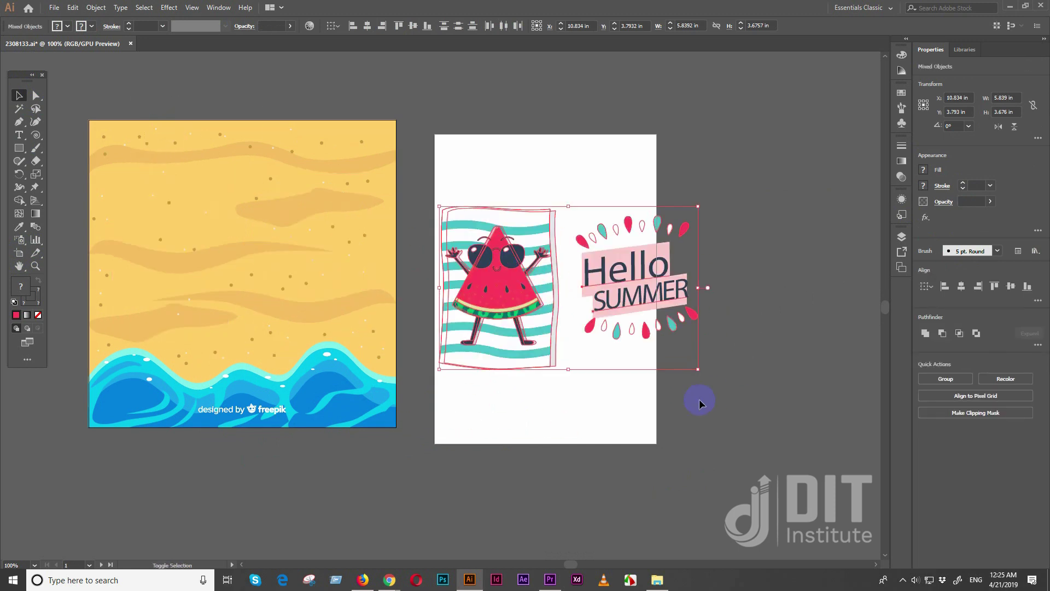
drag(701, 370, 630, 347)
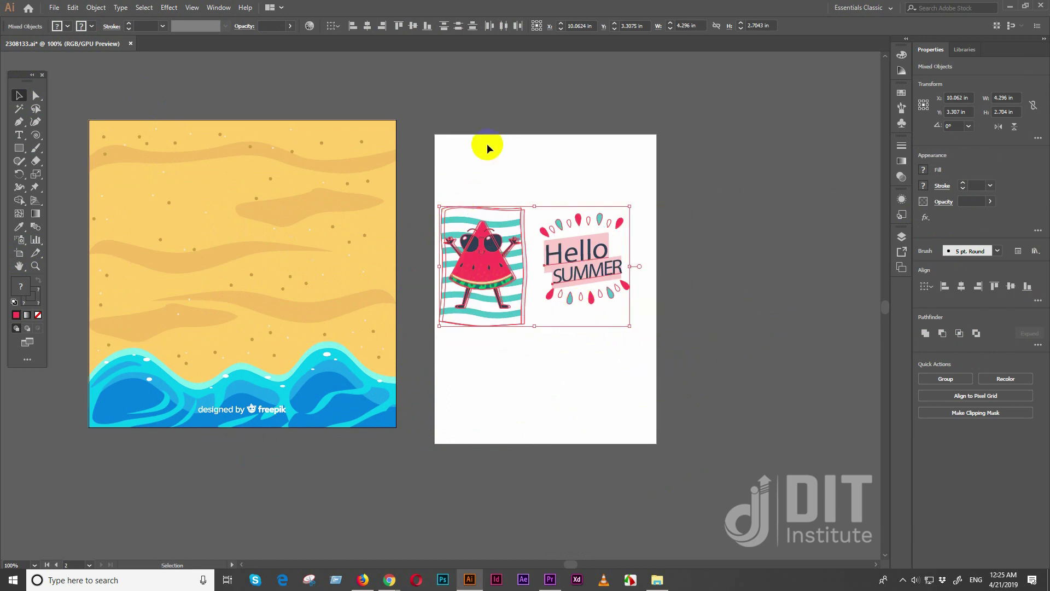
click(513, 155)
Step: Activate the Artboard tool and select Artboard 1 to compare its properties with those of Artboard 2
click(19, 255)
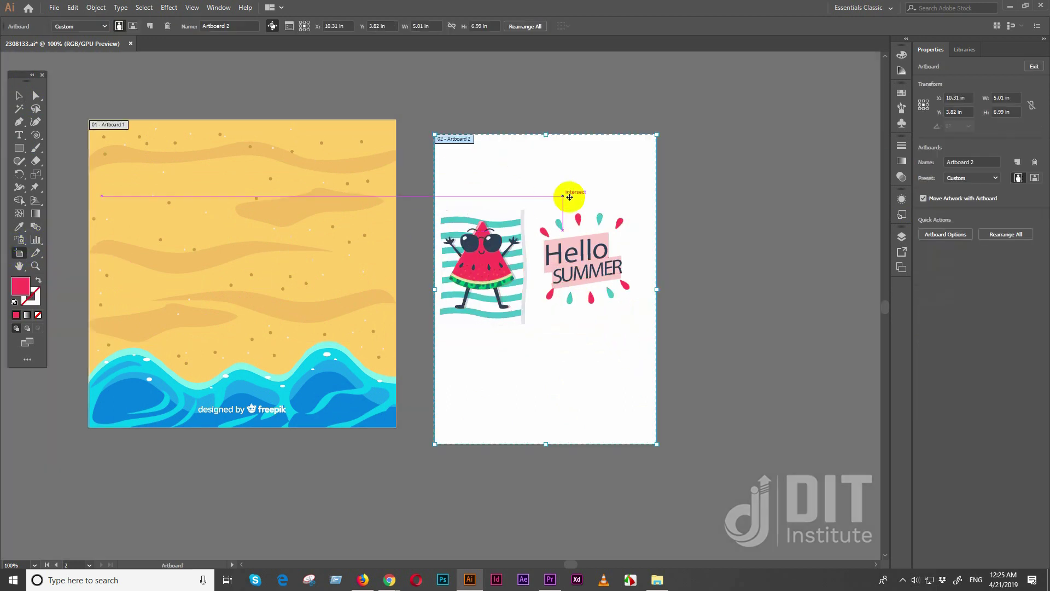
click(979, 168)
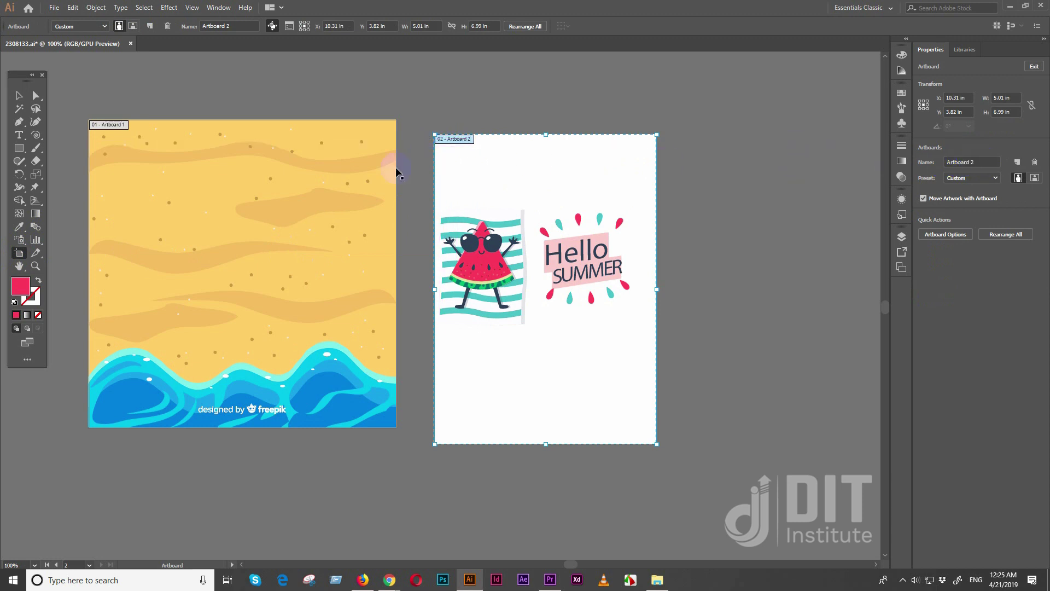
click(146, 147)
click(972, 168)
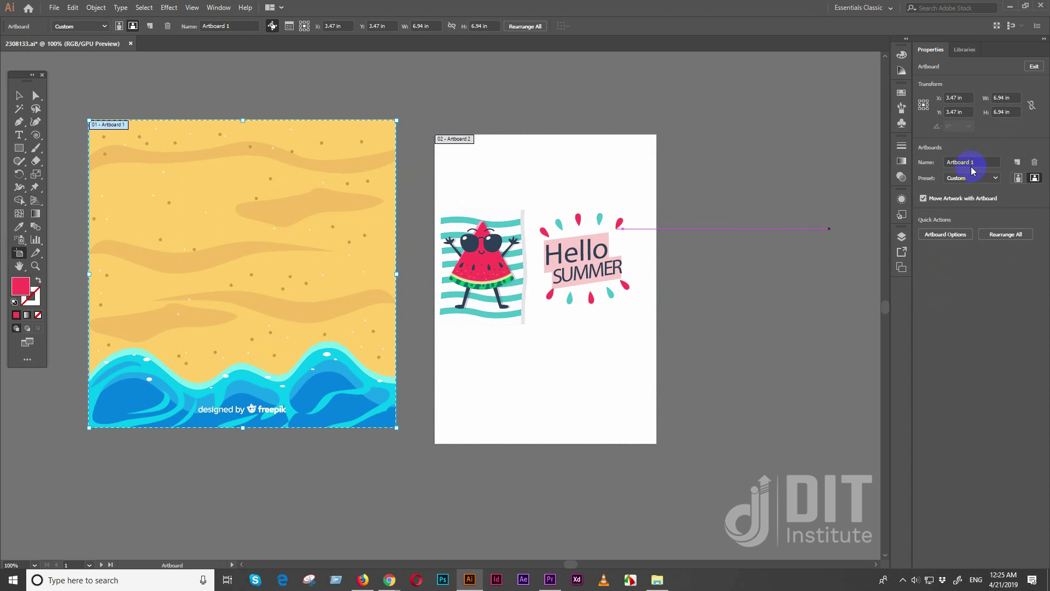
click(676, 198)
Step: Set Artboard 2's X position to 12 in and its Y position to 10 in
click(593, 188)
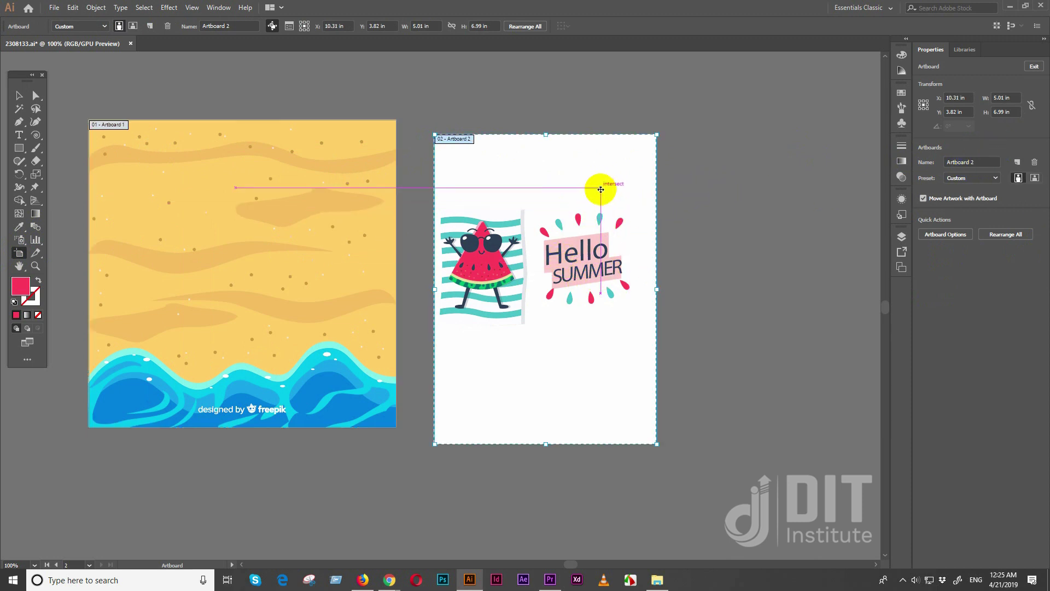
text(12)
key(Return)
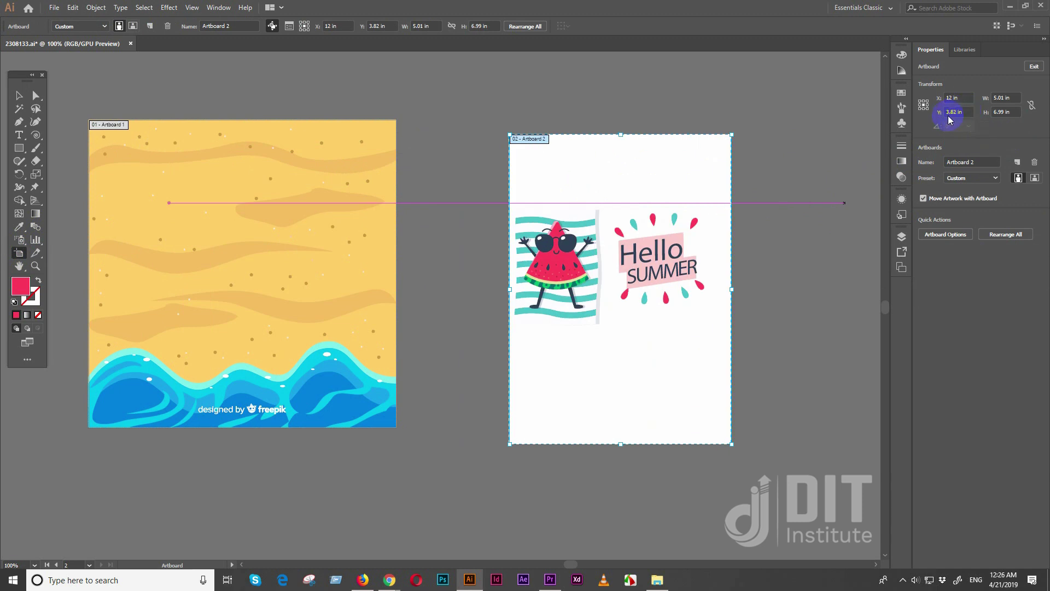
click(945, 112)
key(Return)
scroll(652, 347, down, 3)
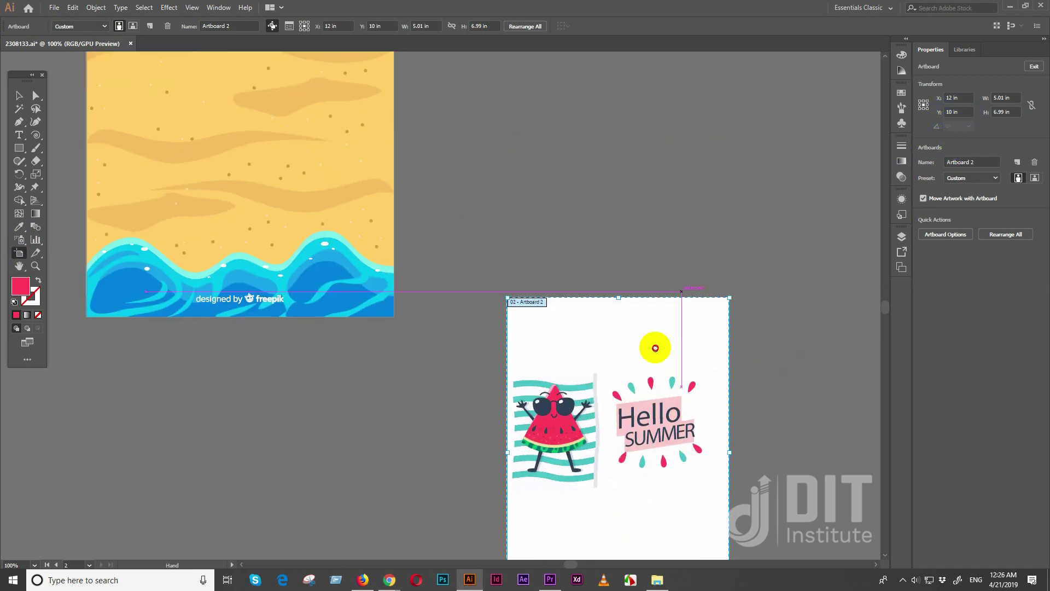
drag(534, 262, 558, 394)
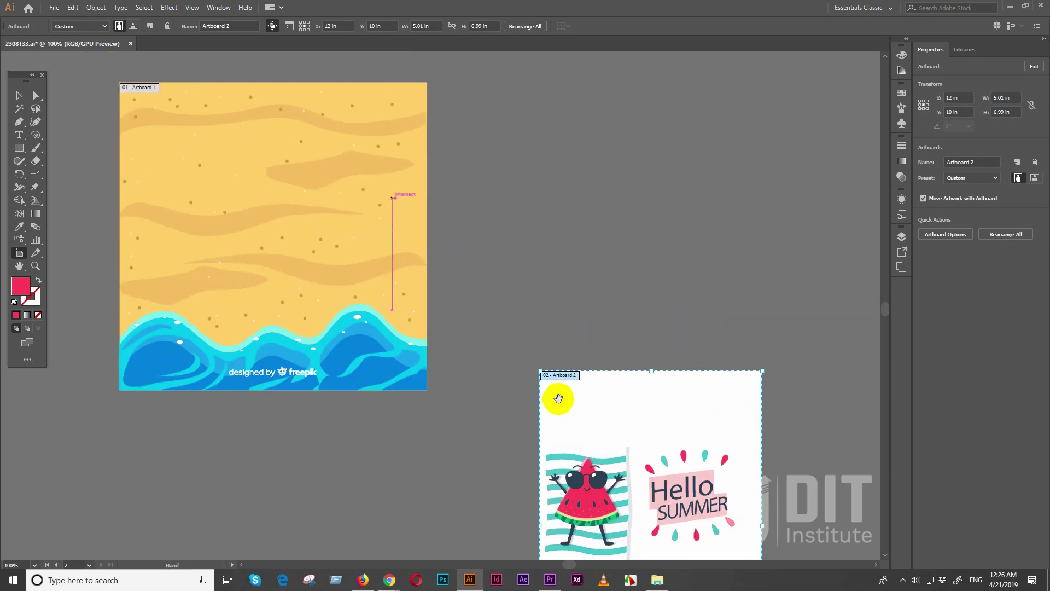
Step: Undo Artboard 2's position changes and the transfer and scaling of the artwork onto it
click(664, 390)
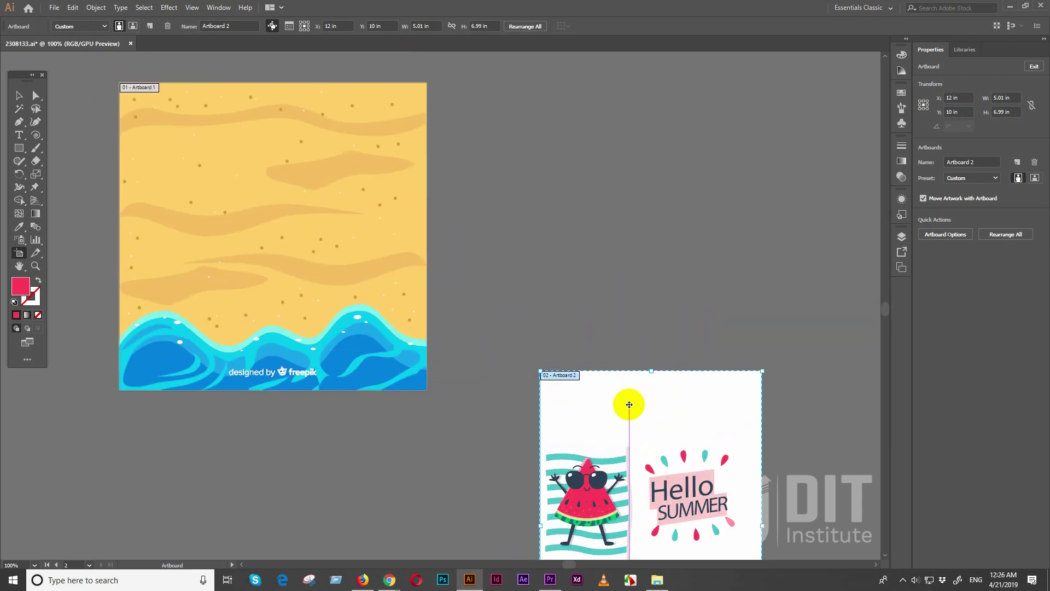
key(ctrl+z)
key(ctrl+z)
key(ctrl+z)
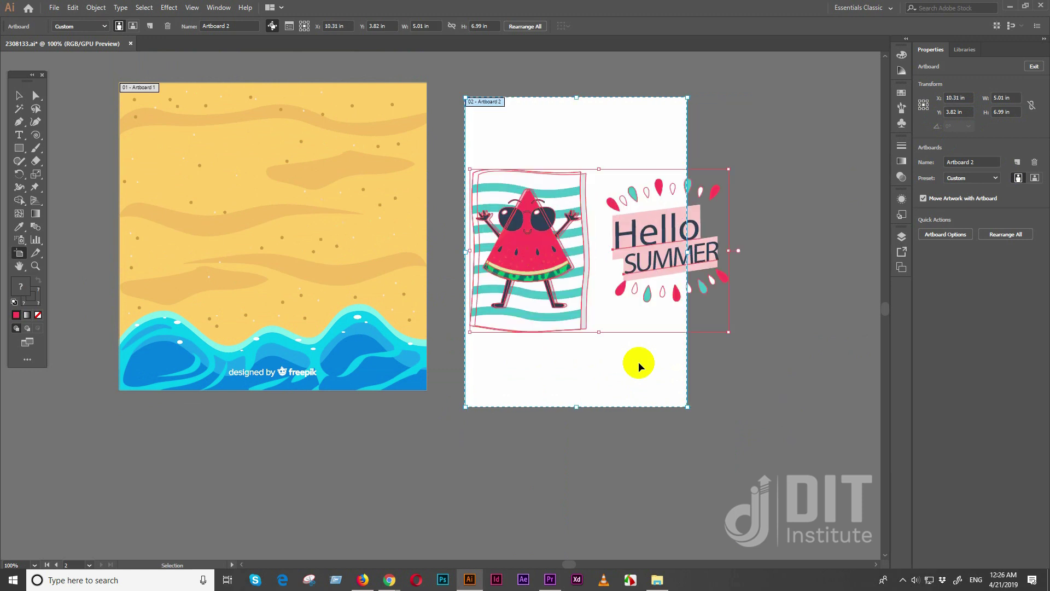
Step: Set Artboard 2's width to 10 in
click(1008, 99)
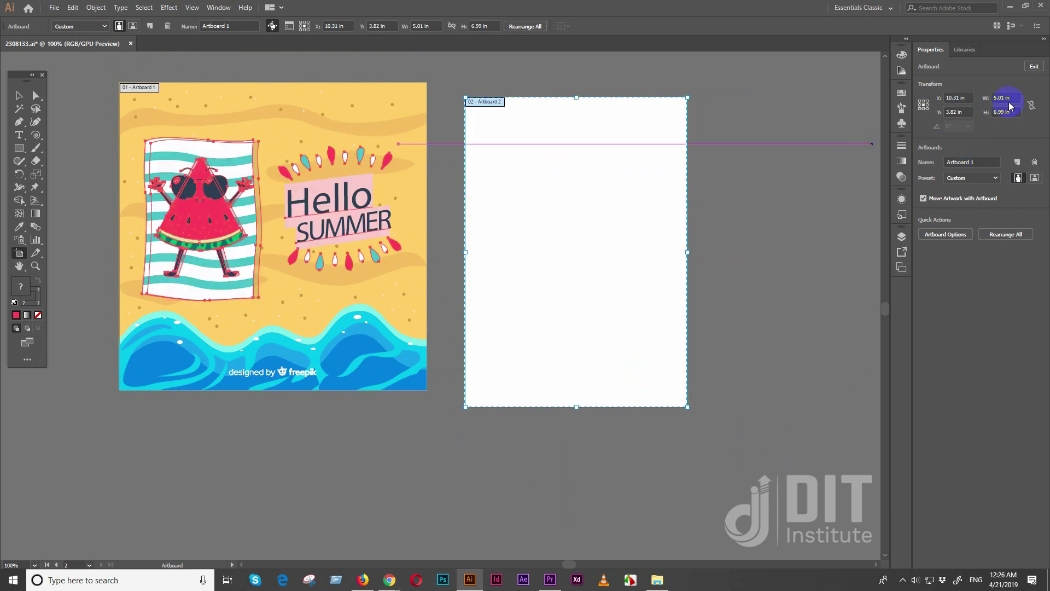
click(1004, 97)
text(10)
key(Return)
Step: Deselect everything and move Artboard 2 with the Artboard tool clear of Artboard 1, to about X 13.35 in, Y 3.75 in
drag(557, 157, 633, 169)
key(ctrl+z)
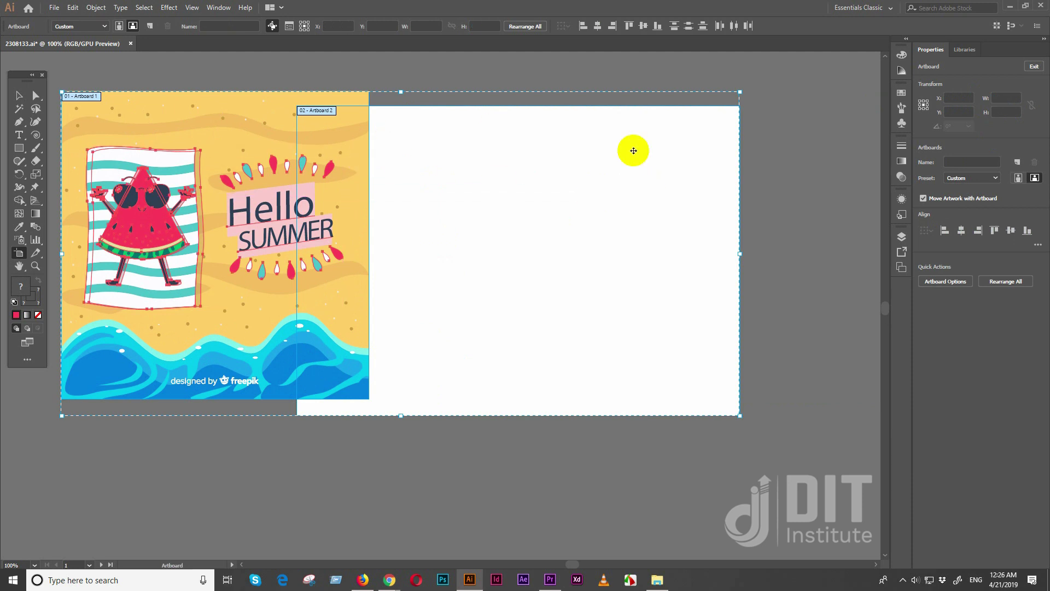
click(19, 96)
click(641, 525)
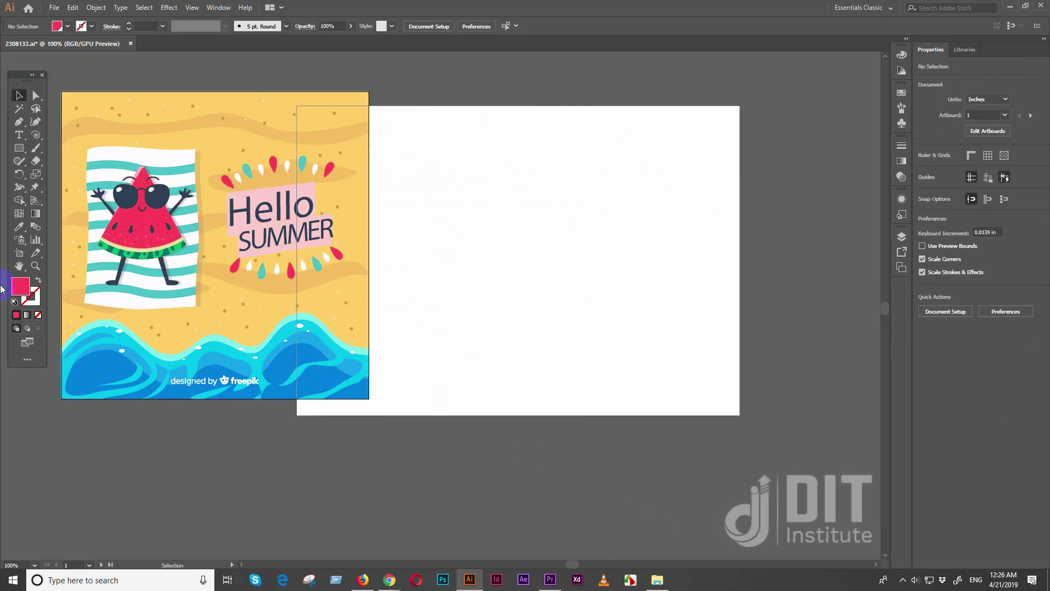
click(18, 253)
drag(626, 189, 565, 204)
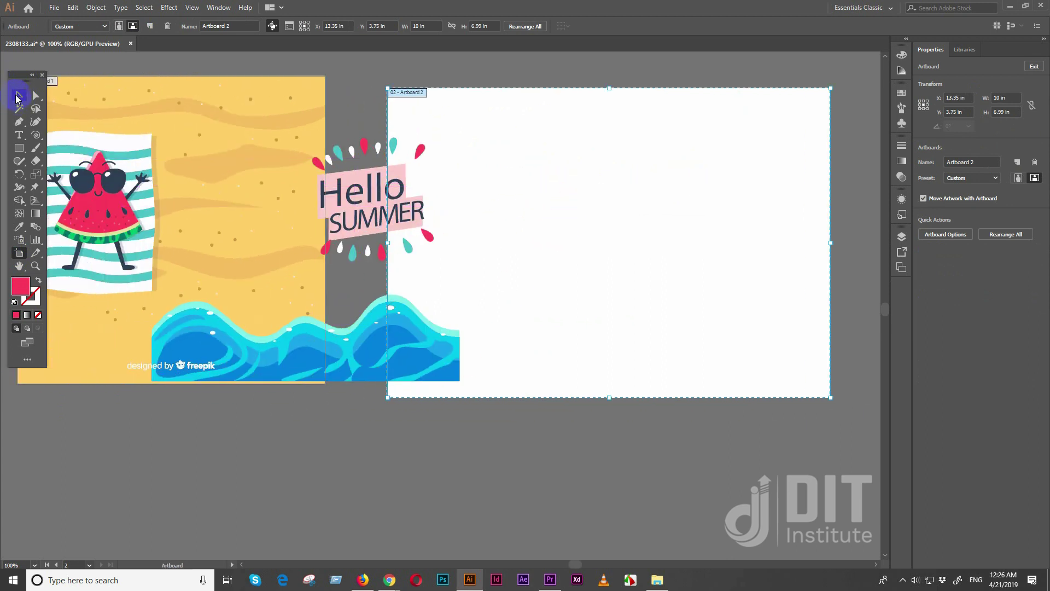
Step: Move the displaced wave group back into place along Artboard 1's lower edge
click(18, 97)
drag(363, 356, 200, 357)
Step: Move the wave group off the artwork below Artboard 1, to about X 4.09 in, Y 9.14 in, for a closer look
drag(200, 356, 366, 346)
scroll(348, 404, down, 3)
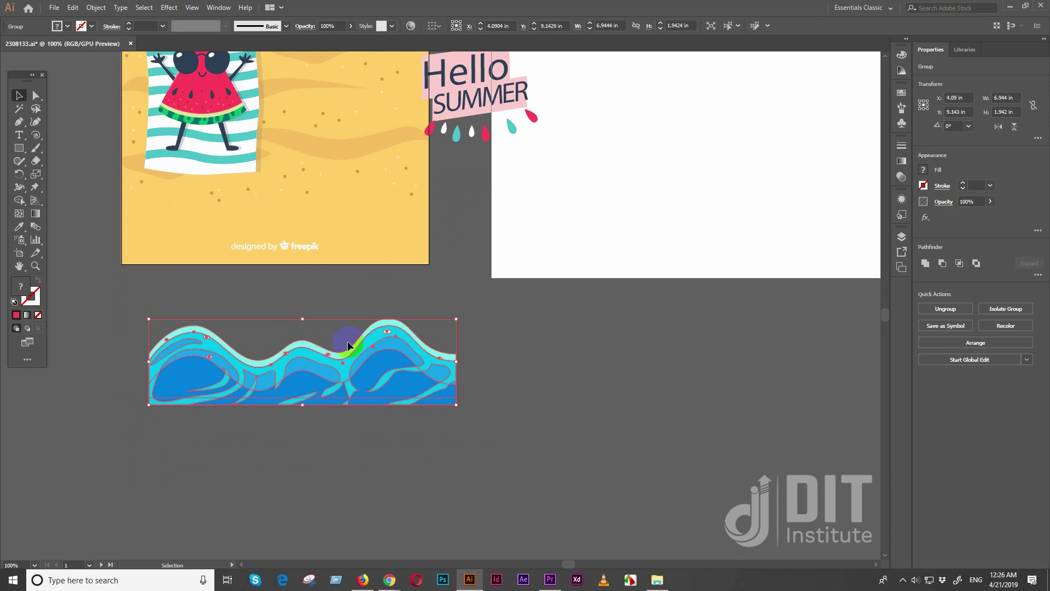
key(ctrl+equal)
key(ctrl+equal)
key(ctrl+equal)
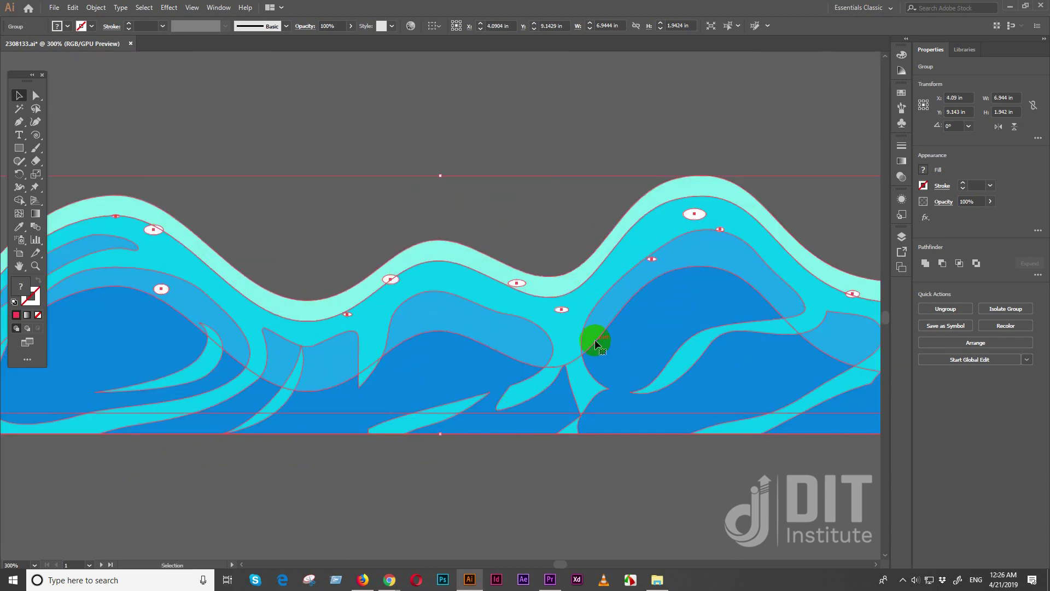
key(ctrl+minus)
key(ctrl+minus)
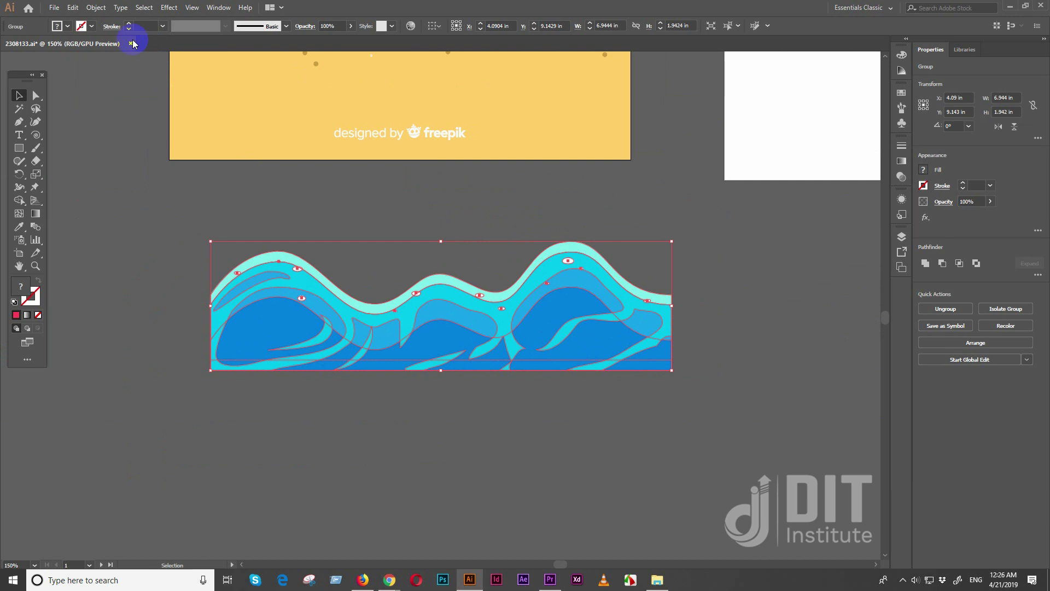
click(71, 7)
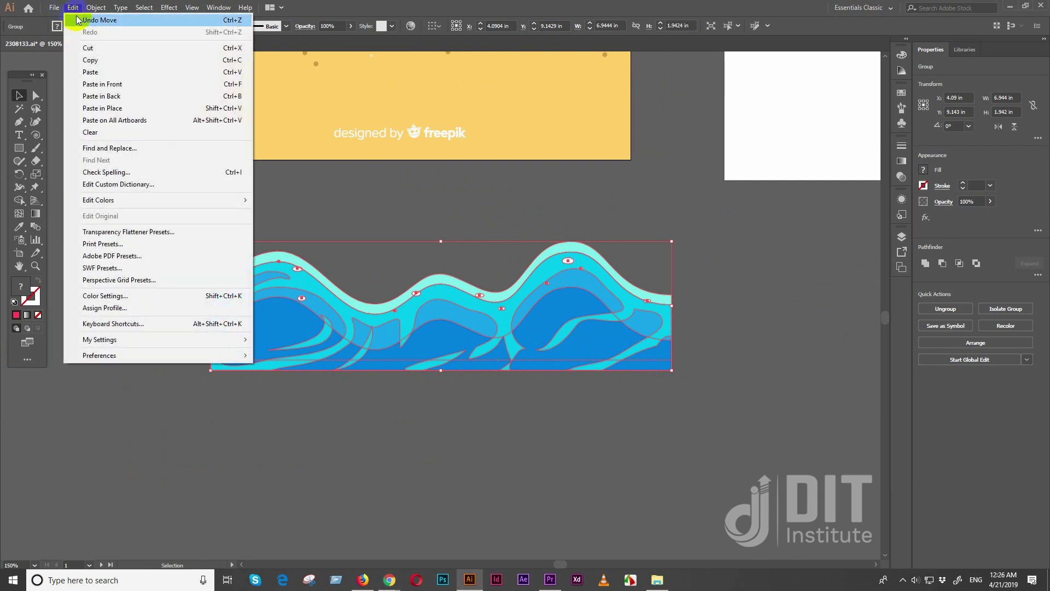
mouse_move(100, 11)
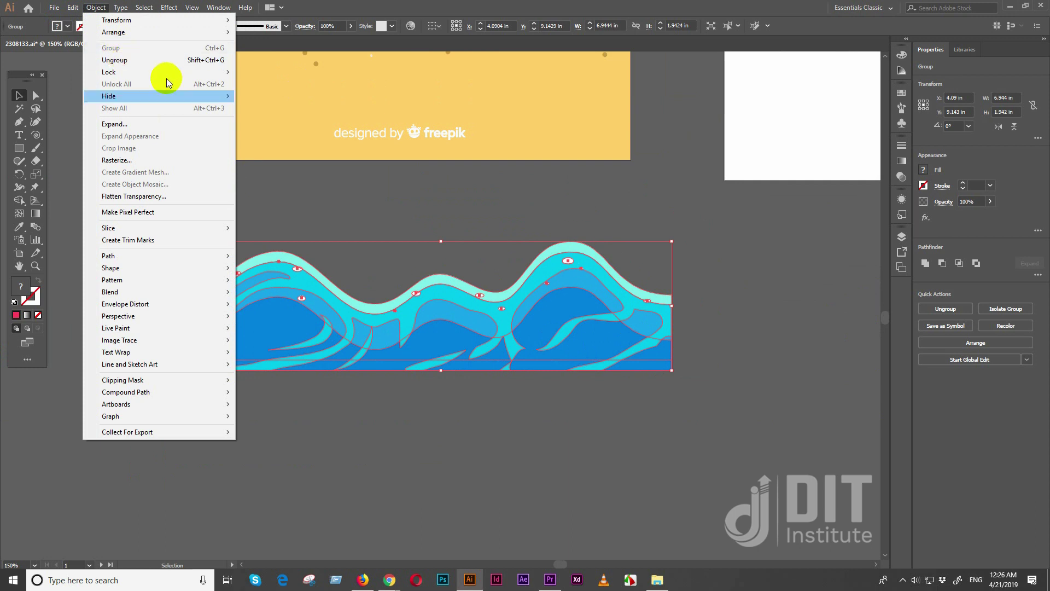
click(590, 335)
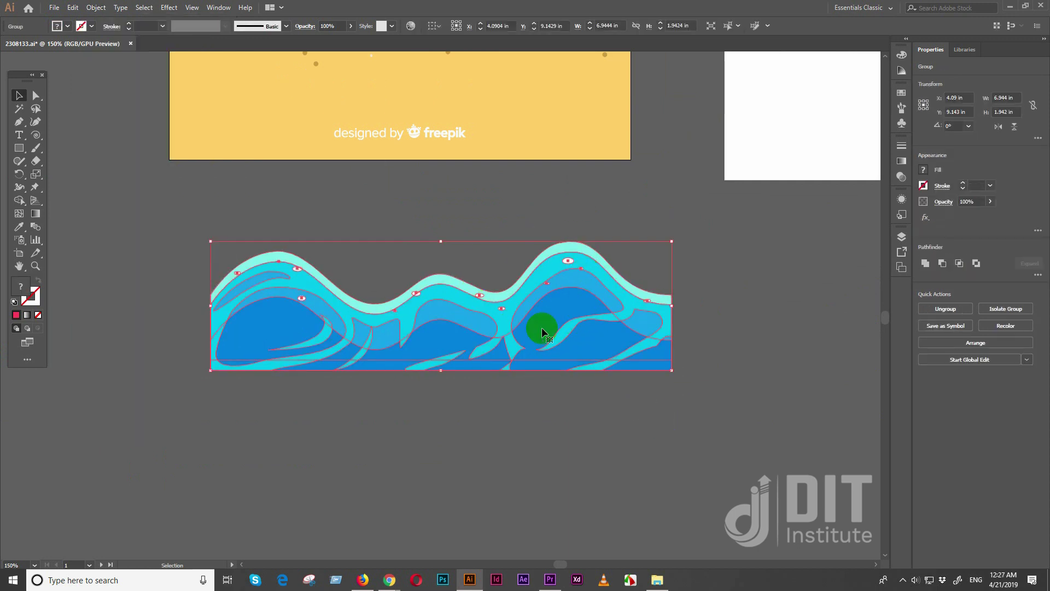
Step: Try to move the dark blue wave path out of its group with the Direct Selection tool, and undo the move
click(36, 96)
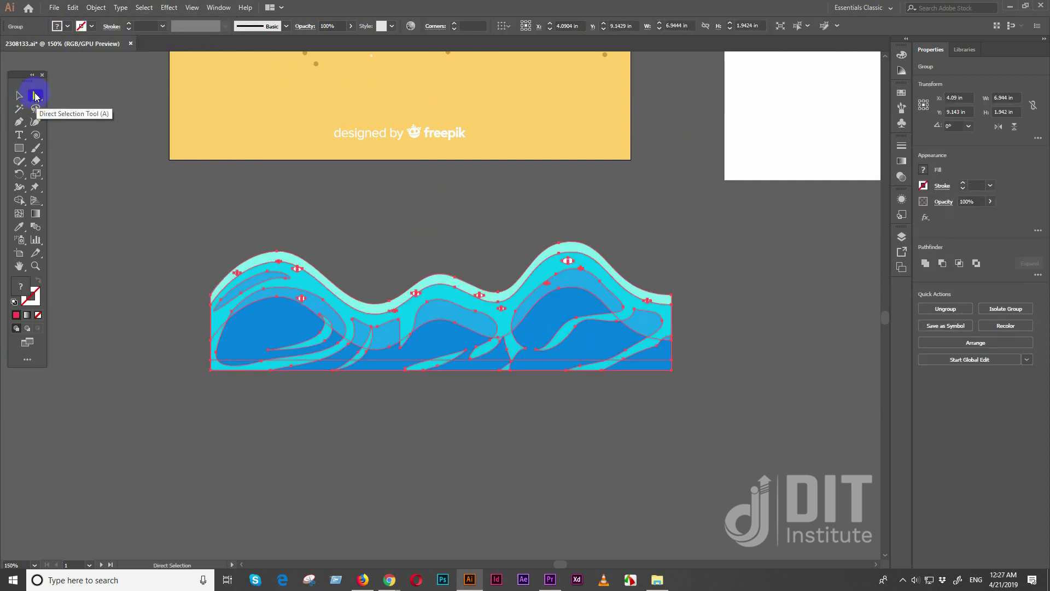
click(278, 361)
click(300, 499)
click(268, 327)
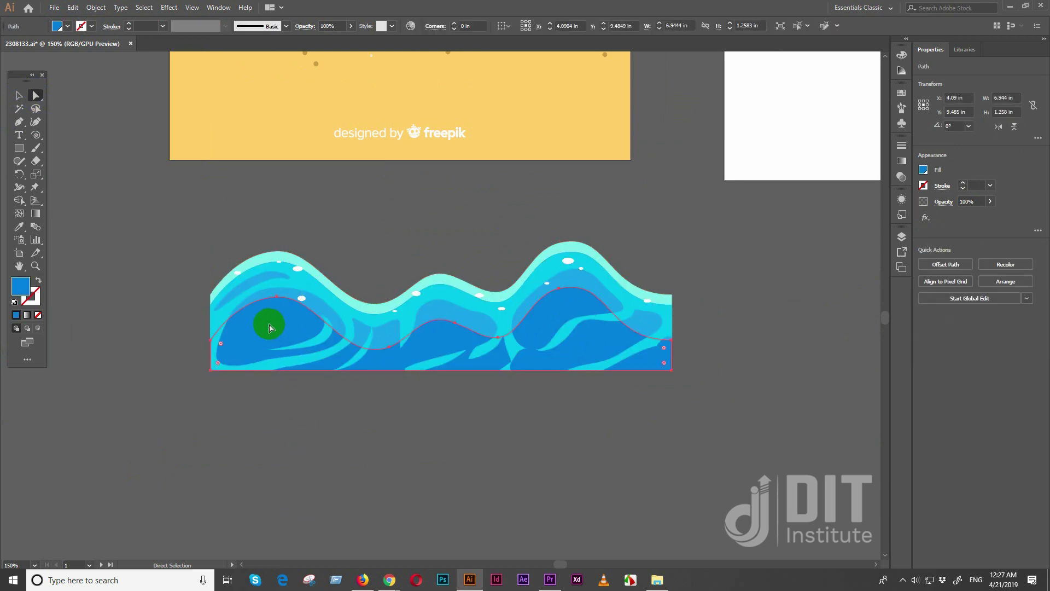
drag(268, 327, 230, 460)
key(ctrl+z)
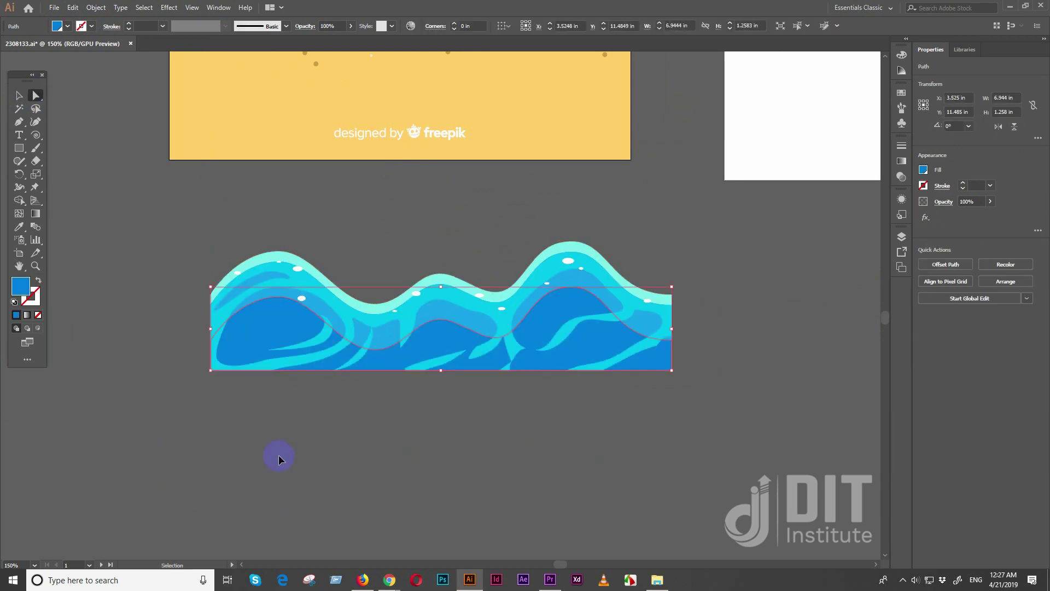
Step: Select the whole wave group with the Selection tool and ungroup it
click(19, 97)
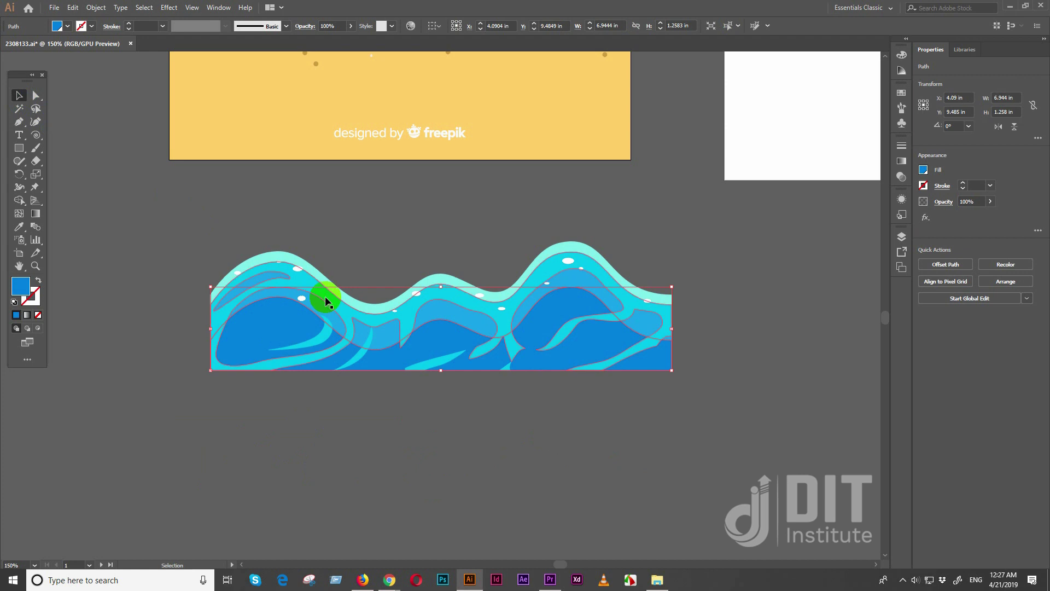
click(224, 232)
click(304, 342)
right_click(281, 313)
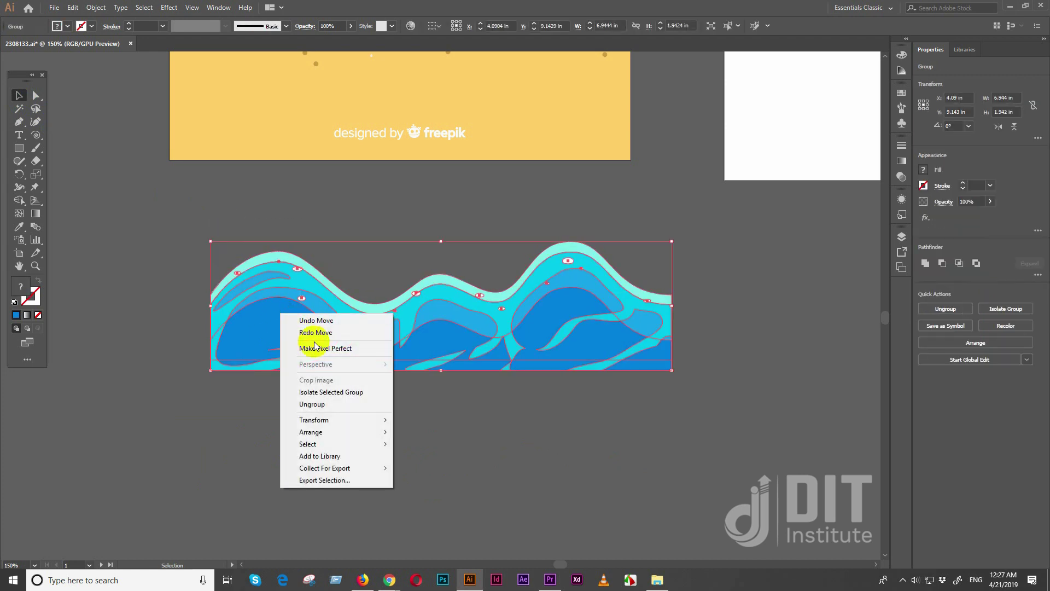
click(346, 406)
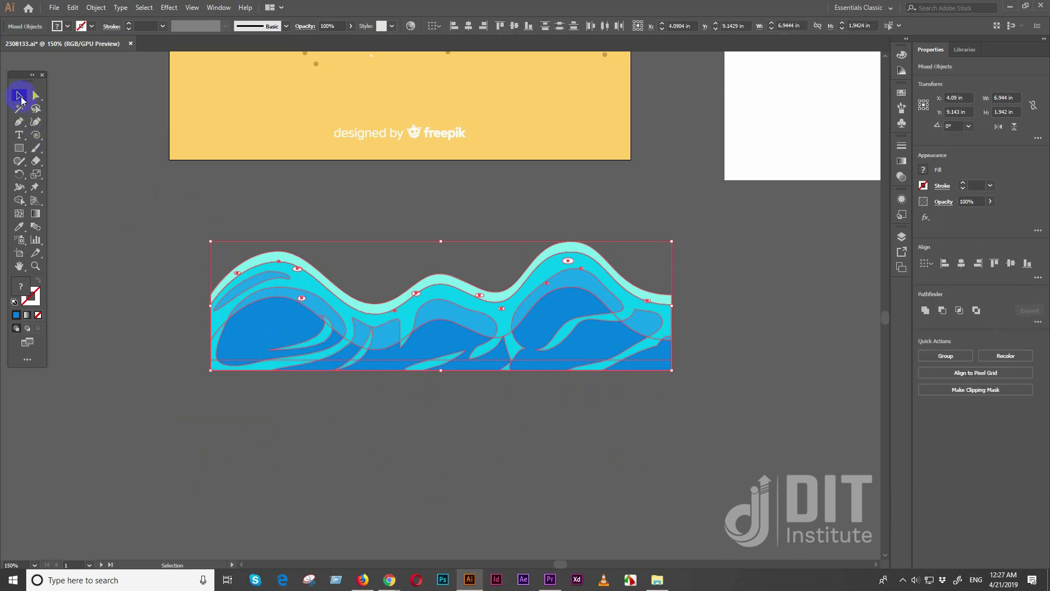
Step: Move the dark blue, mid-blue and pale aqua wave layers apart from one another
drag(265, 322, 197, 391)
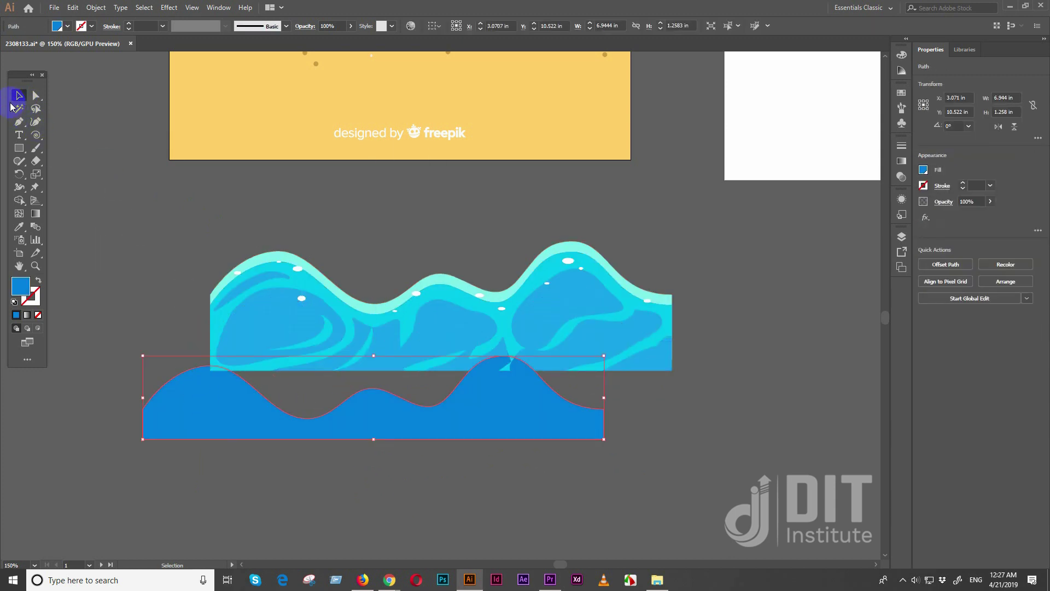
drag(297, 376, 190, 316)
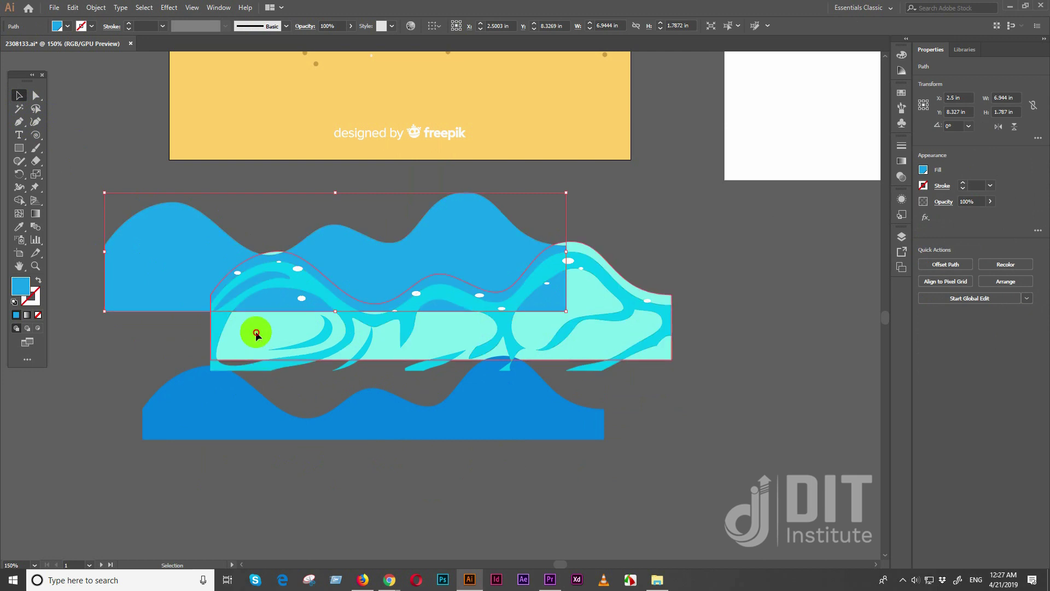
drag(254, 330, 290, 493)
click(283, 365)
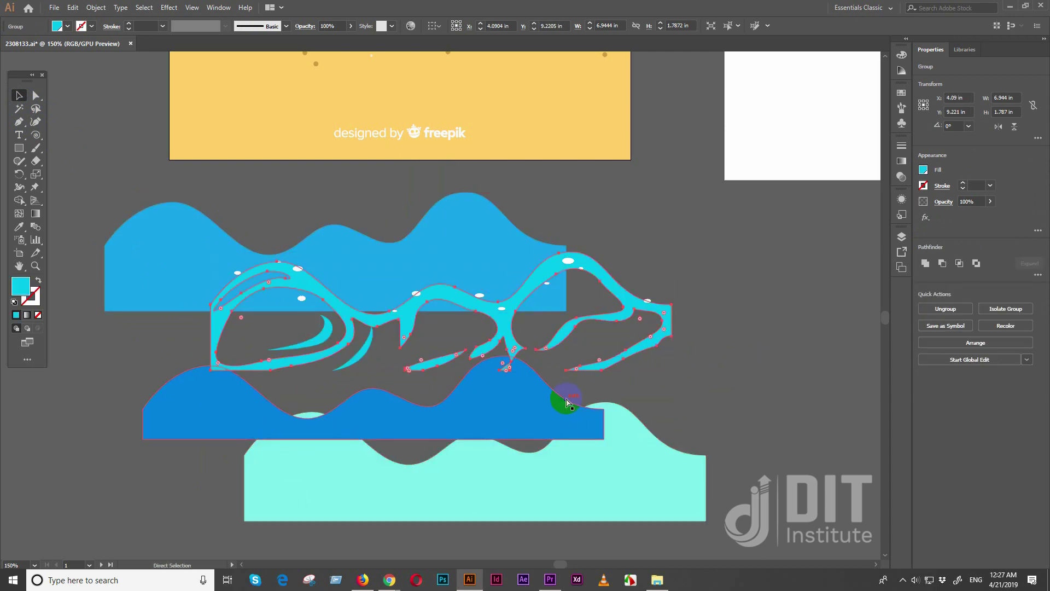
Step: Undo the wave layer moves, the ungrouping and the wave group's move below Artboard 1
key(ctrl+z)
key(ctrl+z)
key(ctrl+z)
key(ctrl+z)
key(ctrl+z)
key(ctrl+z)
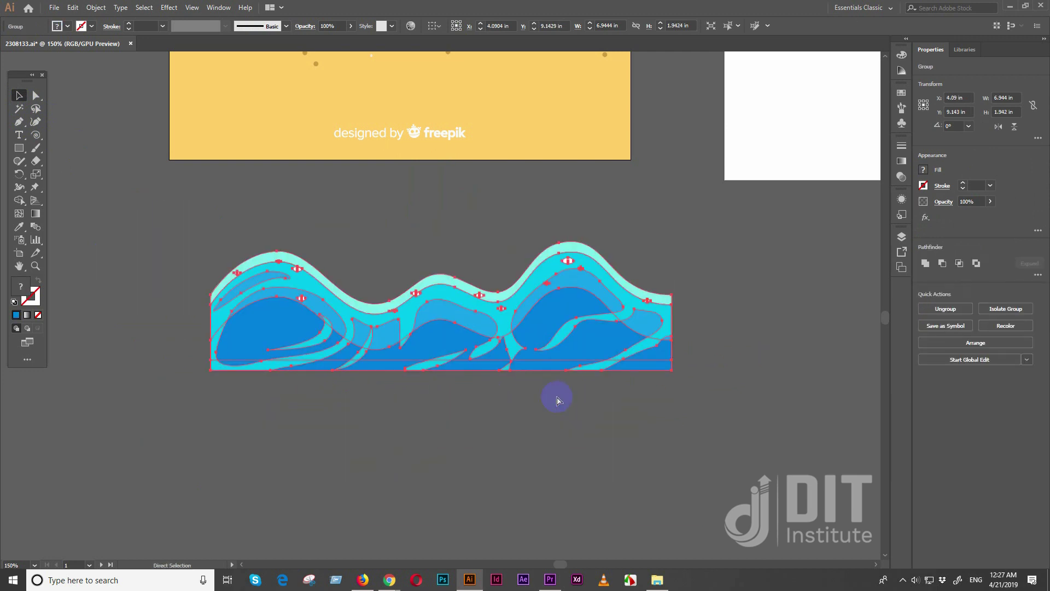
key(ctrl+z)
Step: Move the watermelon character off the towel onto the empty canvas beside Artboard 1, to about X -2.31 in, Y 2.93 in
scroll(482, 365, up, 3)
drag(584, 269, 581, 422)
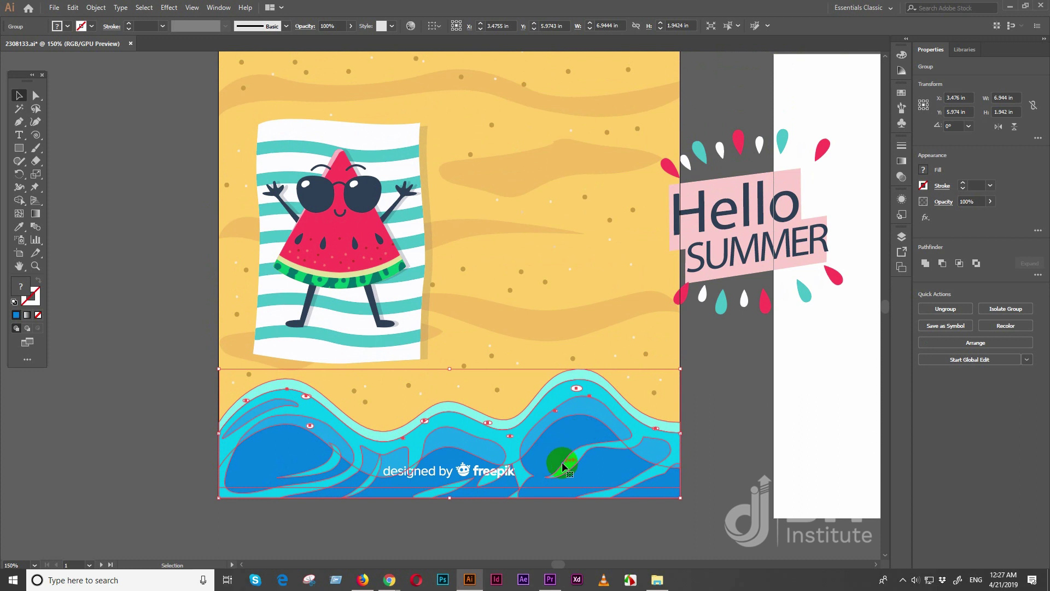
drag(696, 416, 527, 433)
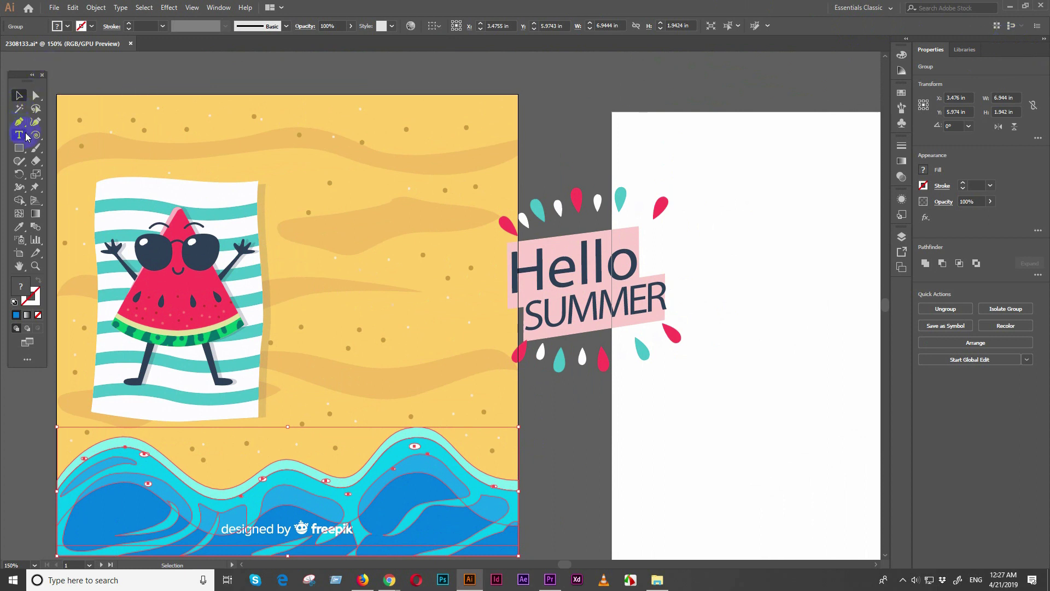
drag(208, 301, 386, 246)
click(385, 246)
drag(487, 277, 436, 300)
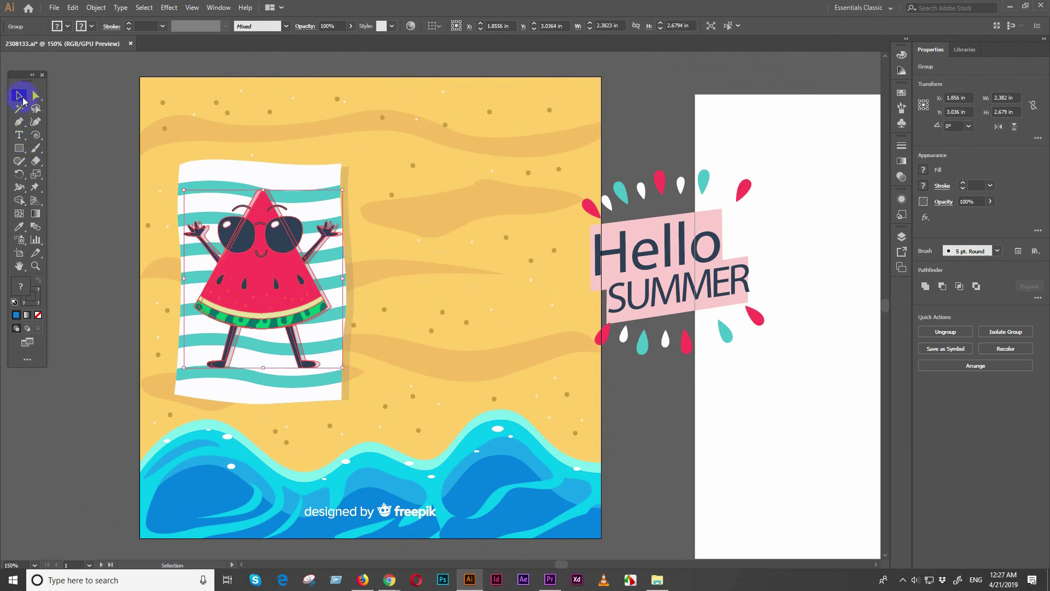
click(73, 7)
mouse_move(96, 9)
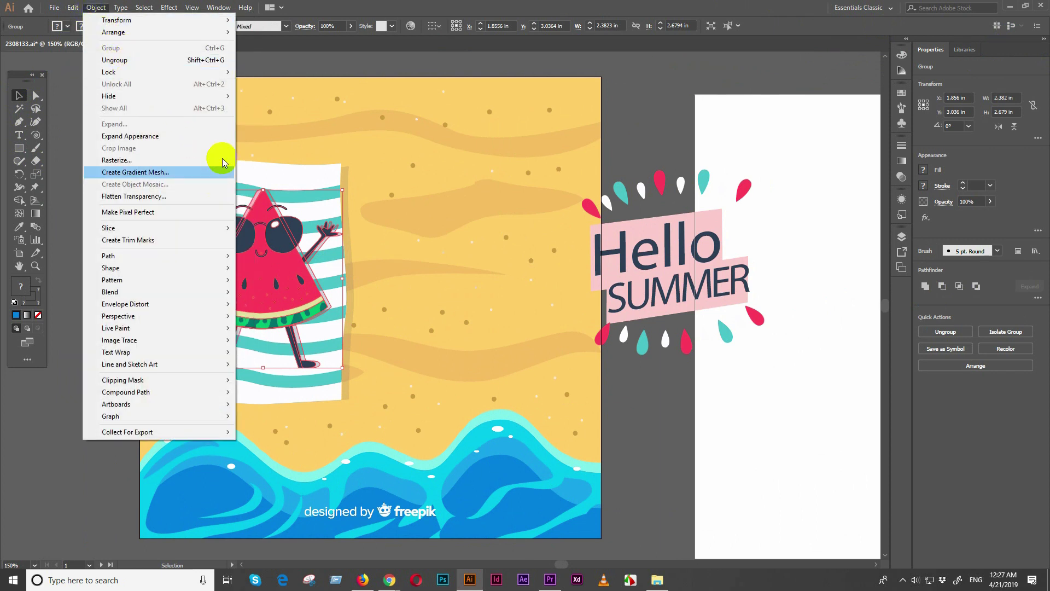
click(311, 273)
drag(284, 285, 316, 286)
Step: Ungroup the watermelon character and move its sunglasses lenses and white lens highlights away from the face
right_click(317, 286)
click(328, 372)
click(131, 206)
drag(284, 272, 134, 287)
drag(304, 243, 353, 179)
drag(314, 217, 353, 201)
drag(265, 217, 244, 183)
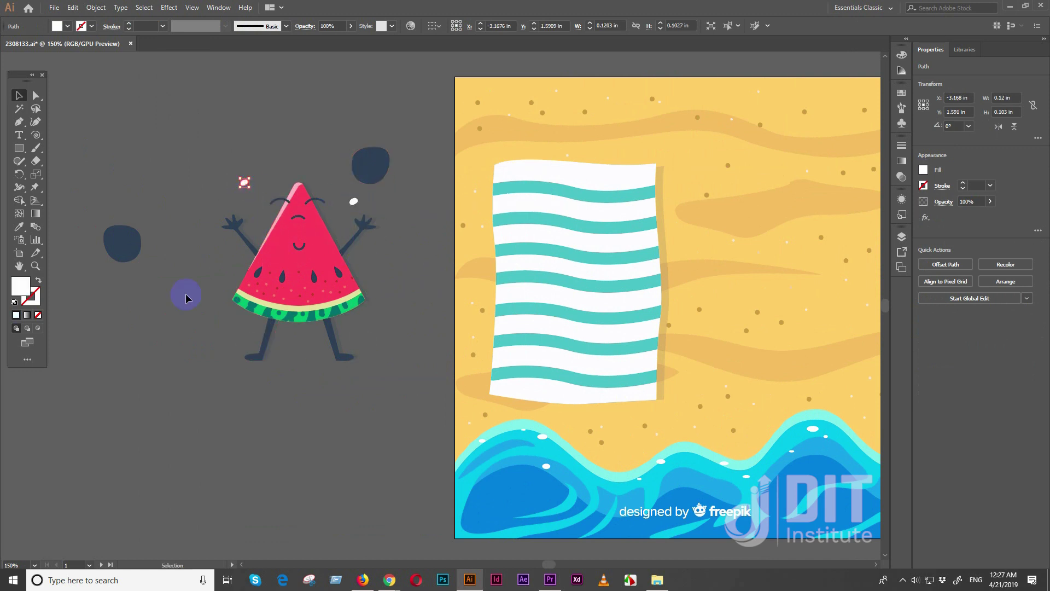
Step: Undo the moves of the sunglasses pieces and the ungrouping of the watermelon character
key(ctrl+z)
key(ctrl+z)
key(ctrl+z)
key(ctrl+z)
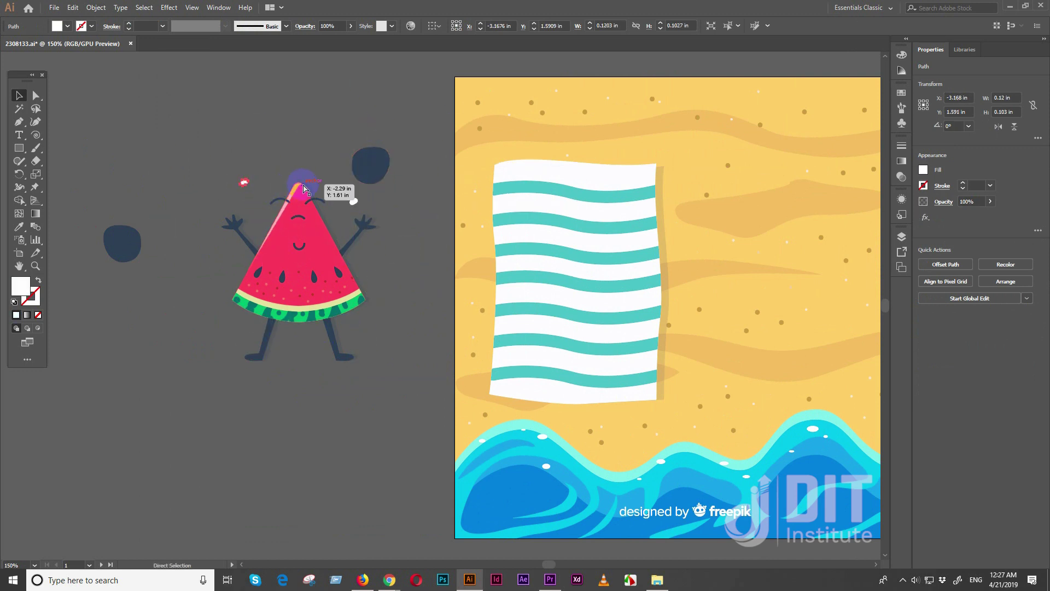
key(ctrl+z)
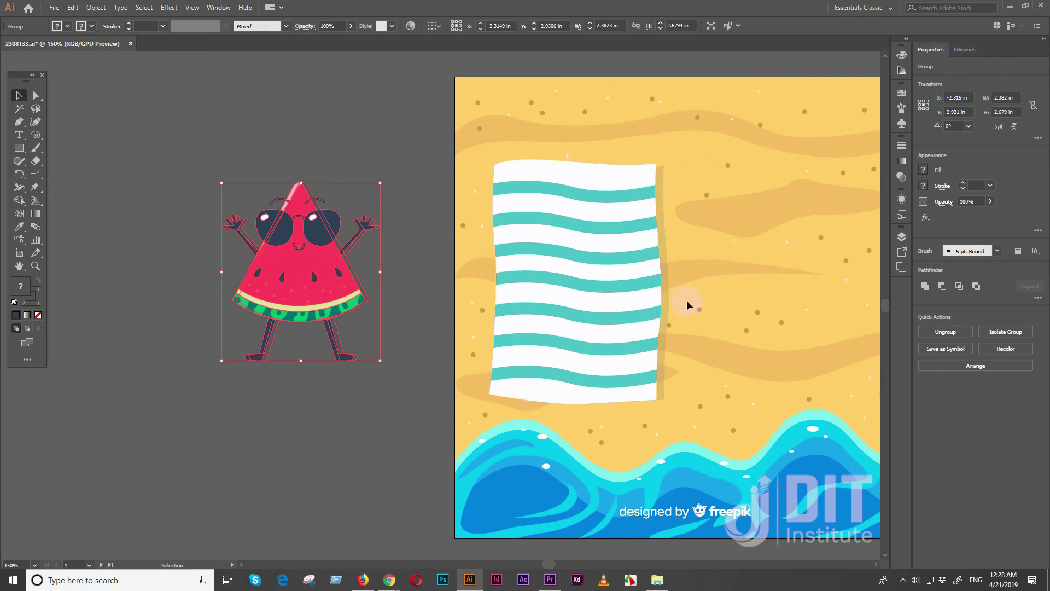
Step: Switch to Firefox, browse the popular free vectors on Freepik, and return to the artwork in Illustrator
click(362, 580)
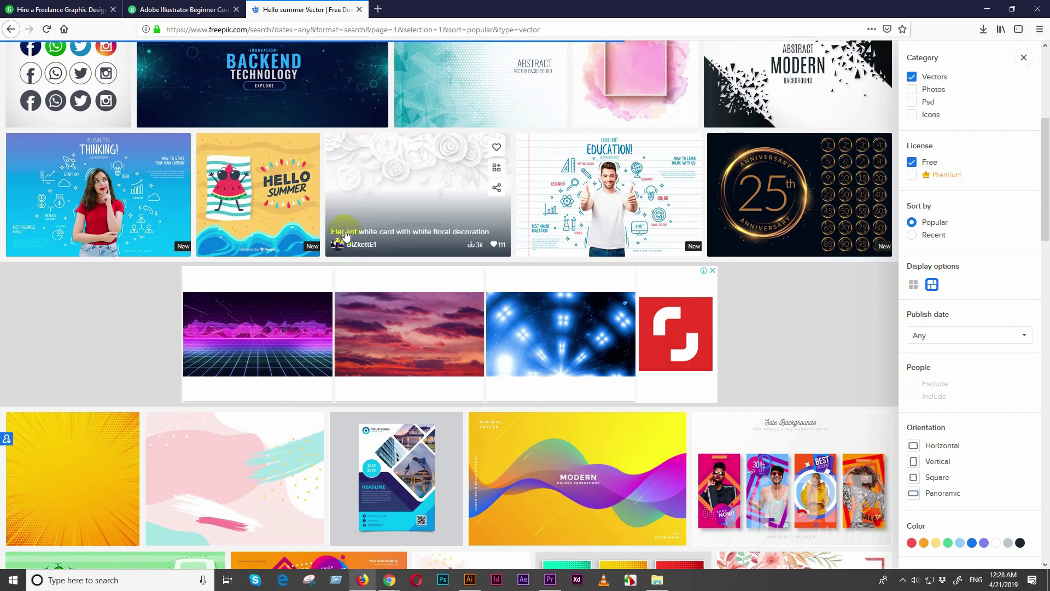
scroll(355, 292, up, 4)
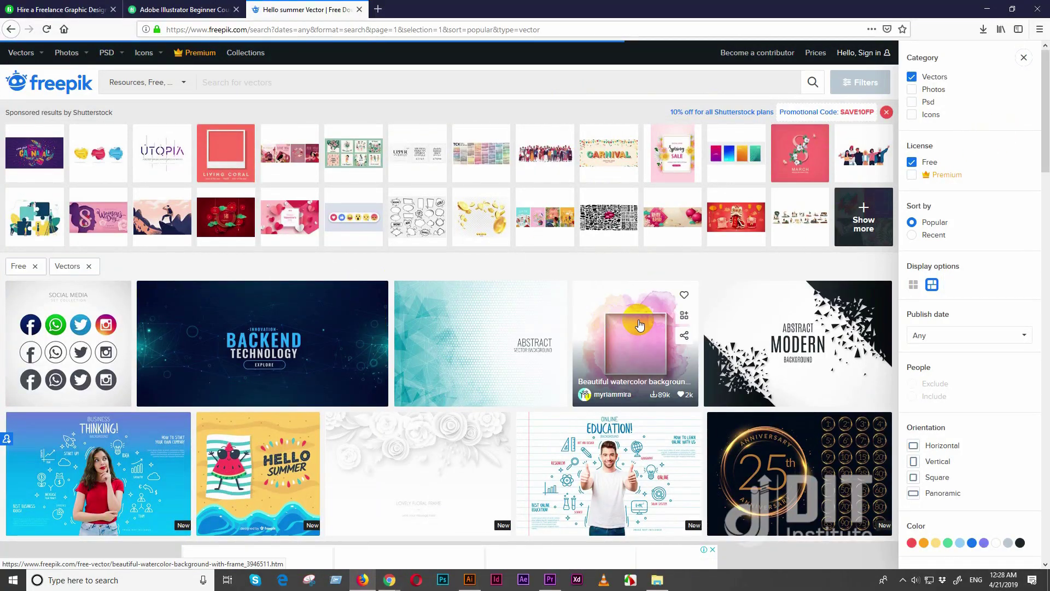
scroll(643, 325, down, 3)
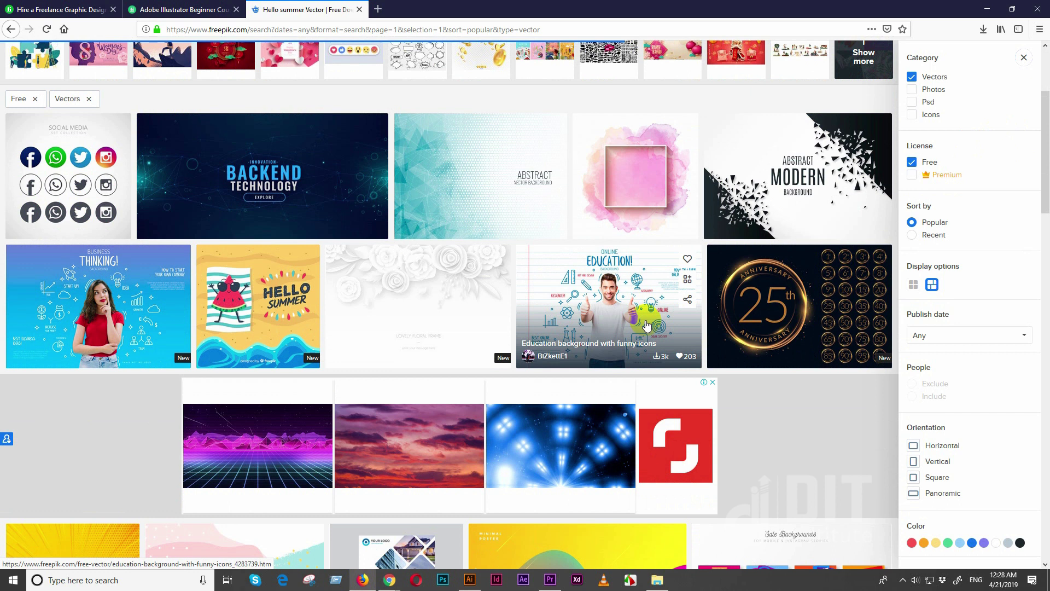
scroll(645, 324, down, 1)
scroll(634, 344, down, 2)
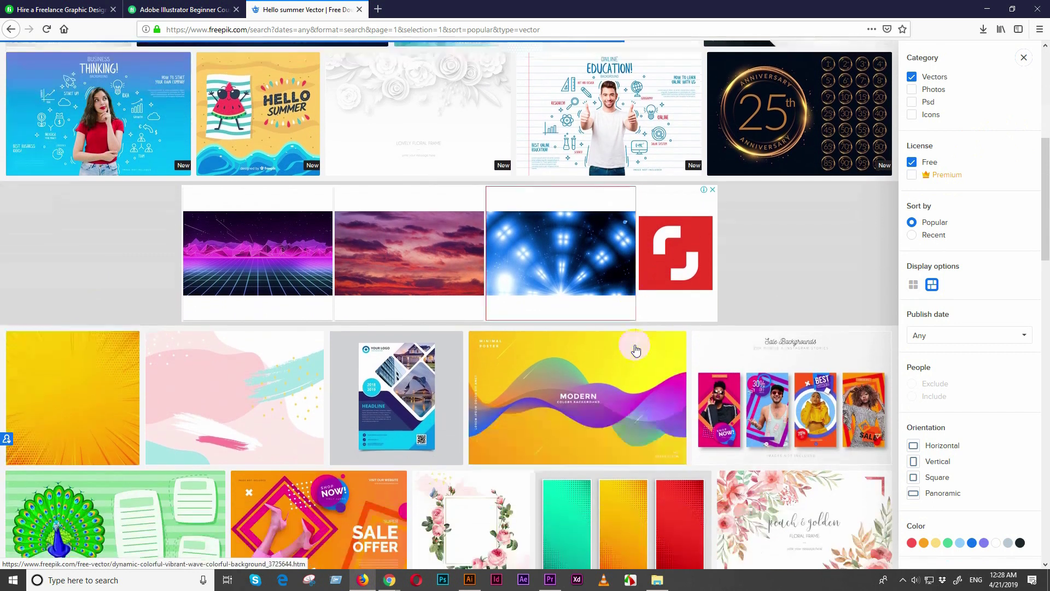
scroll(656, 356, down, 2)
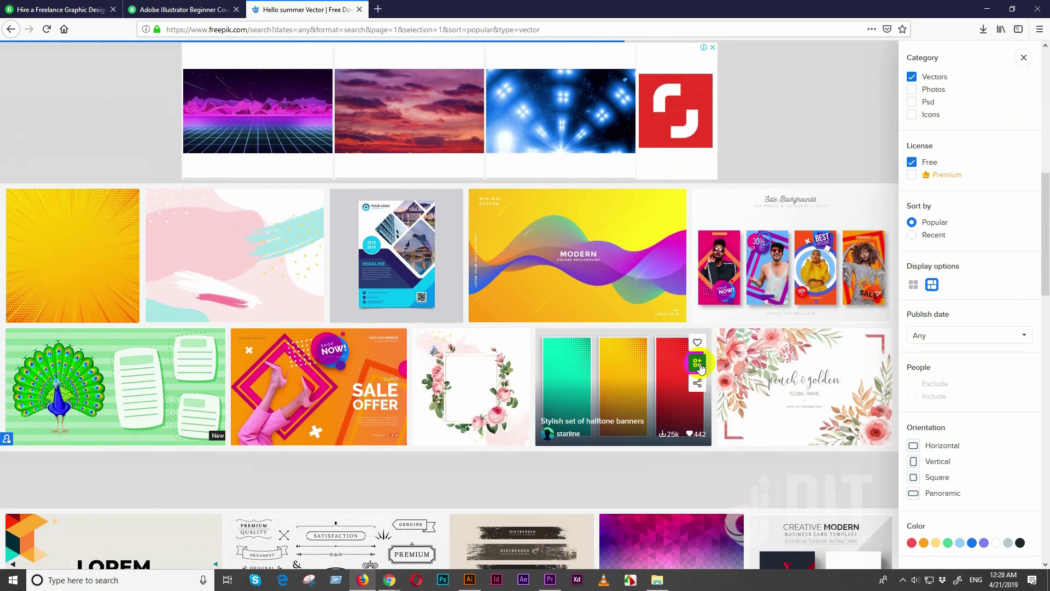
scroll(700, 367, down, 8)
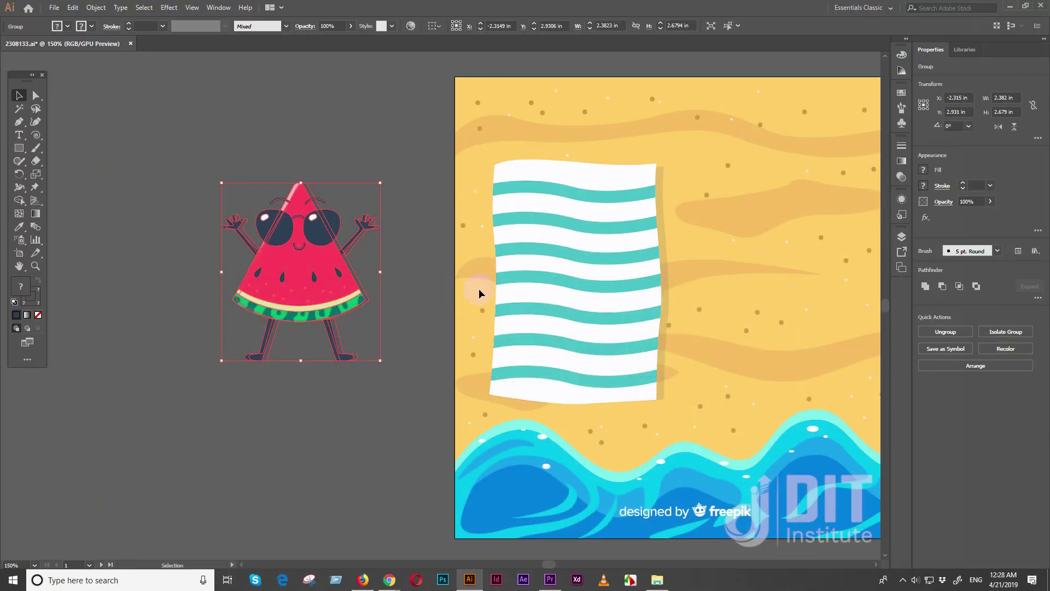
drag(663, 314, 449, 333)
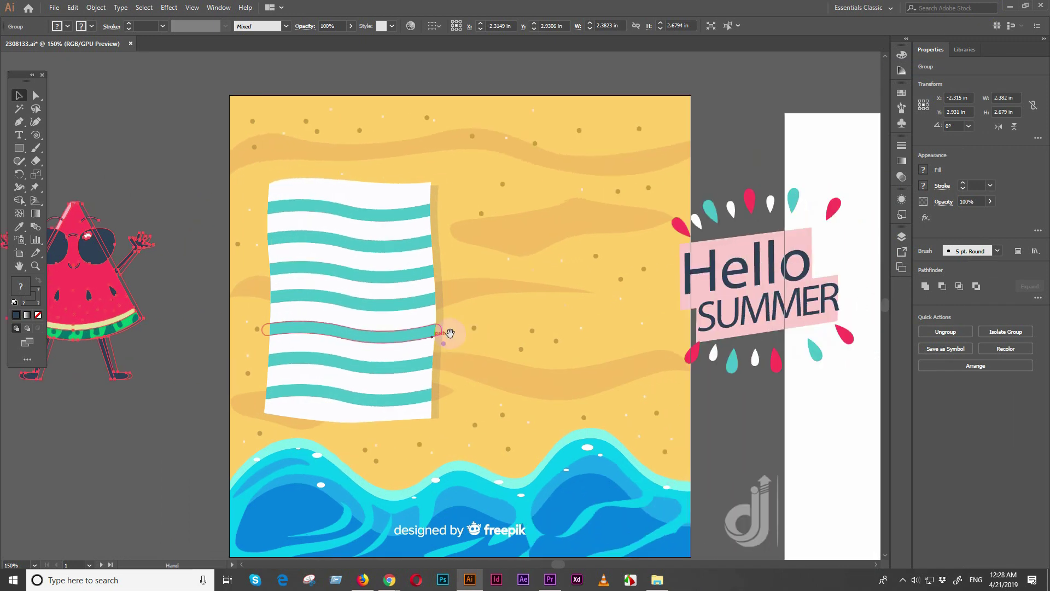